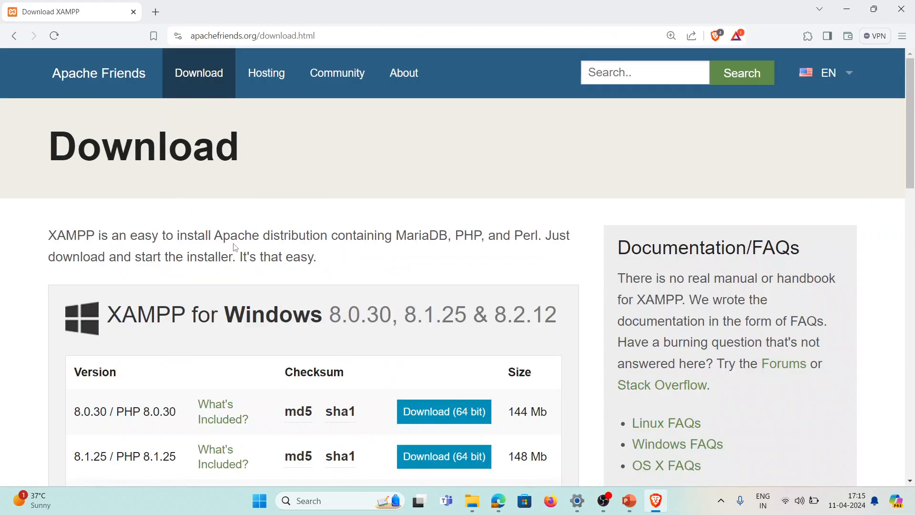
Scroll the download page until the XAMPP 8.2.12 / PHP 8.2.12 row and Requirements links show
scroll(235, 248, "down", 1)
scroll(235, 247, "up", 1)
scroll(235, 247, "down", 1)
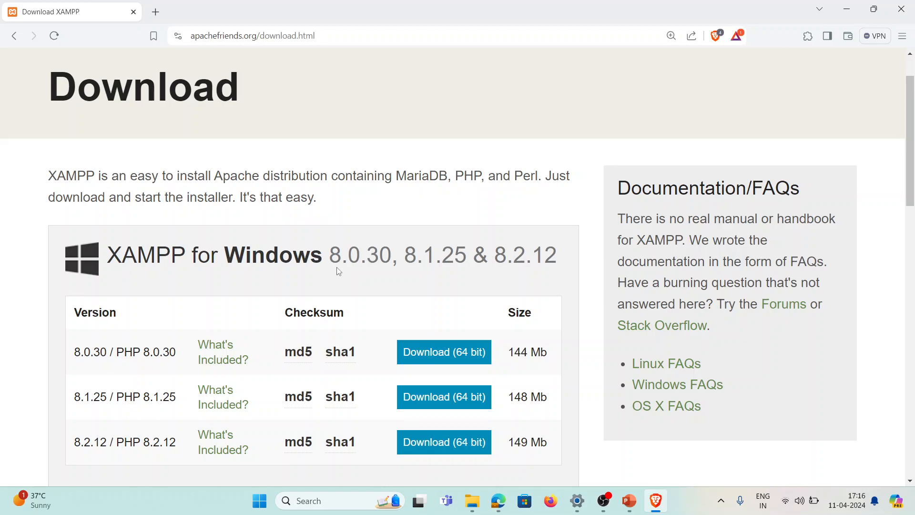
scroll(337, 268, "down", 1)
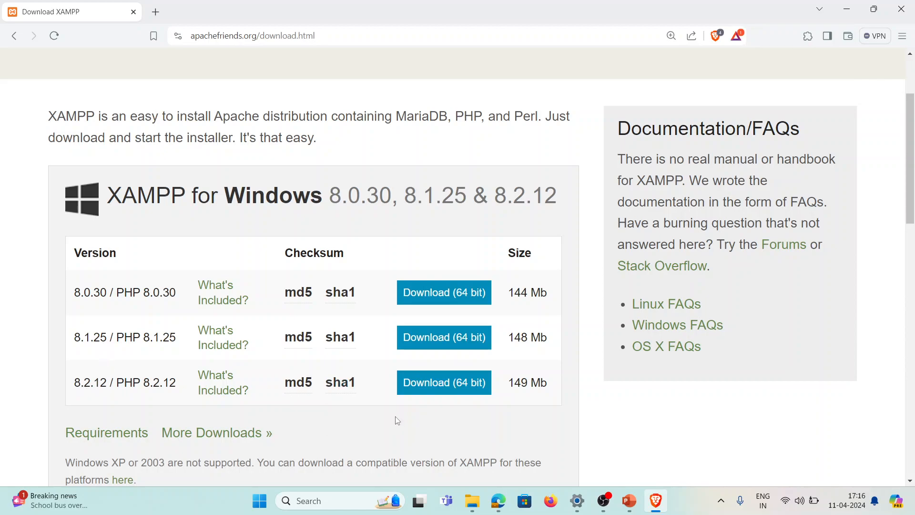
scroll(399, 417, "down", 1)
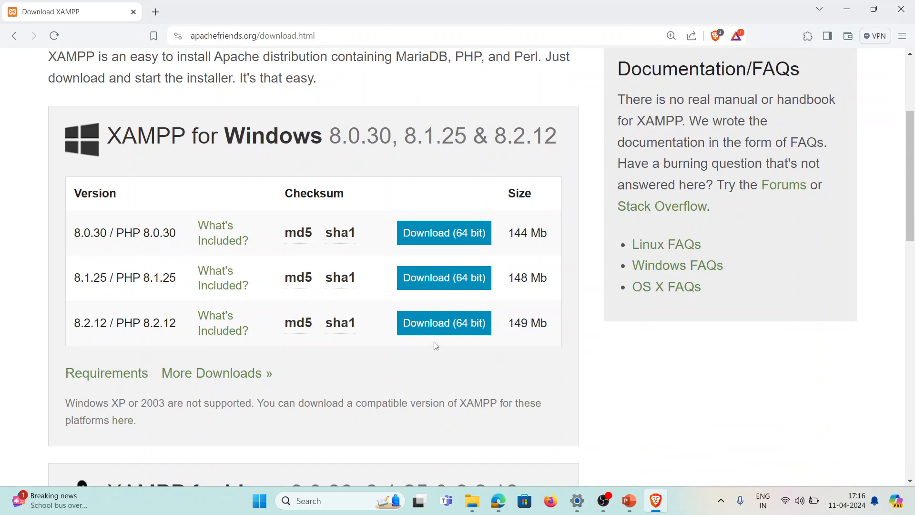
Download the 64-bit XAMPP 8.2.12 installer and save it into Downloads
left_click(443, 333)
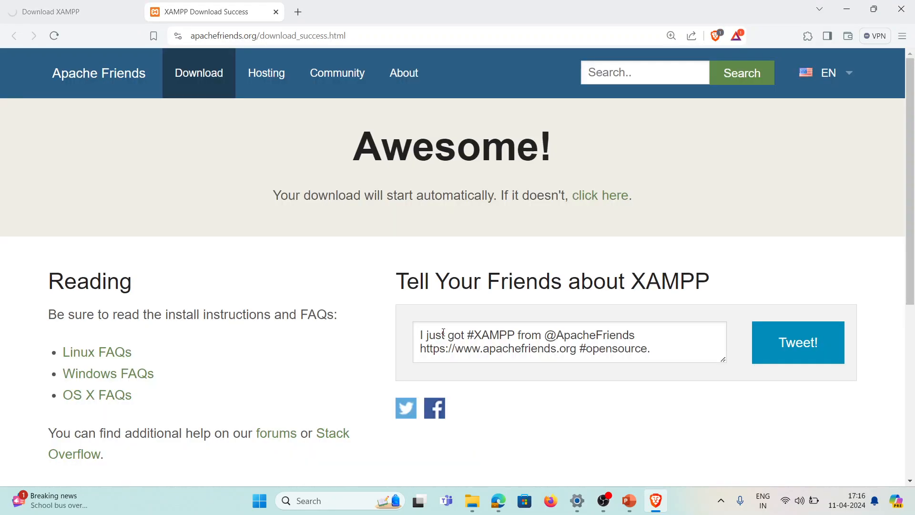
mouse_move(821, 88)
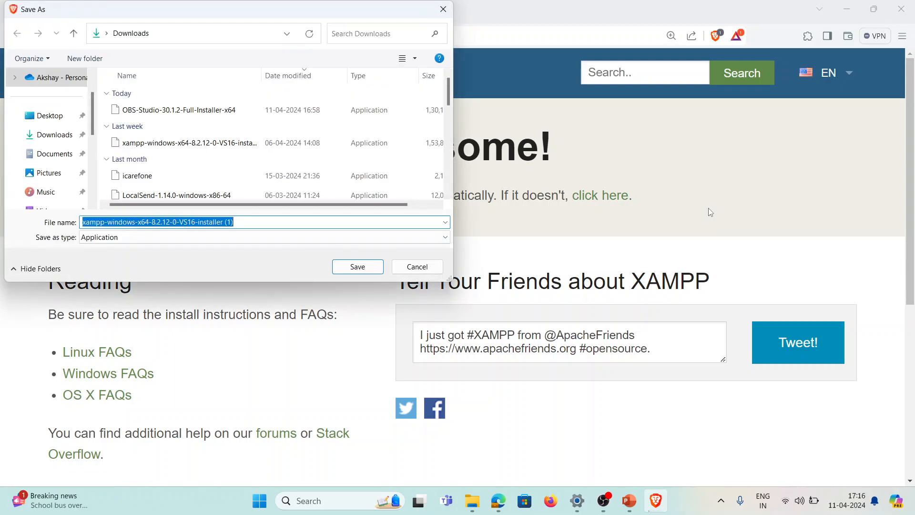
left_click(359, 270)
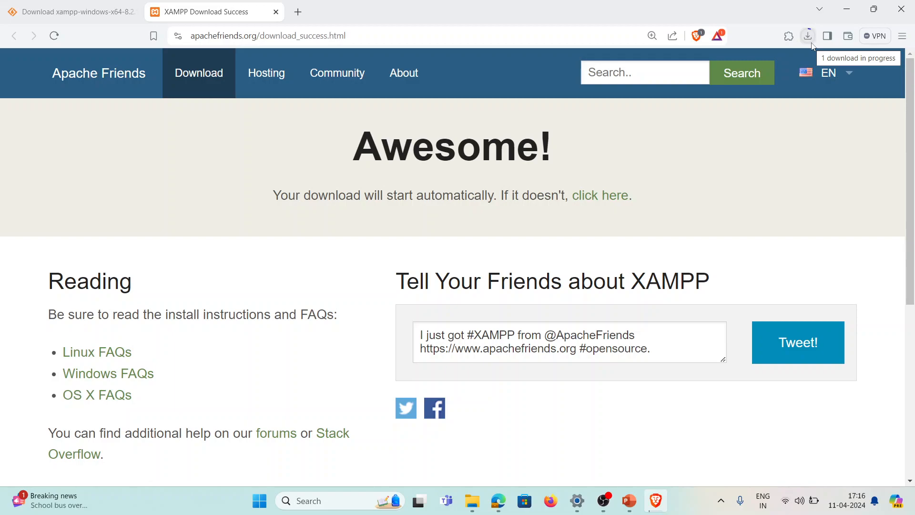
left_click(629, 506)
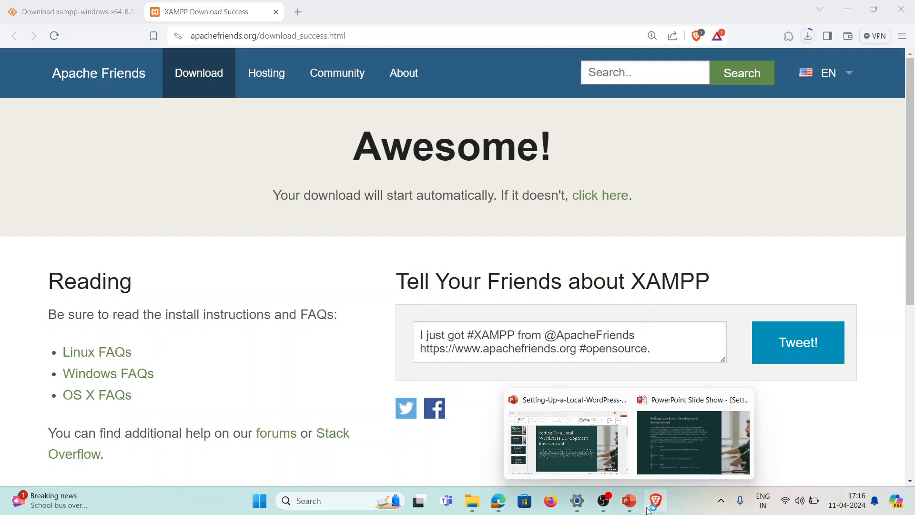
In the D: wordpress folder, widen the Name column and launch the XAMPP 8.2.12 installer
mouse_move(474, 503)
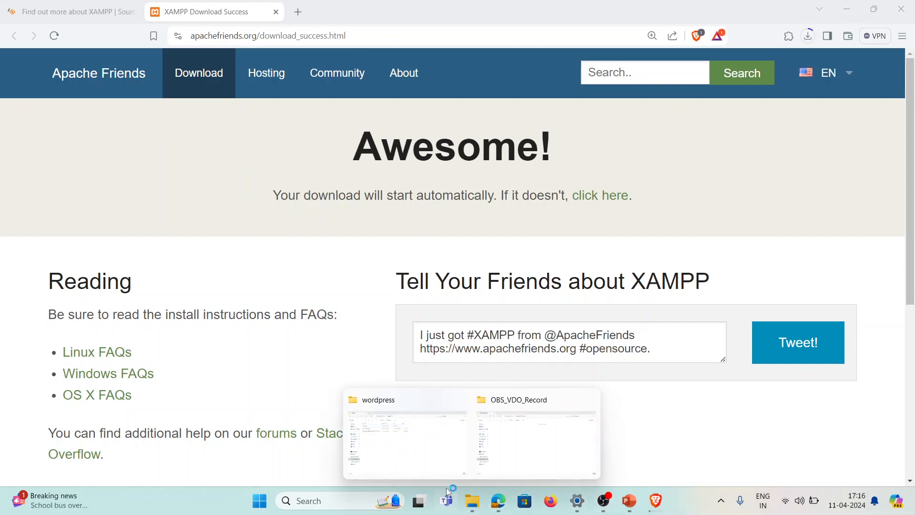
left_click(441, 460)
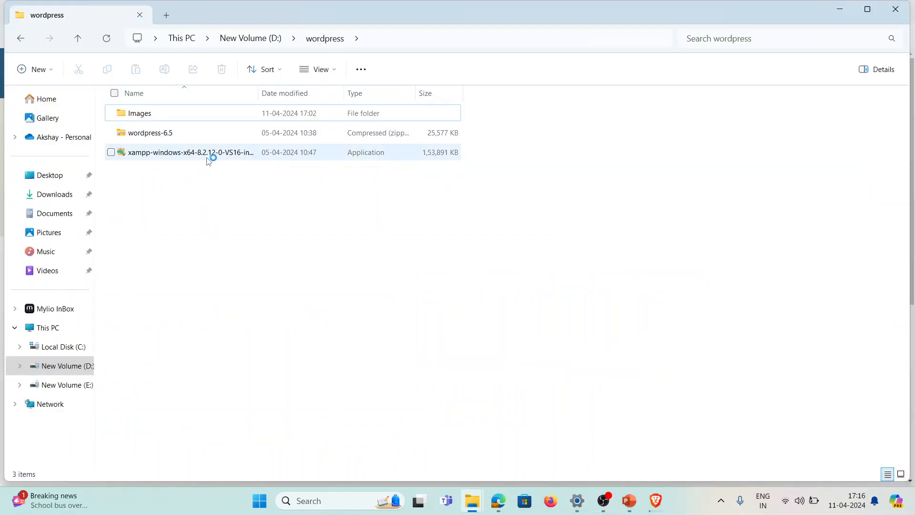
double_click(258, 93)
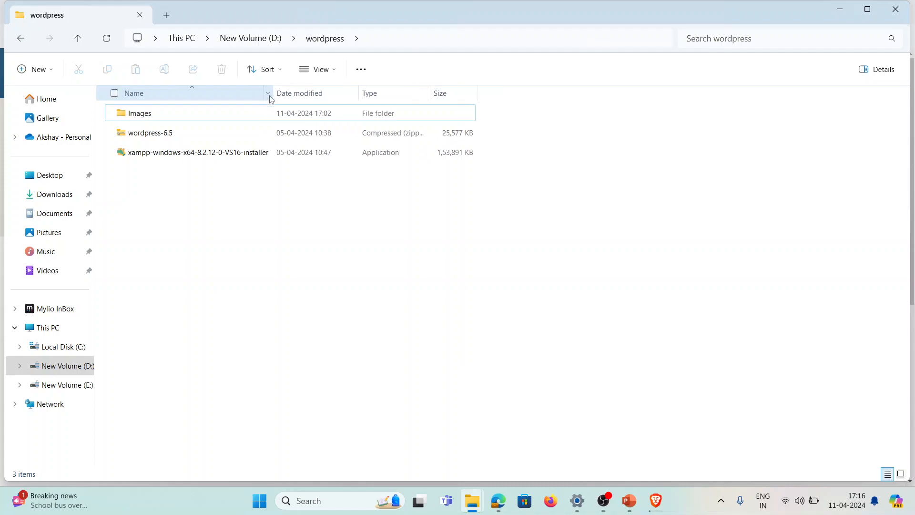
double_click(236, 155)
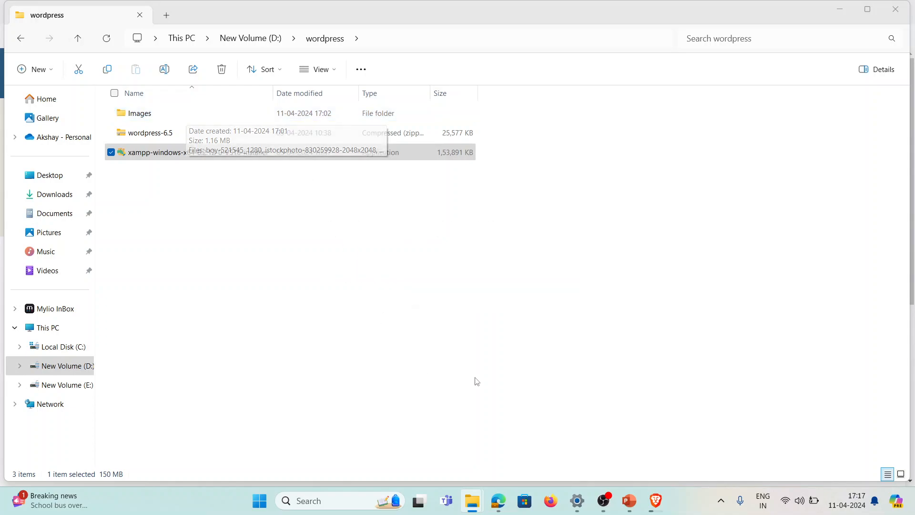
Get past the antivirus question, the UAC warning and the Welcome page
left_click(500, 310)
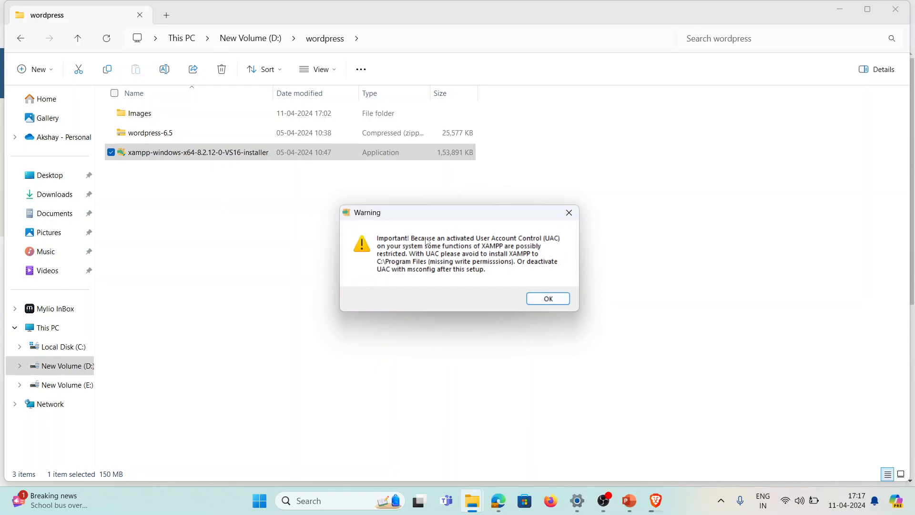
left_click(548, 299)
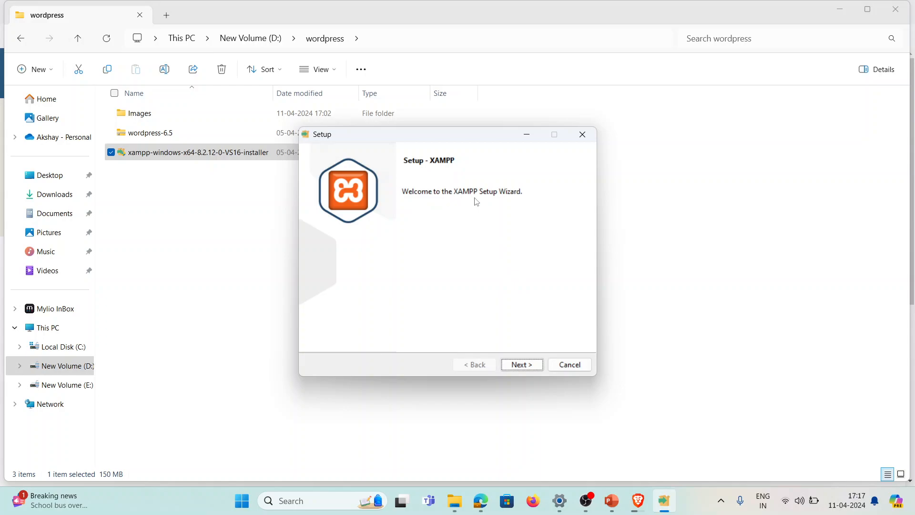
left_click(526, 369)
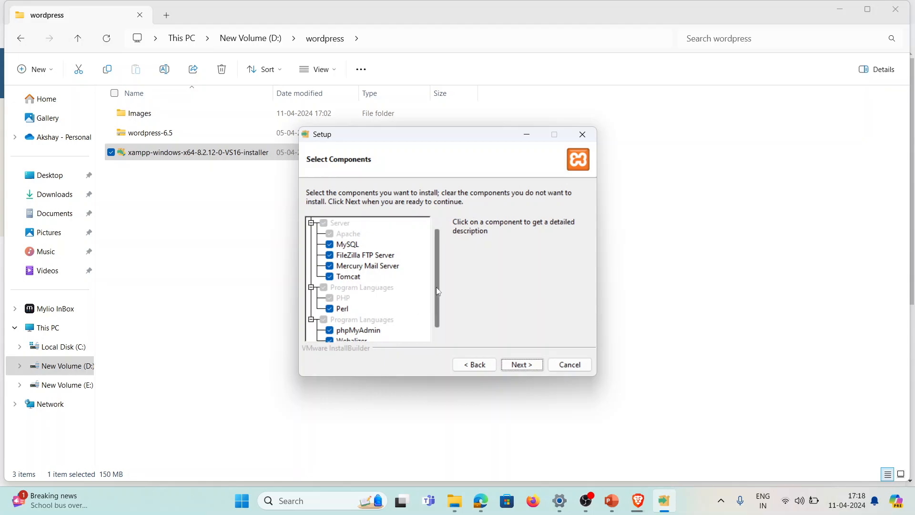
Untick Fake Sendmail, Tomcat, Mercury Mail Server and FileZilla FTP Server, keeping Webalizer
scroll(438, 289, "down", 1)
left_click(329, 330)
left_click(329, 320)
left_click(330, 320)
scroll(342, 323, "up", 1)
left_click(330, 276)
left_click(329, 266)
left_click(330, 255)
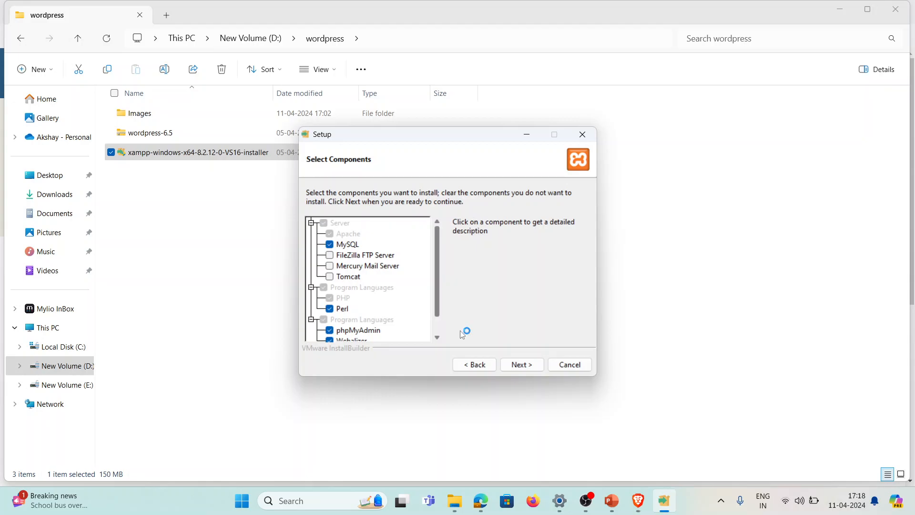
Change the installation folder to D:\xampp
left_click(516, 366)
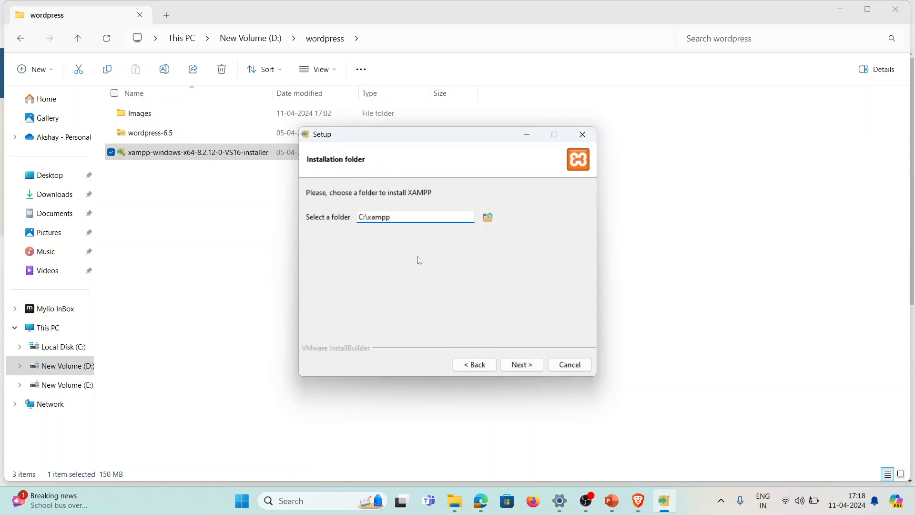
key("Home")
key("Delete")
type("D")
left_click(361, 217)
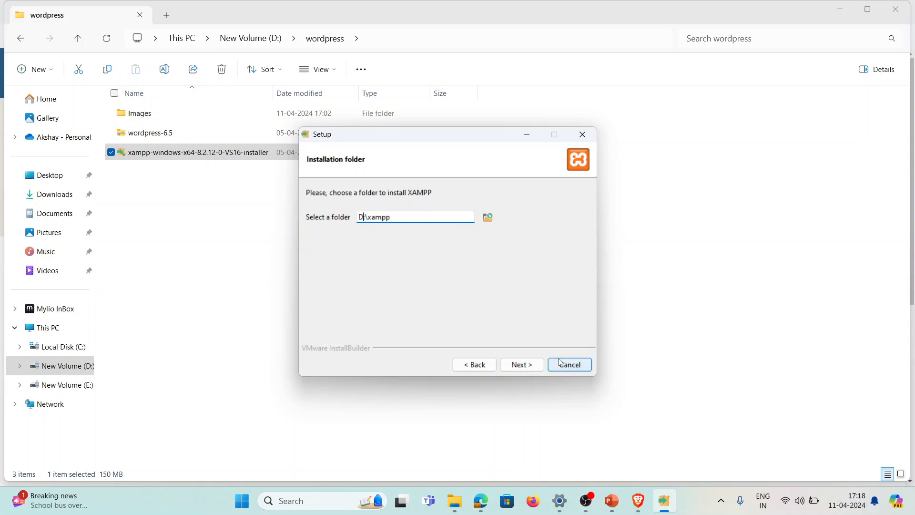
left_click(535, 369)
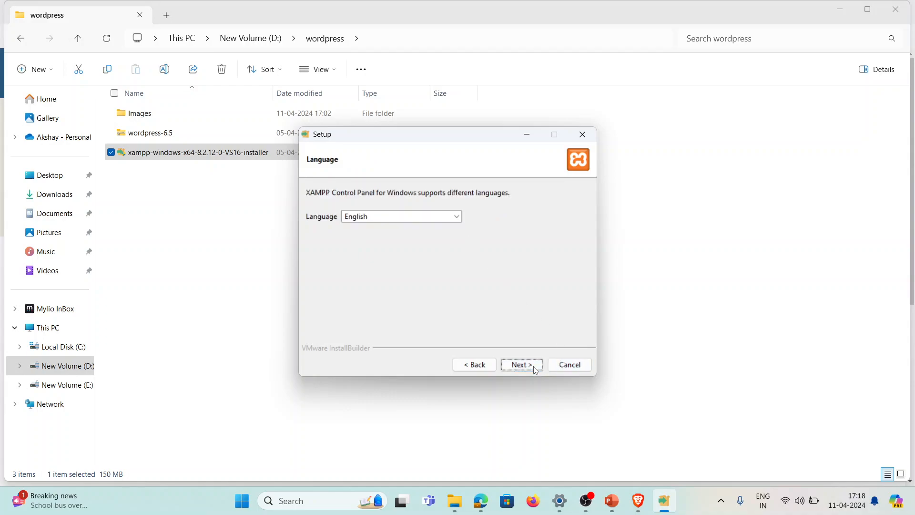
Choose English as the control panel language and start installing XAMPP
left_click(535, 367)
left_click(494, 366)
left_click(413, 215)
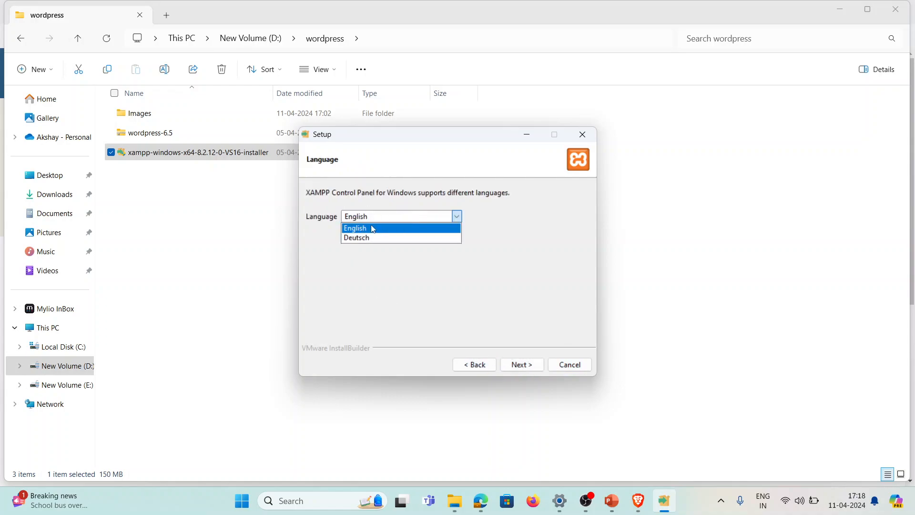
left_click(395, 233)
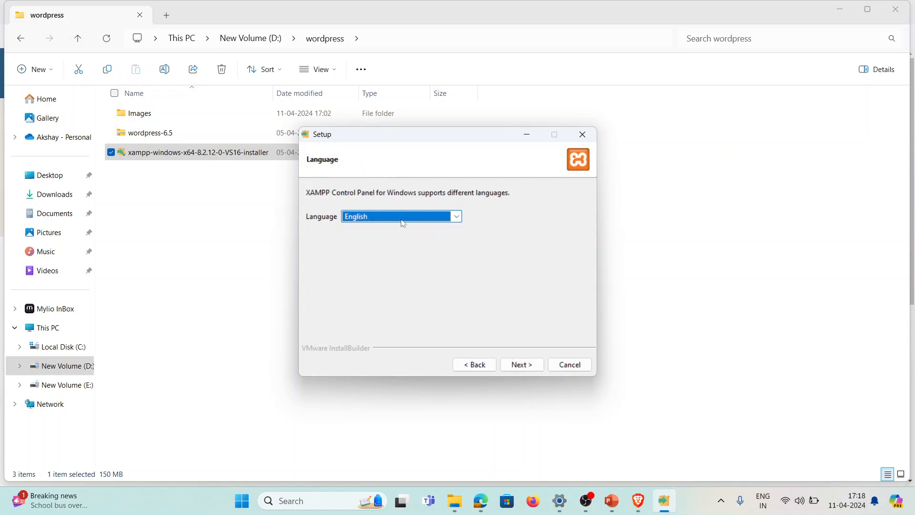
left_click(523, 368)
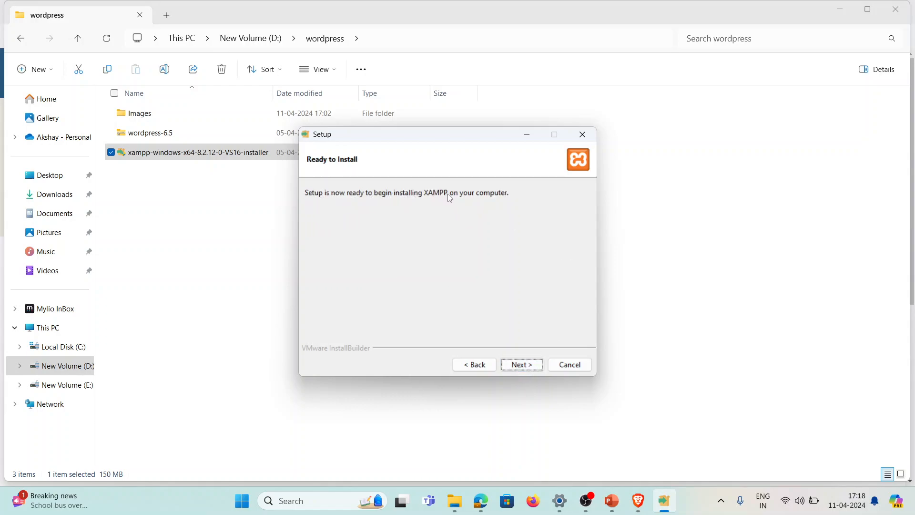
left_click(535, 371)
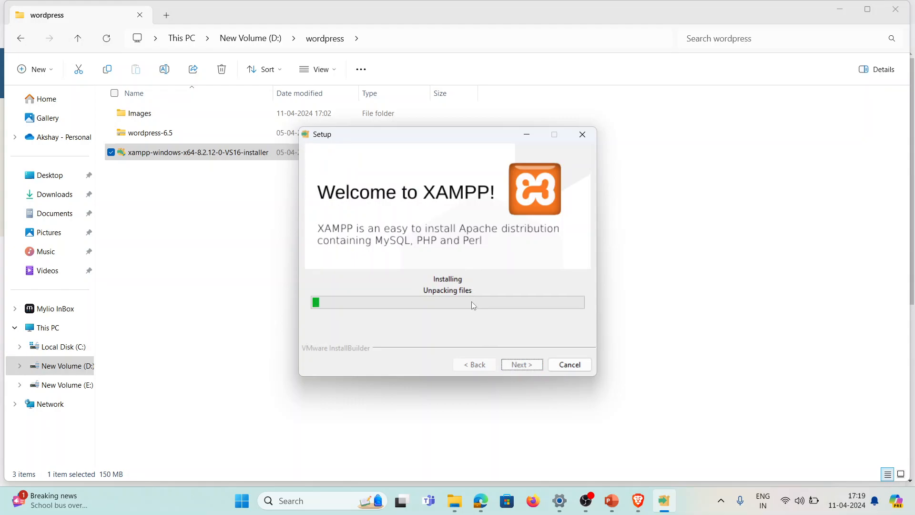
Search Google for 'wordpress' in a new Brave tab
left_click(637, 511)
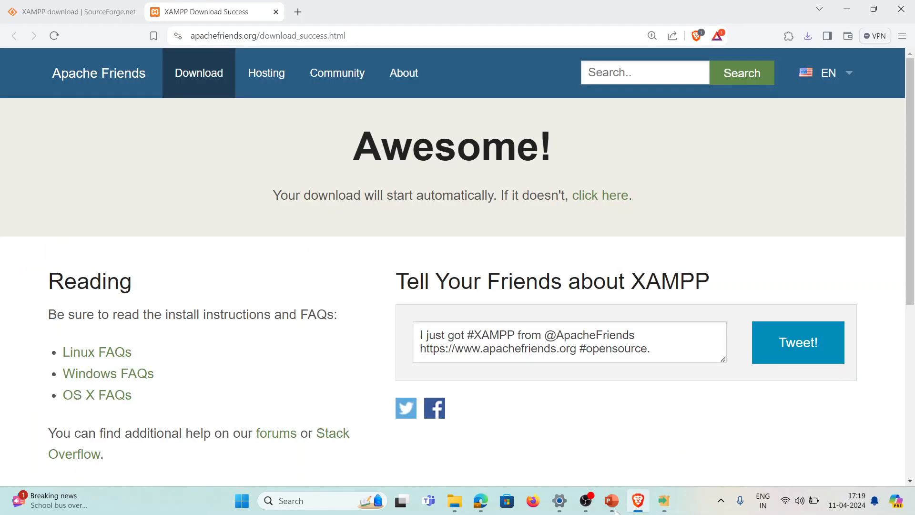
left_click(299, 12)
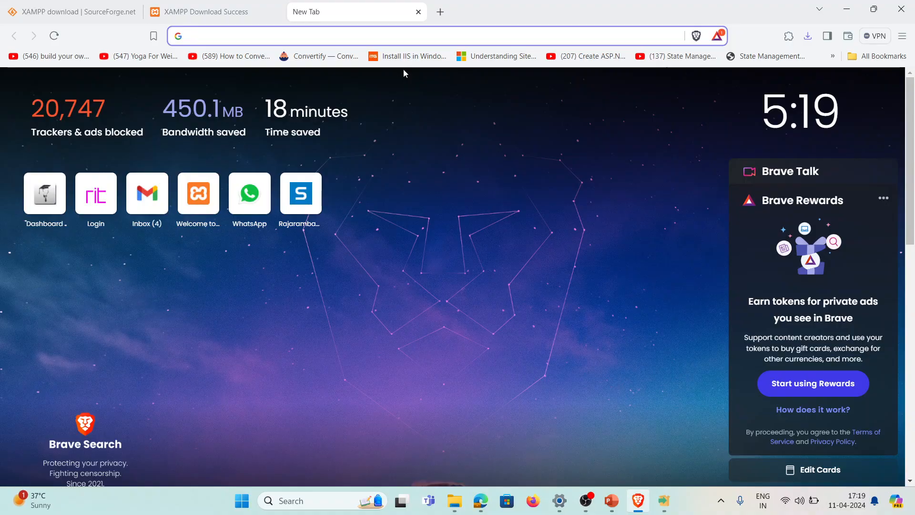
type("wo")
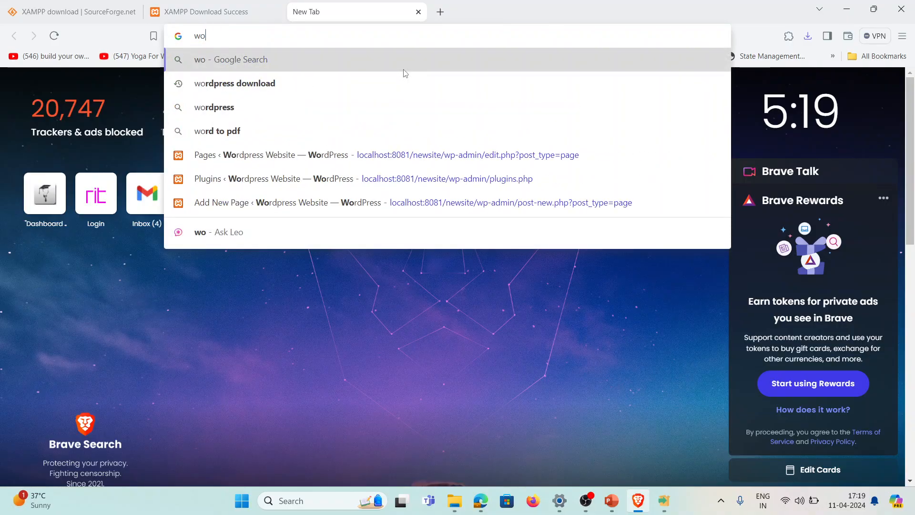
type("rdpress")
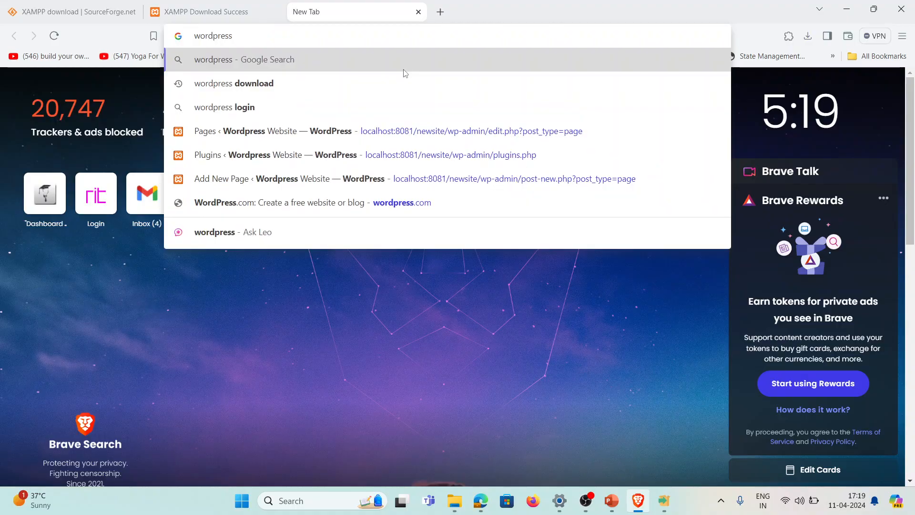
key("Return")
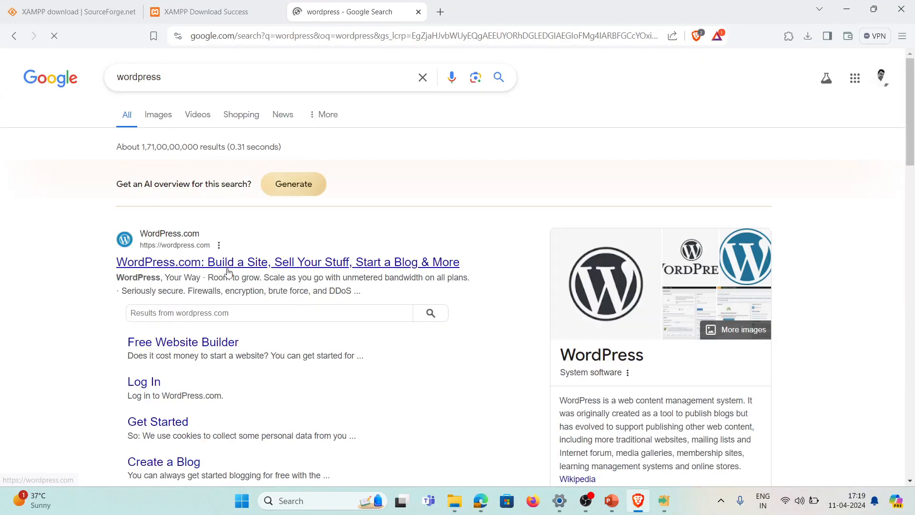
Refine the search to 'wordpress download'
scroll(284, 266, "down", 1)
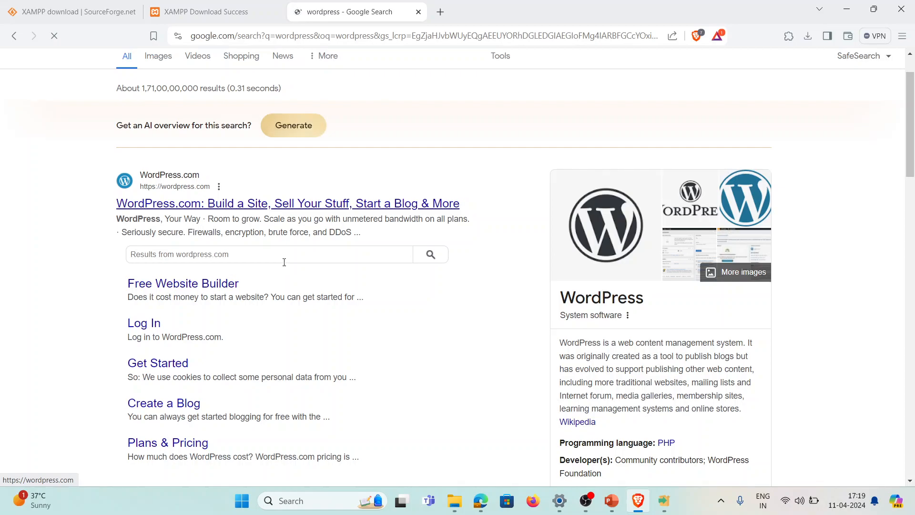
scroll(253, 245, "up", 1)
left_click(195, 82)
type("down")
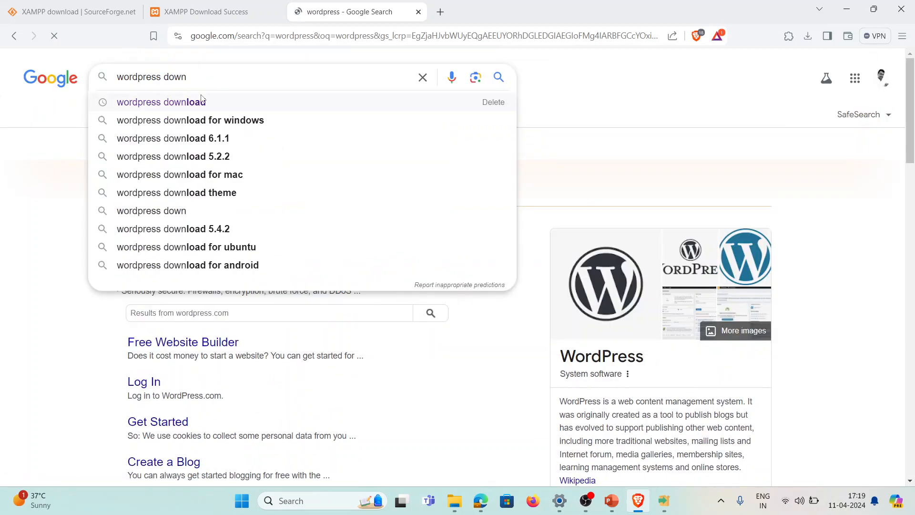
left_click(201, 101)
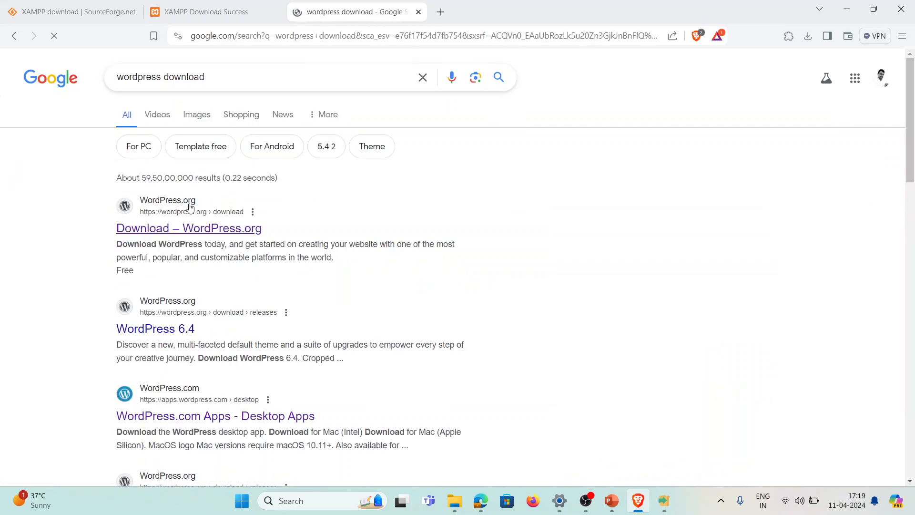
Open the 'Download – WordPress.org' result showing the WordPress 6.5.2 download
left_click(198, 234)
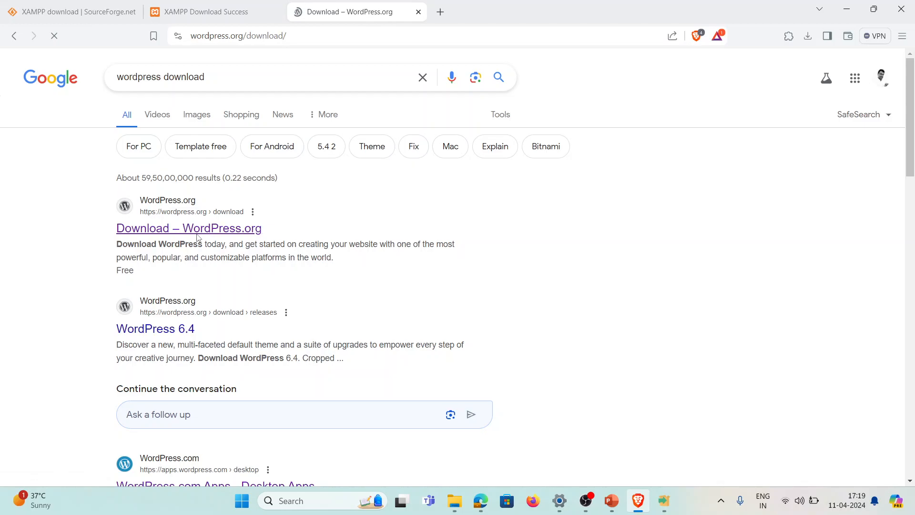
scroll(248, 316, "down", 1)
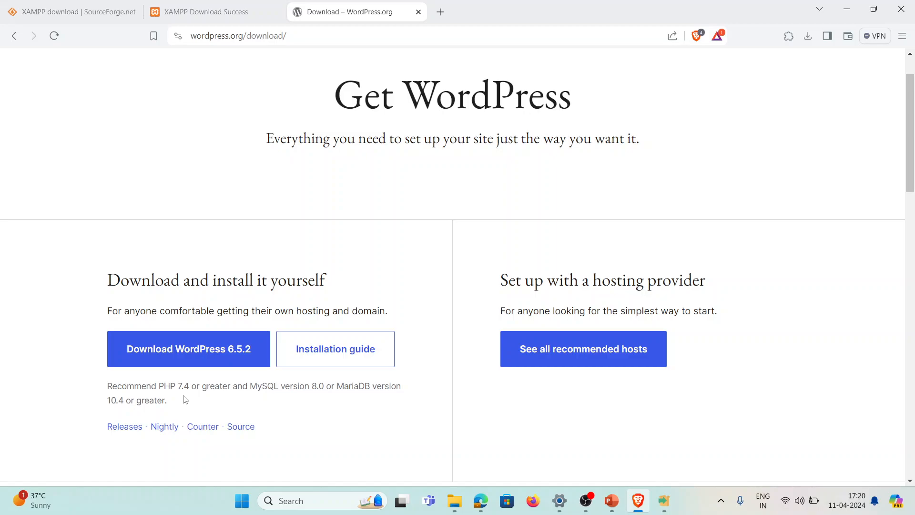
Look over the XAMPP download-success and SourceForge tabs, going back one page
left_click(162, 5)
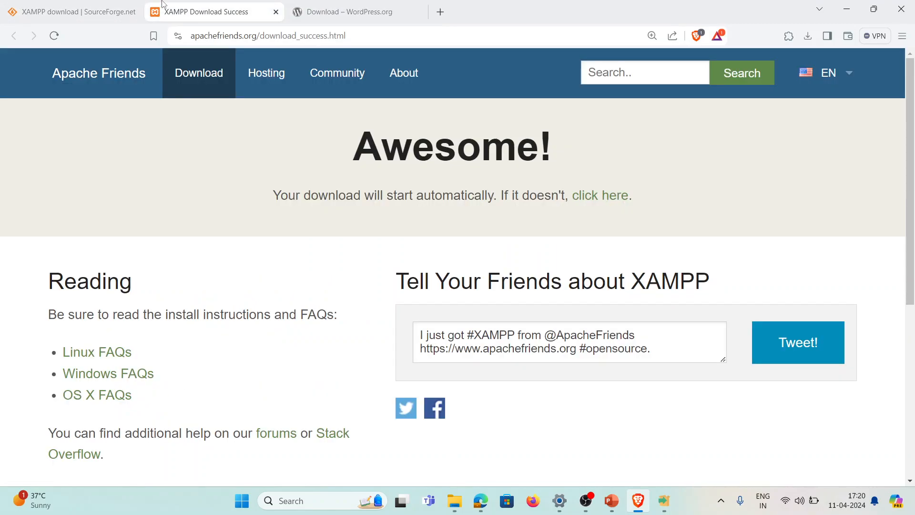
left_click(87, 5)
left_click(10, 40)
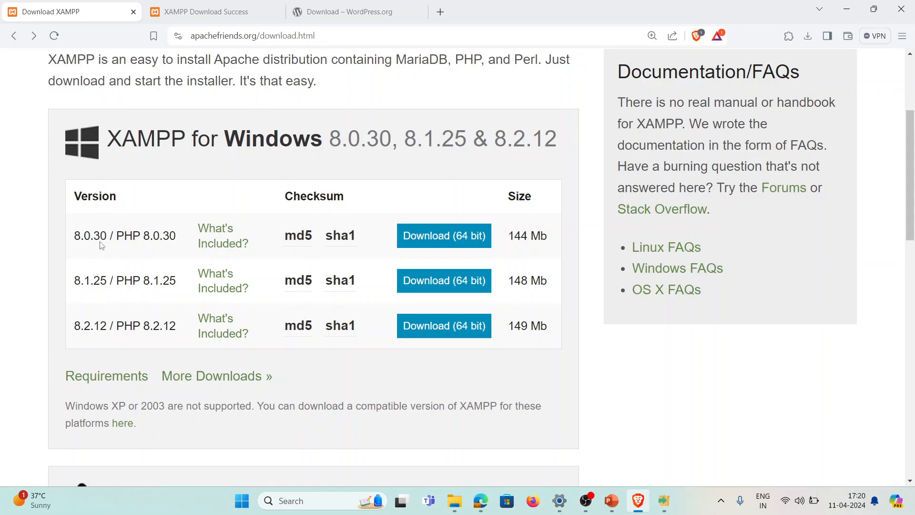
Save the WordPress 6.5.2 zip into Downloads and close the thank-you message
left_click(332, 7)
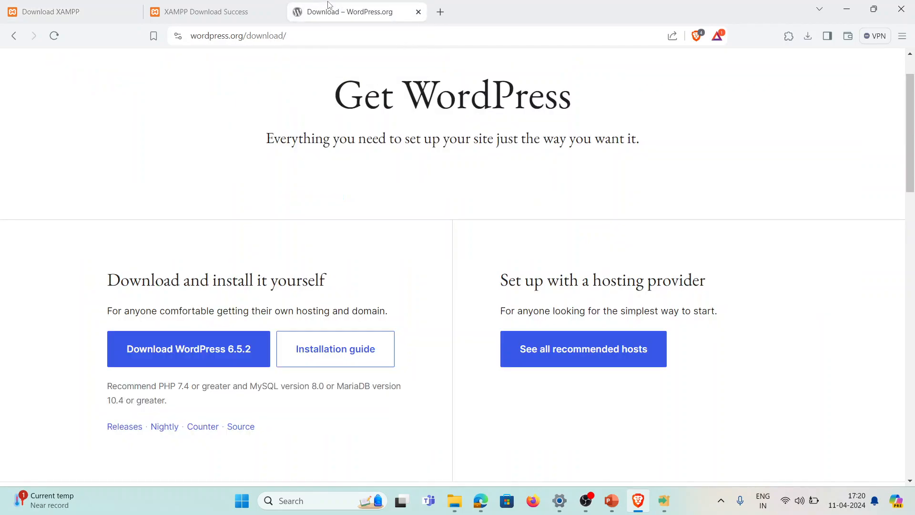
left_click(232, 340)
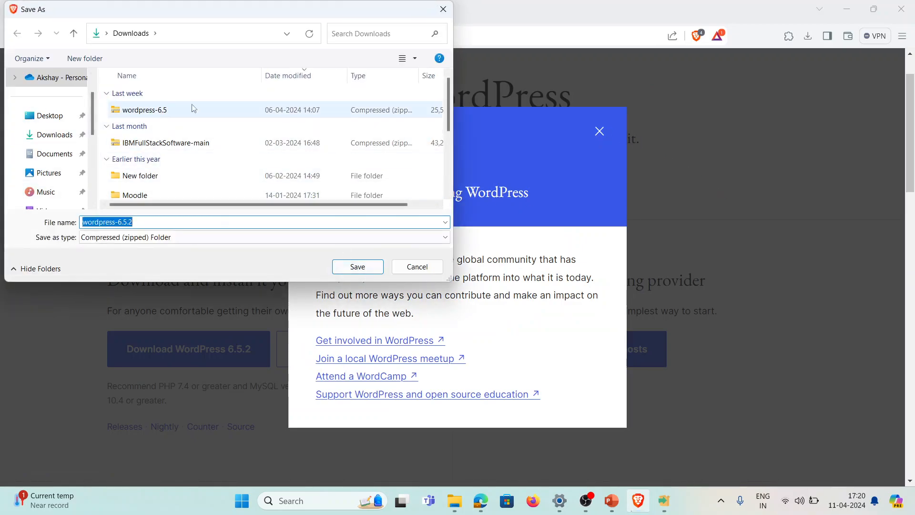
left_click(366, 269)
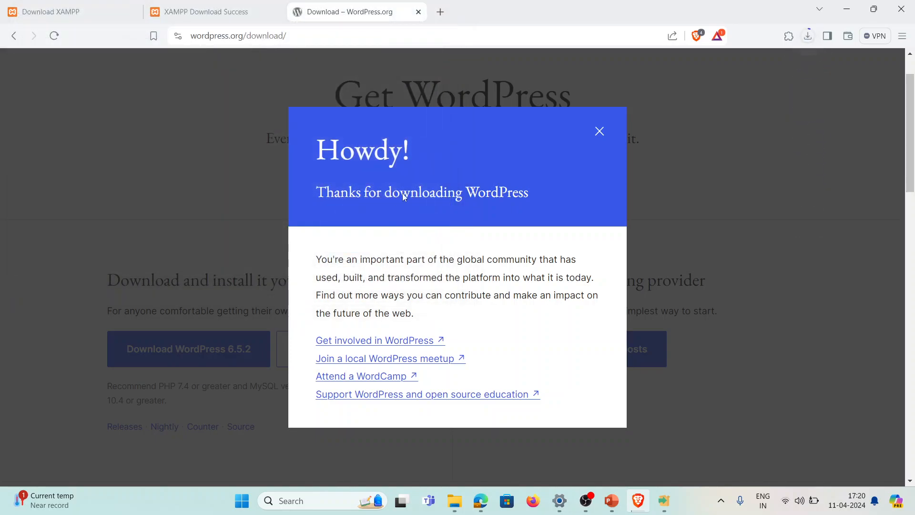
left_click(599, 131)
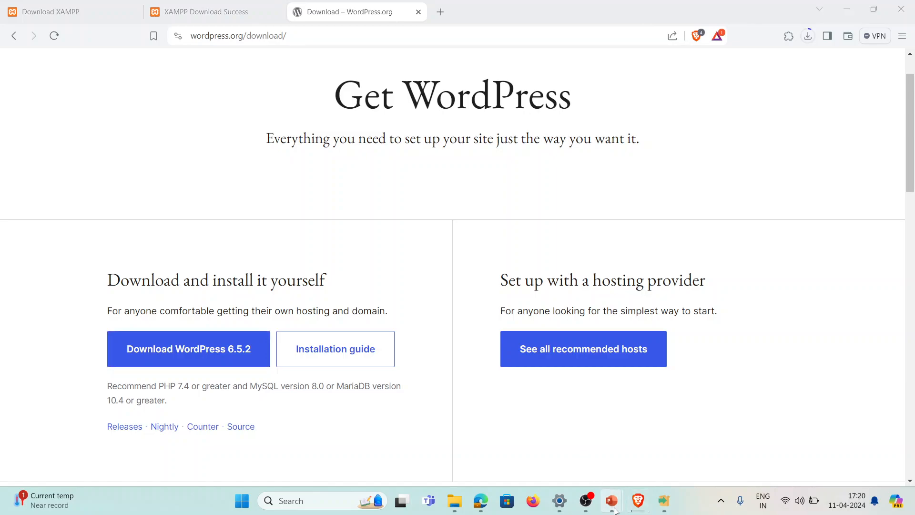
Return the PowerPoint slideshow to the 'Setting up a Local Development Environment' slide
mouse_move(611, 501)
left_click(677, 439)
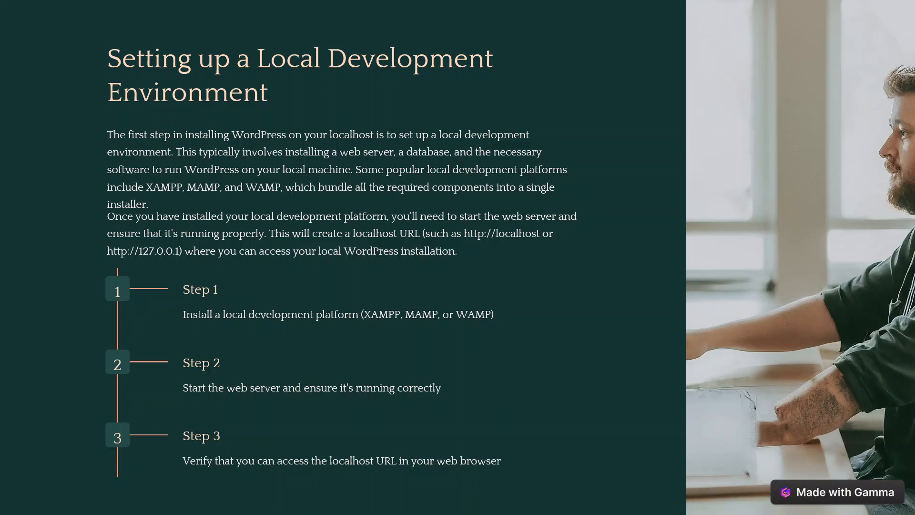
left_click(467, 221)
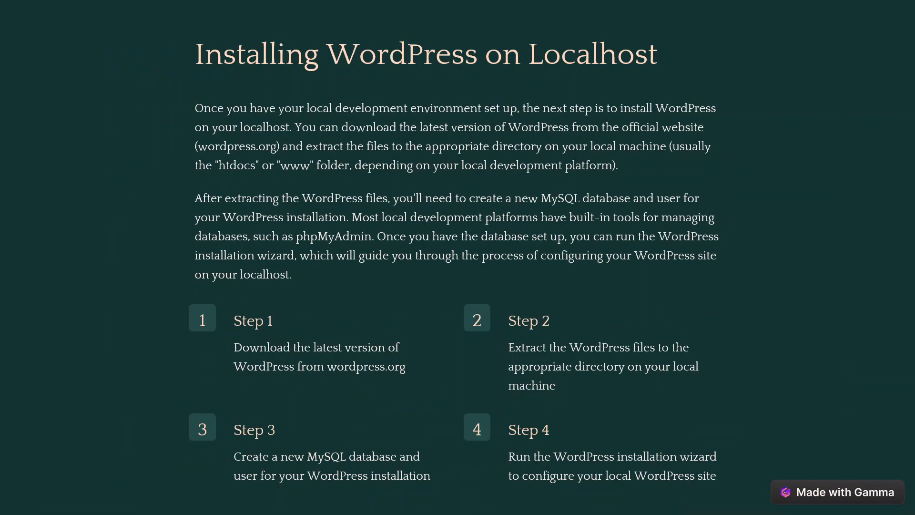
key("Left")
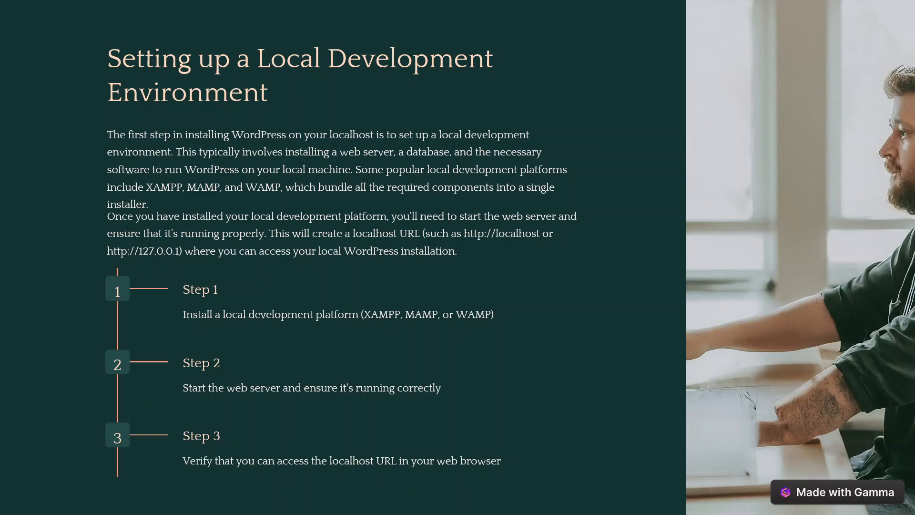
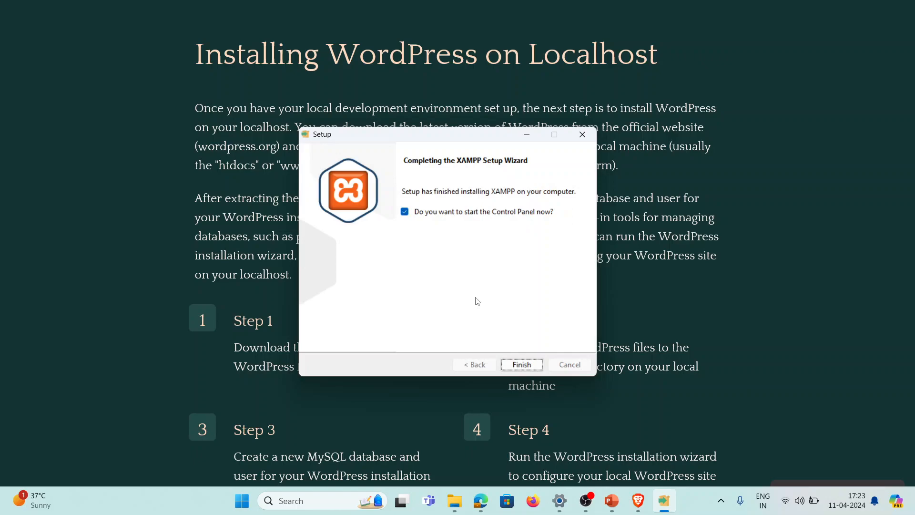
Finish the XAMPP setup and open Apache's Config menu listing httpd.conf, httpd-ssl.conf, php.ini and config.inc.php
left_click(522, 365)
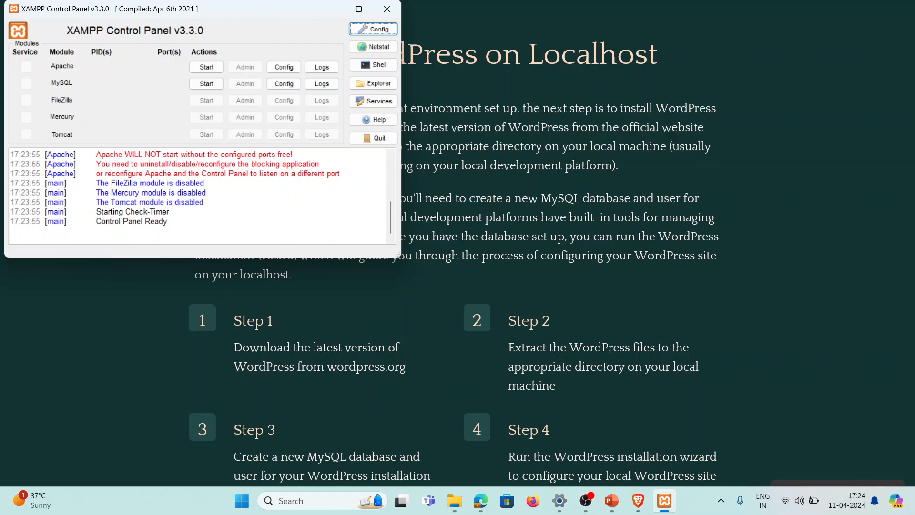
left_click_drag(183, 11, 357, 28)
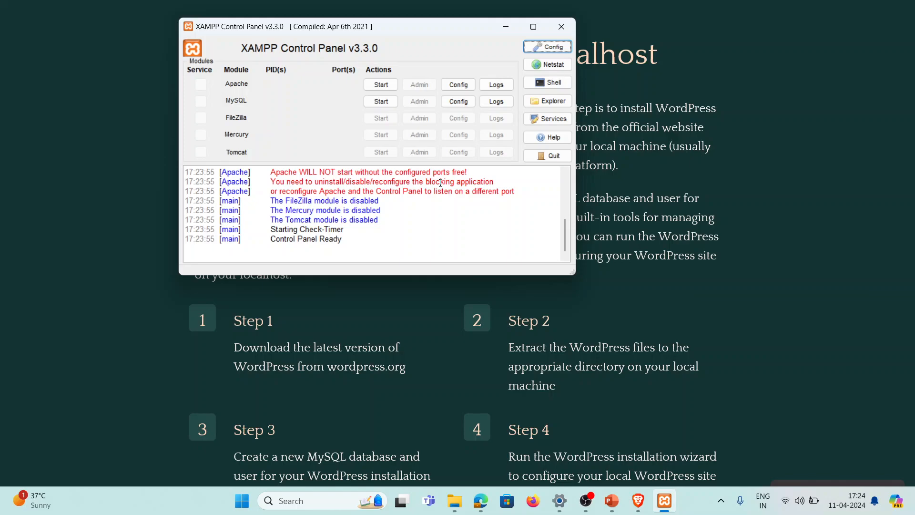
left_click(450, 90)
left_click(465, 89)
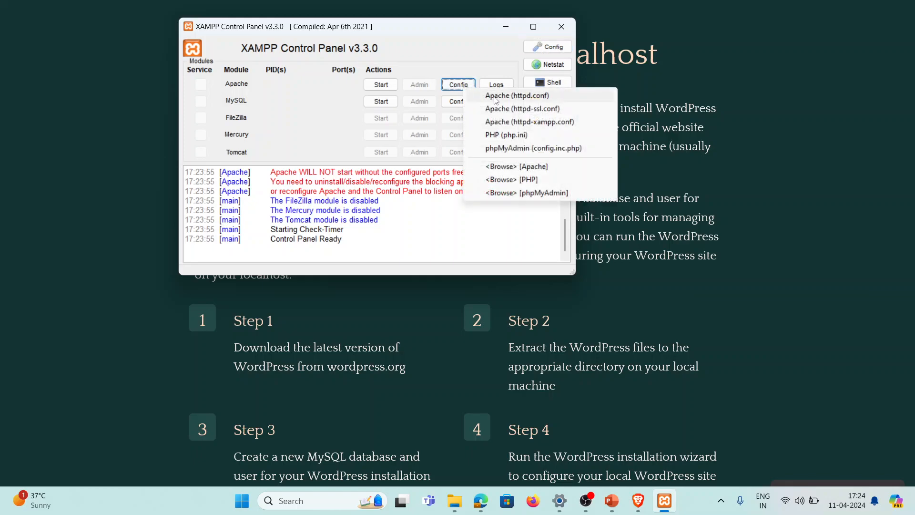
In httpd.conf, change 'Listen 80' to 'Listen 8081' and save the file
left_click(528, 98)
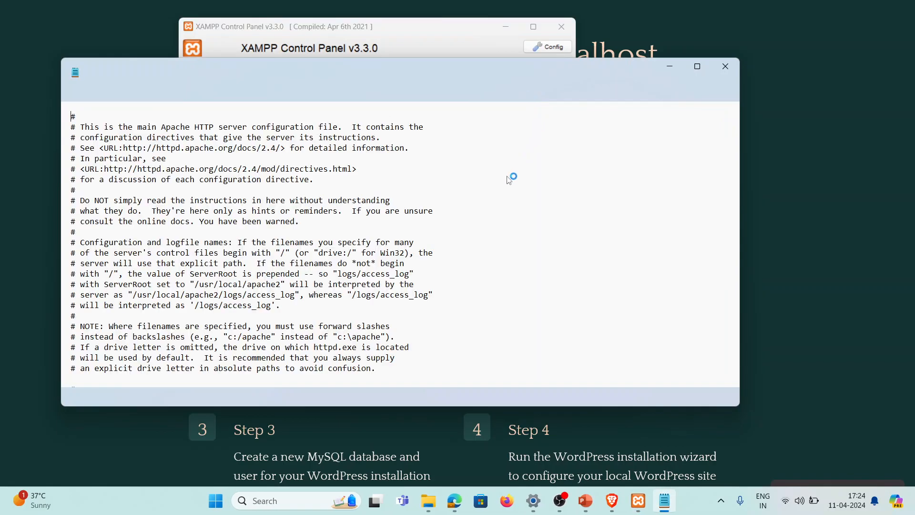
scroll(194, 312, "down", 12)
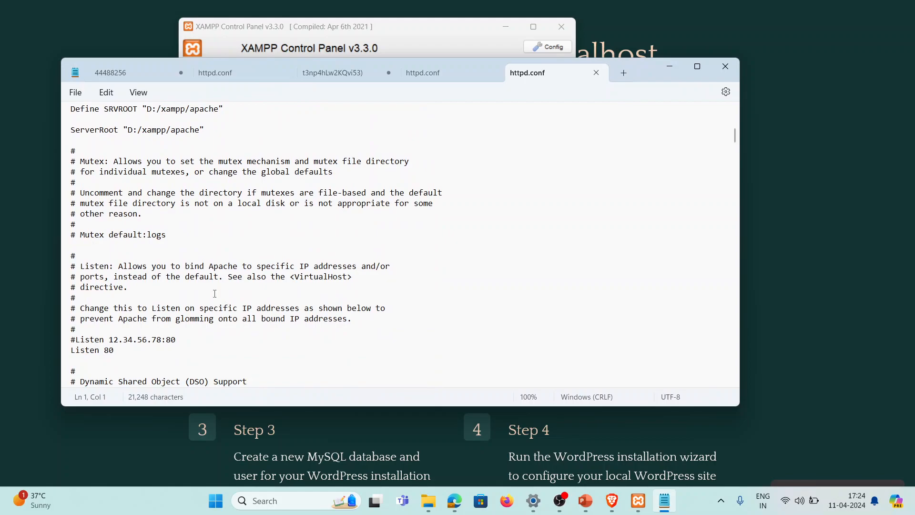
scroll(215, 294, "down", 2)
left_click(159, 291)
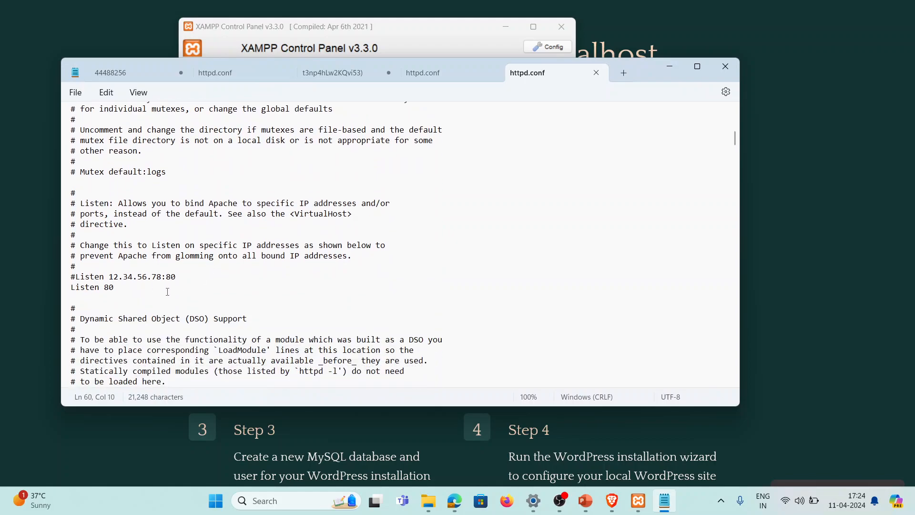
type("80")
key("BackSpace")
type("1")
key("ctrl+s")
Start Apache in XAMPP and highlight its running status on ports 443 and 8081 in the log
left_click(670, 67)
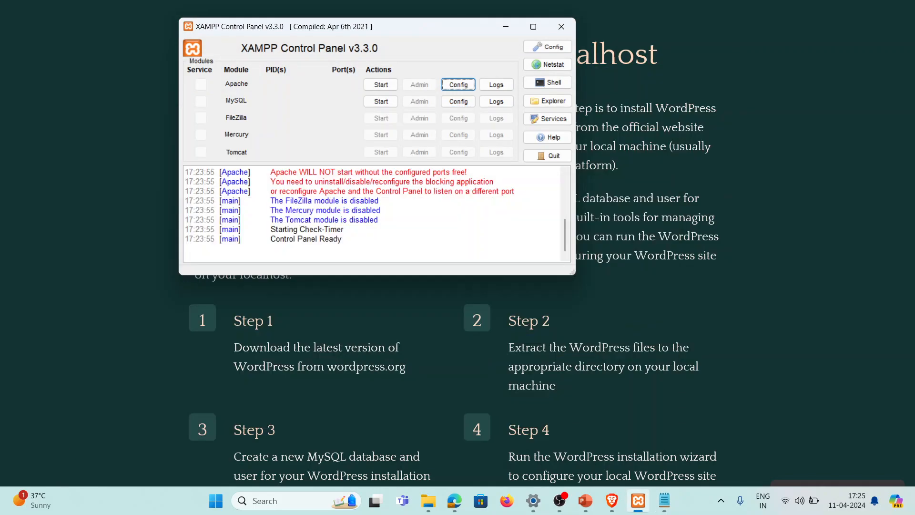
left_click(381, 85)
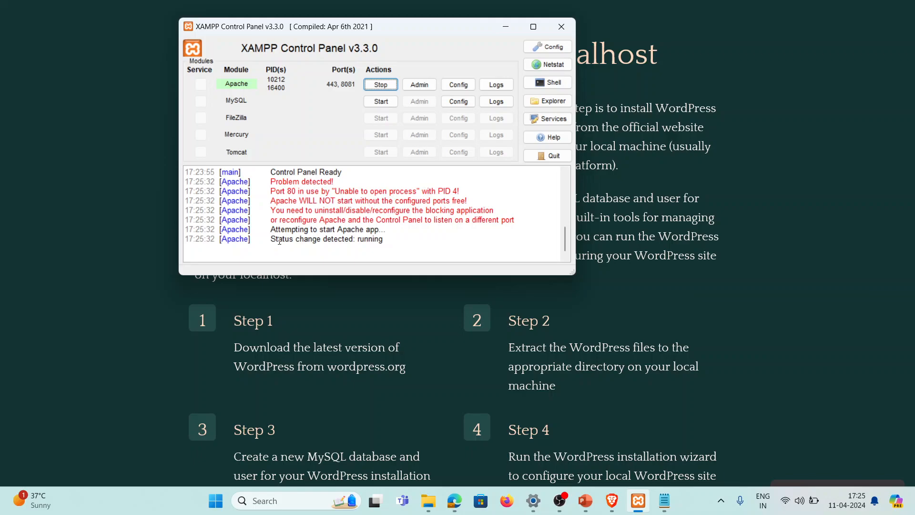
left_click_drag(279, 241, 349, 244)
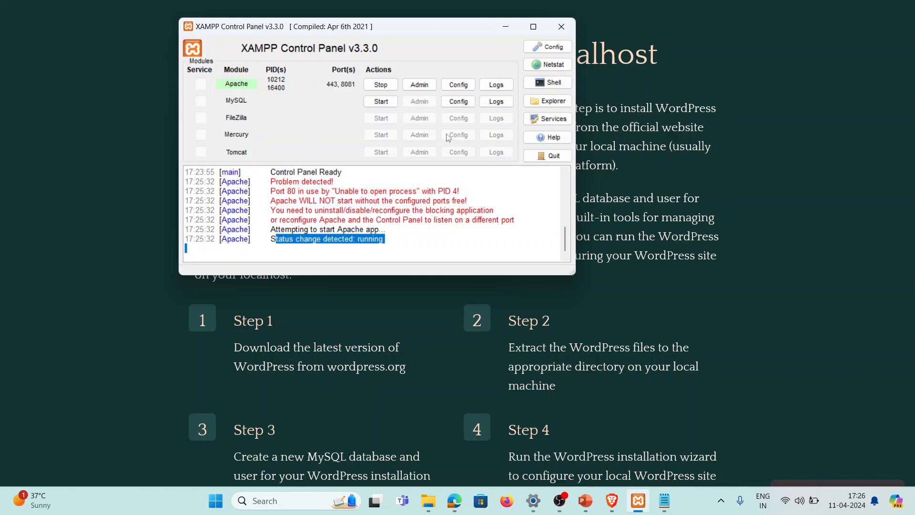
Open MySQL's my.ini and search it to confirm the port is 3306
left_click(454, 102)
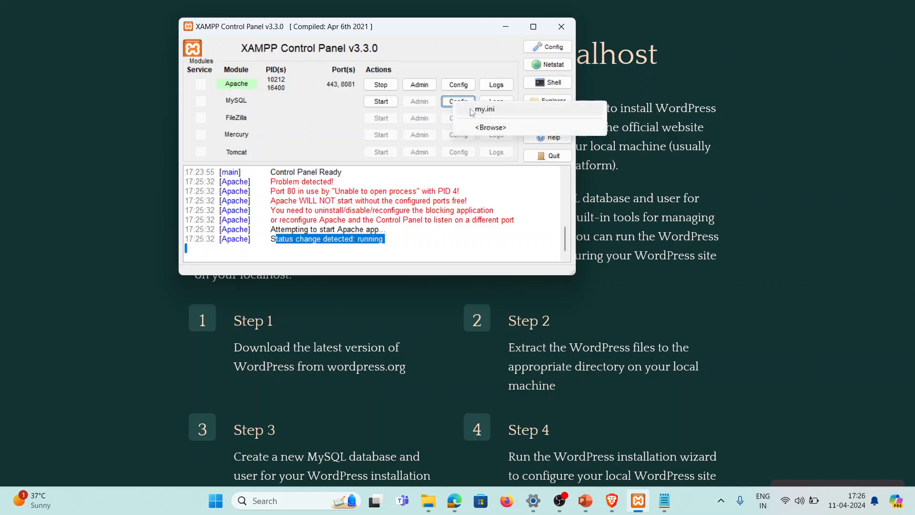
left_click(471, 109)
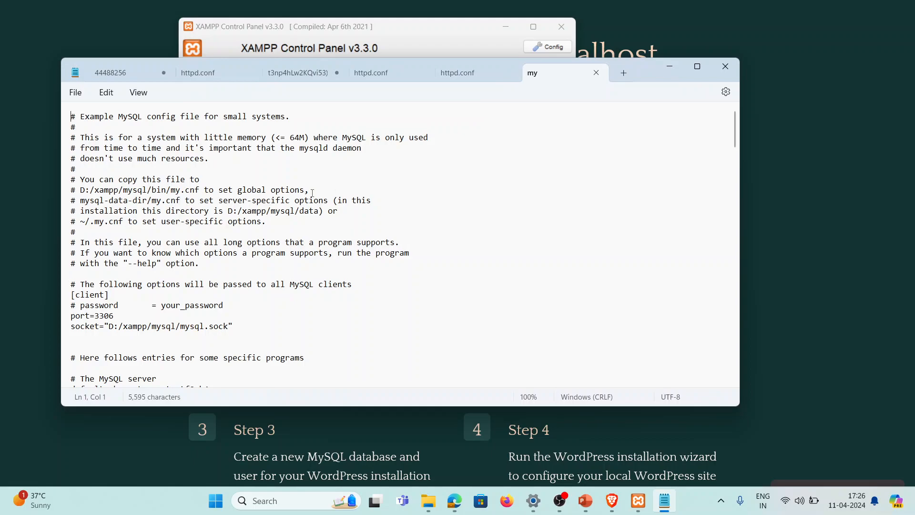
key("ctrl+f")
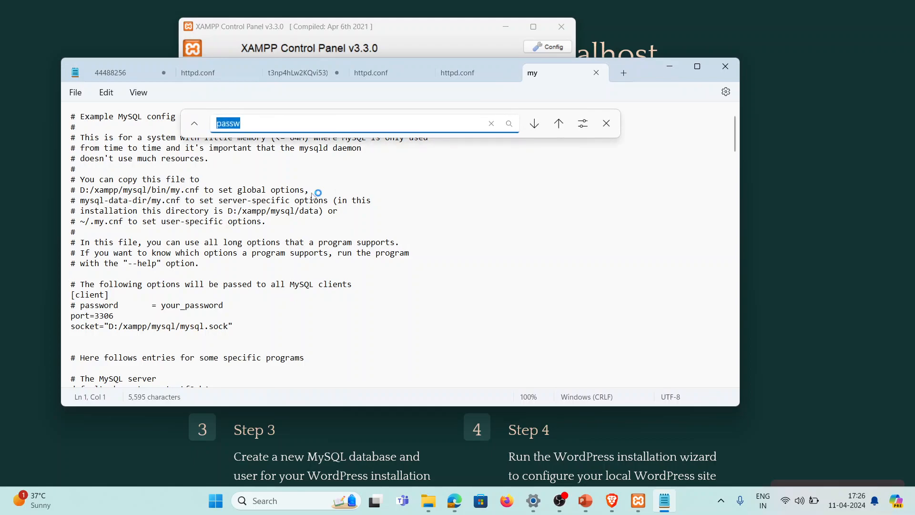
type("3306")
key("Return")
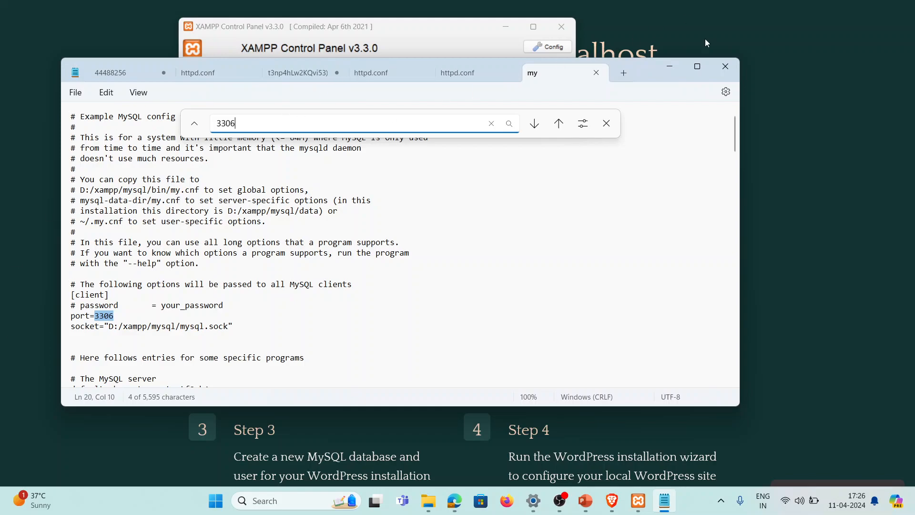
left_click(606, 123)
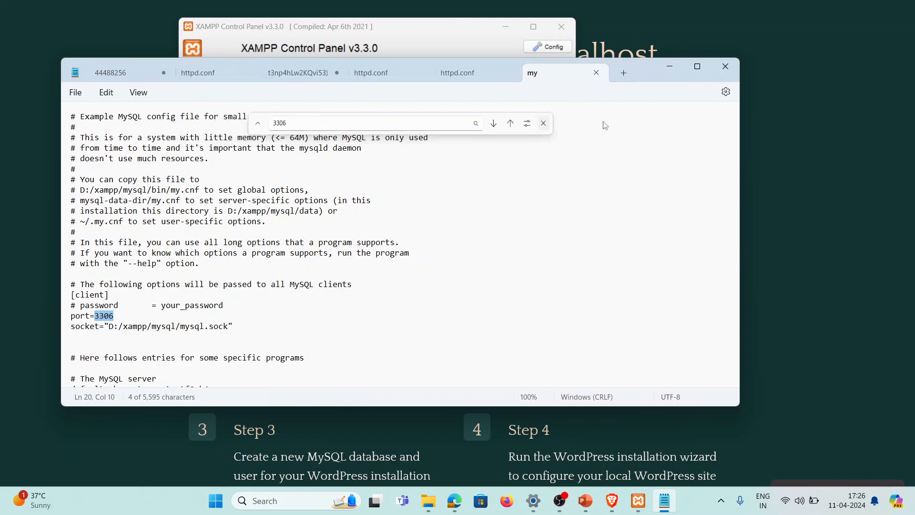
Close my.ini, the duplicate httpd.conf tabs and the scratch notes without saving
left_click(597, 73)
left_click(597, 74)
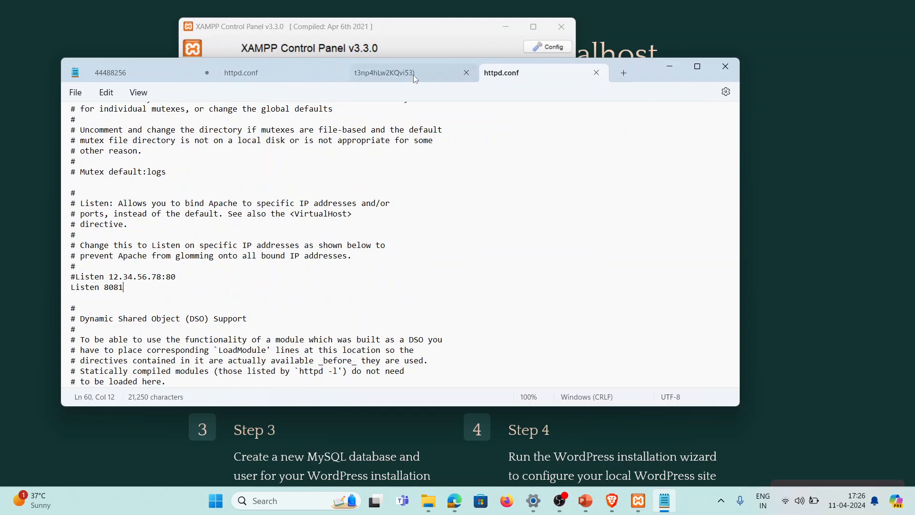
left_click(466, 72)
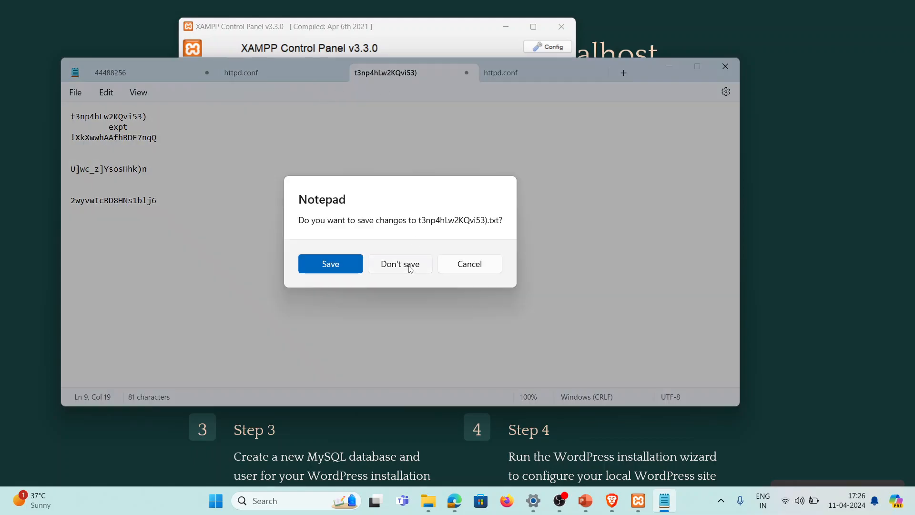
left_click(410, 265)
left_click(365, 74)
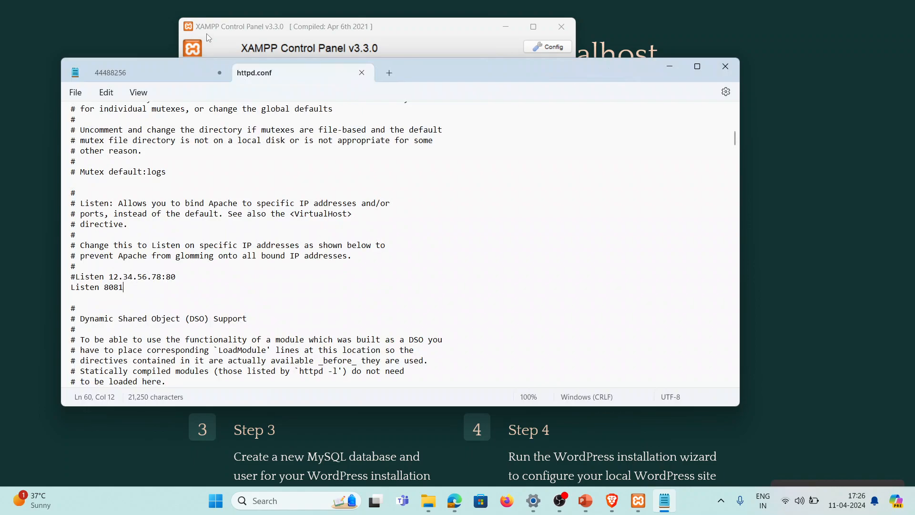
left_click(220, 73)
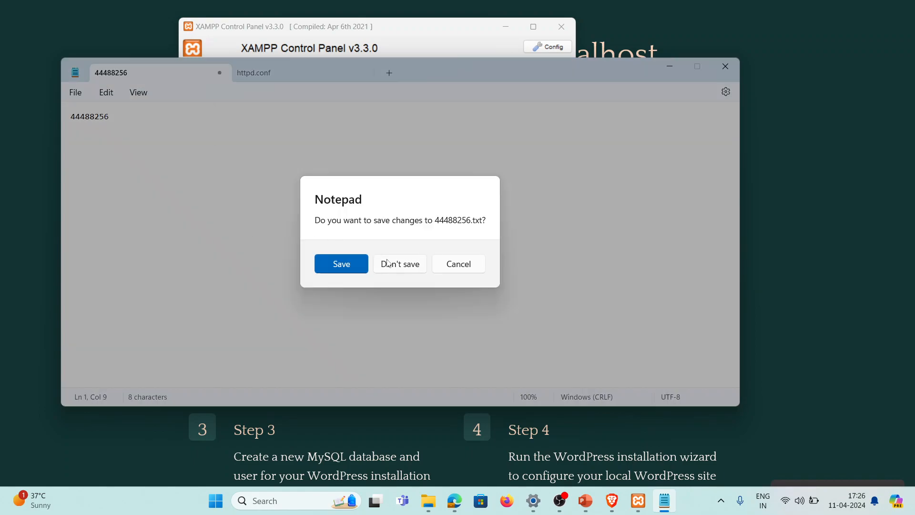
left_click(388, 262)
Start the MySQL server in XAMPP and open a new tab in Brave
left_click(662, 67)
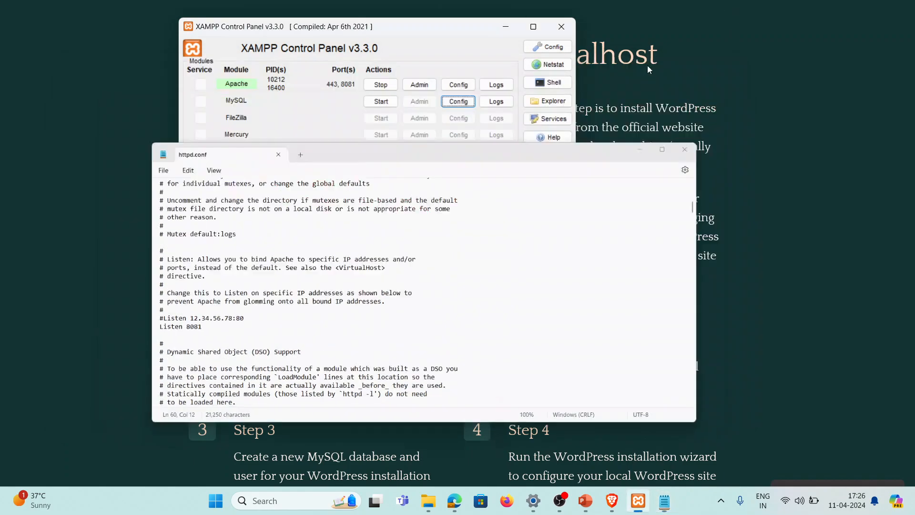
left_click(381, 102)
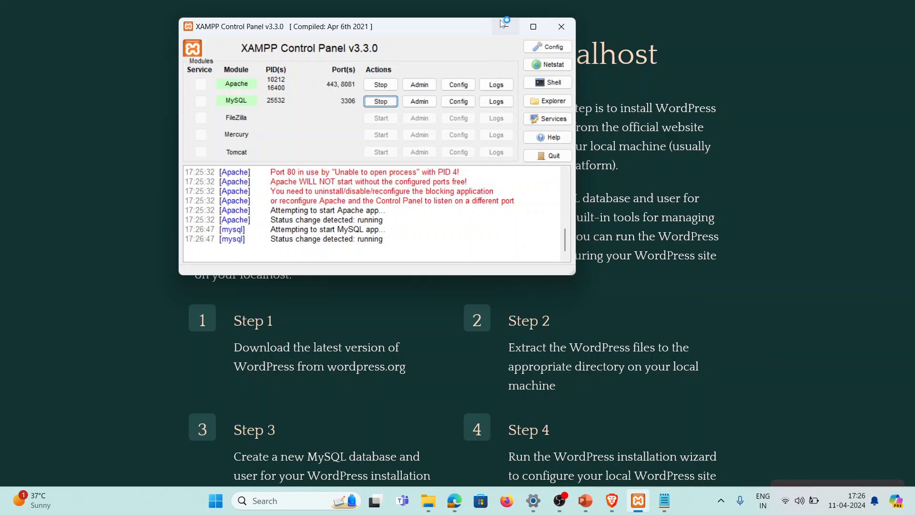
left_click(609, 510)
left_click(441, 11)
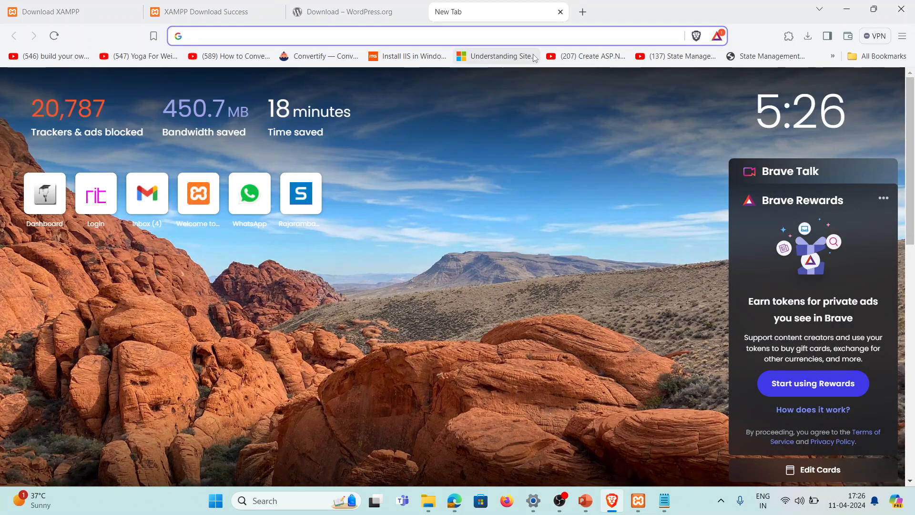
Load localhost:8081 in Brave, open phpMyAdmin, then bring up the wordpress downloads folder window
type("local")
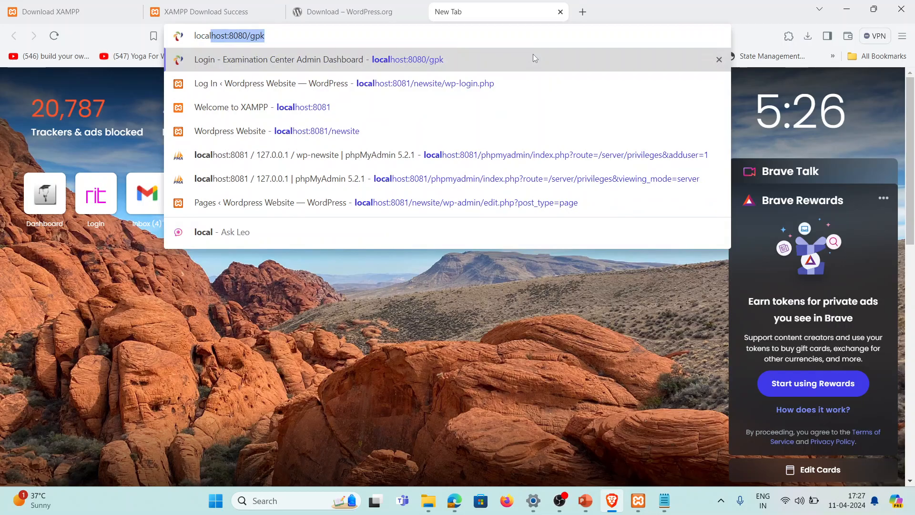
type("host")
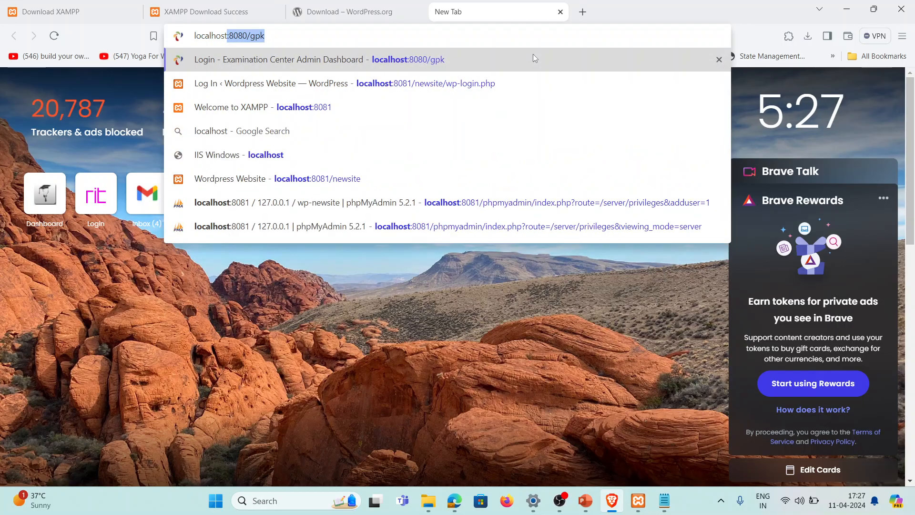
type(":")
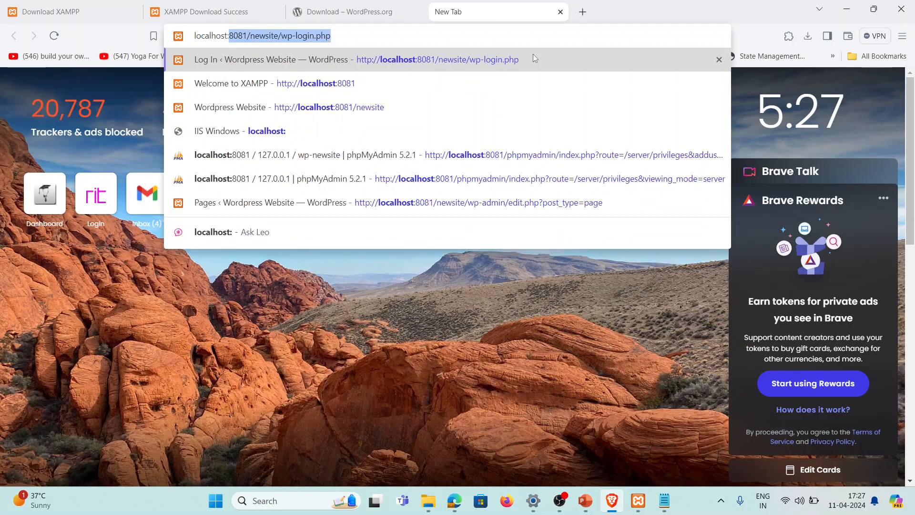
type("8081")
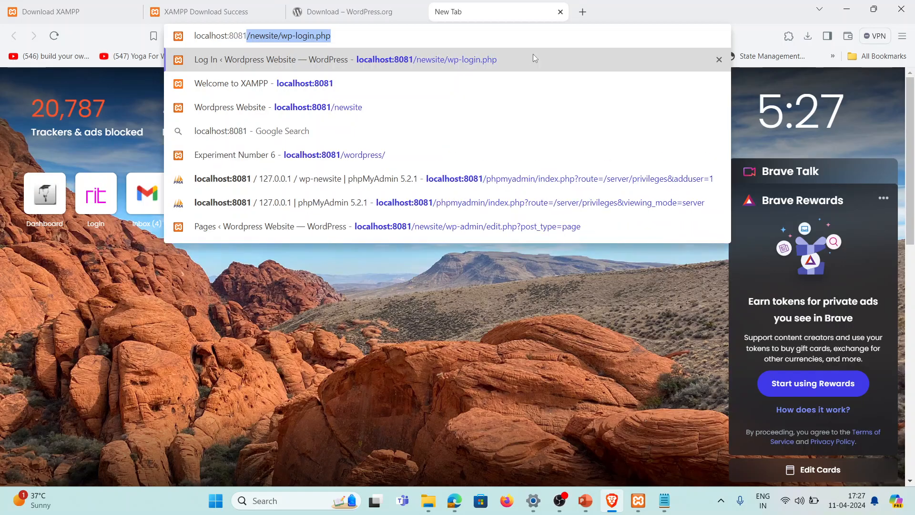
key("Delete")
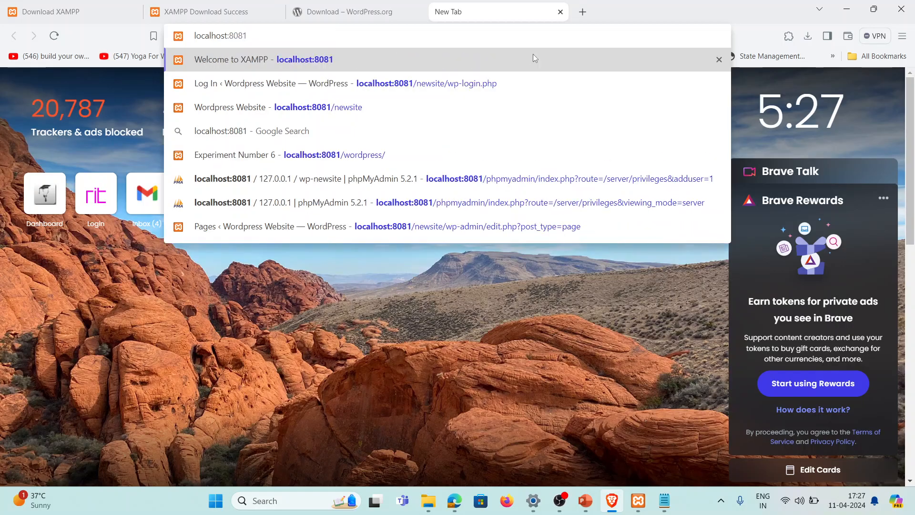
key("Return")
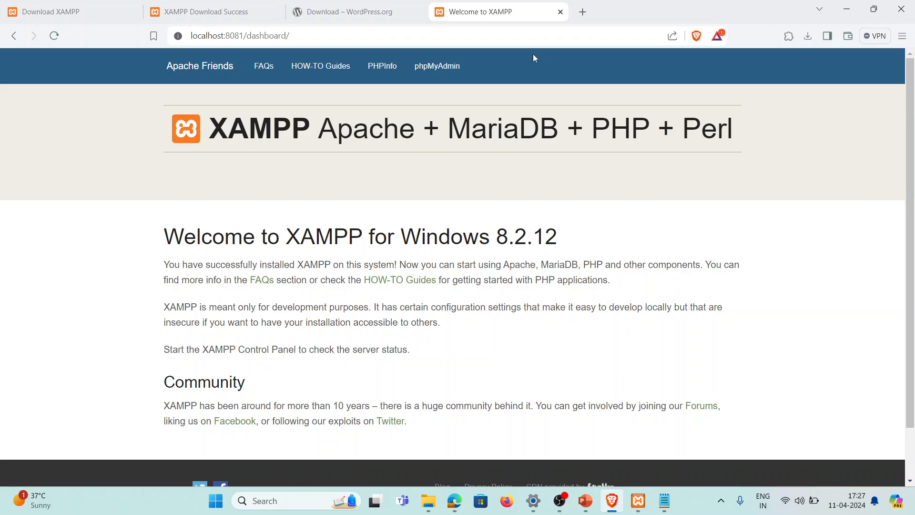
left_click(455, 75)
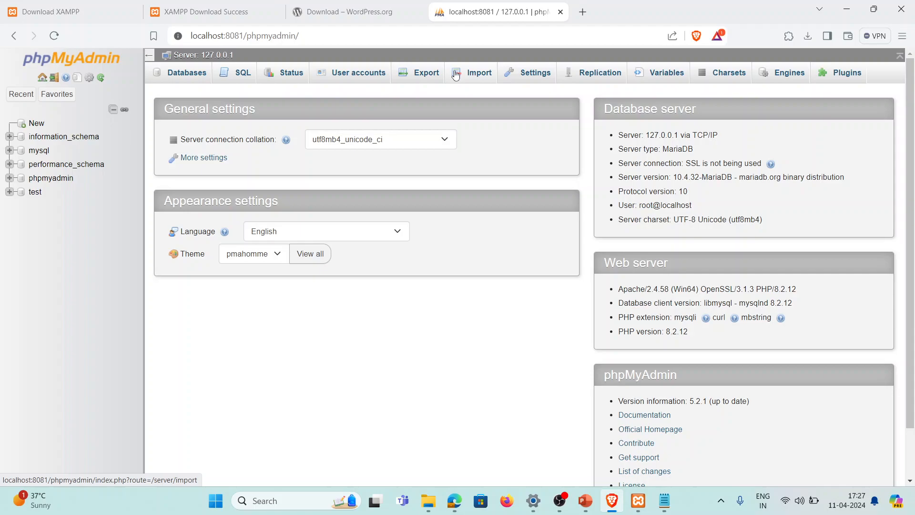
left_click(429, 508)
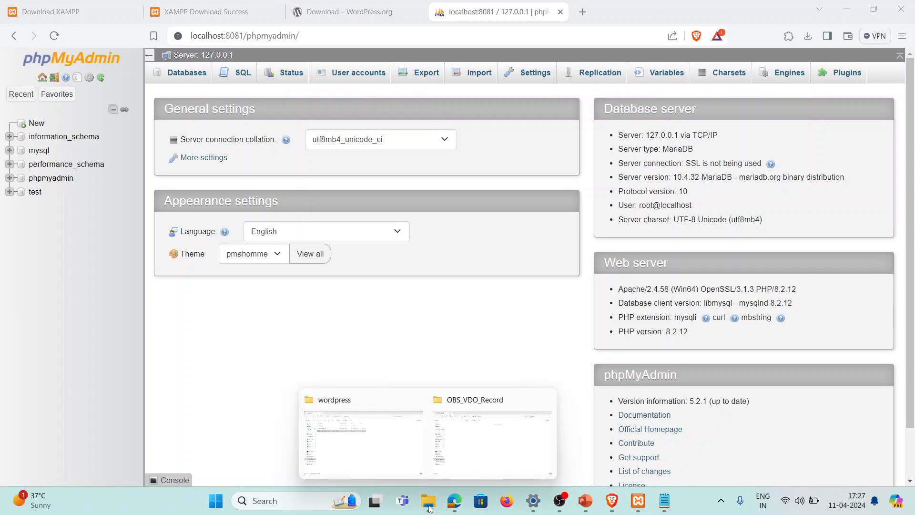
left_click(394, 447)
Start extracting wordpress-6.5.zip and browse the destination to D:\xampp\htdocs
left_click(137, 138)
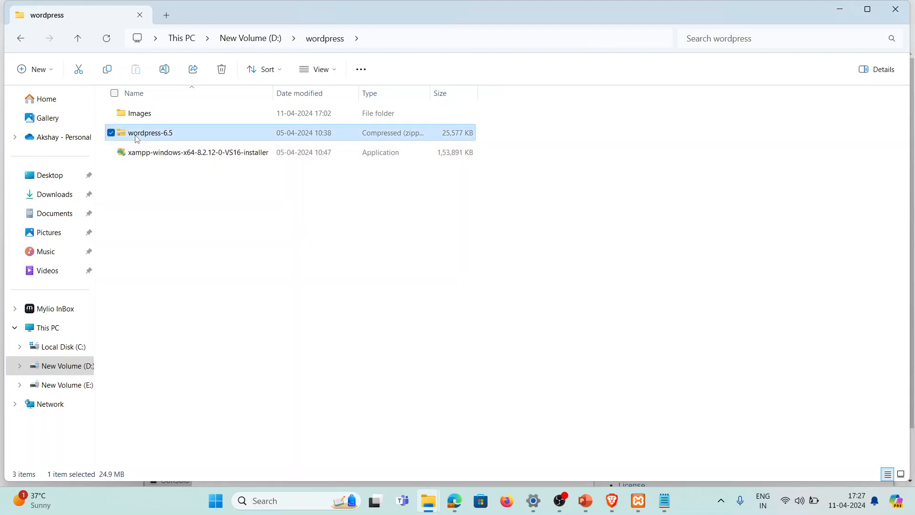
right_click(160, 135)
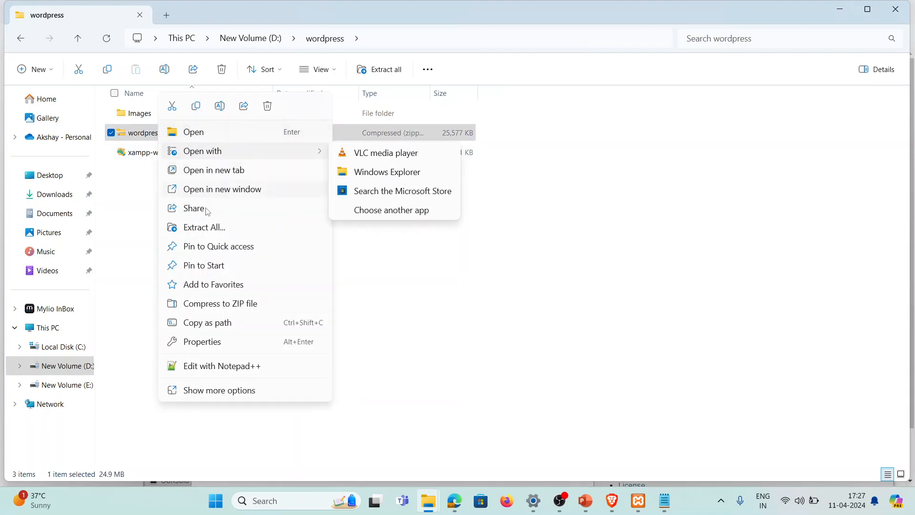
left_click(208, 228)
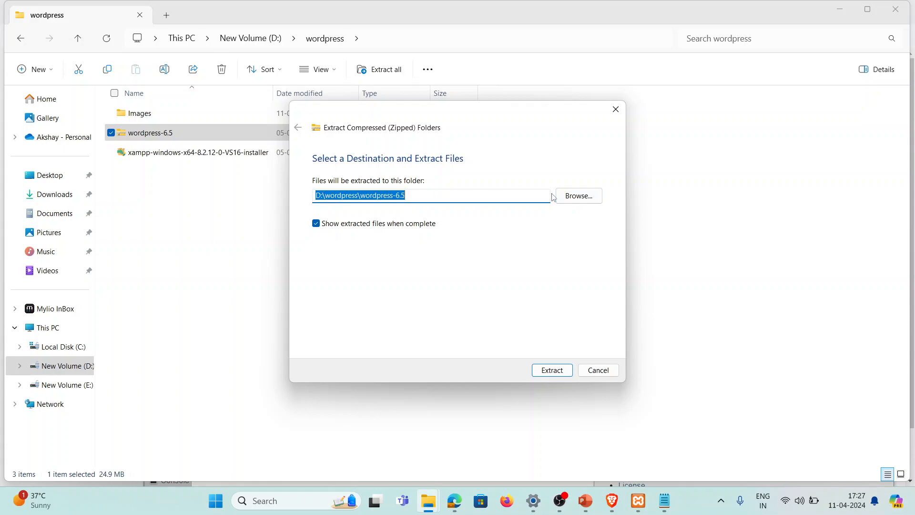
left_click(586, 198)
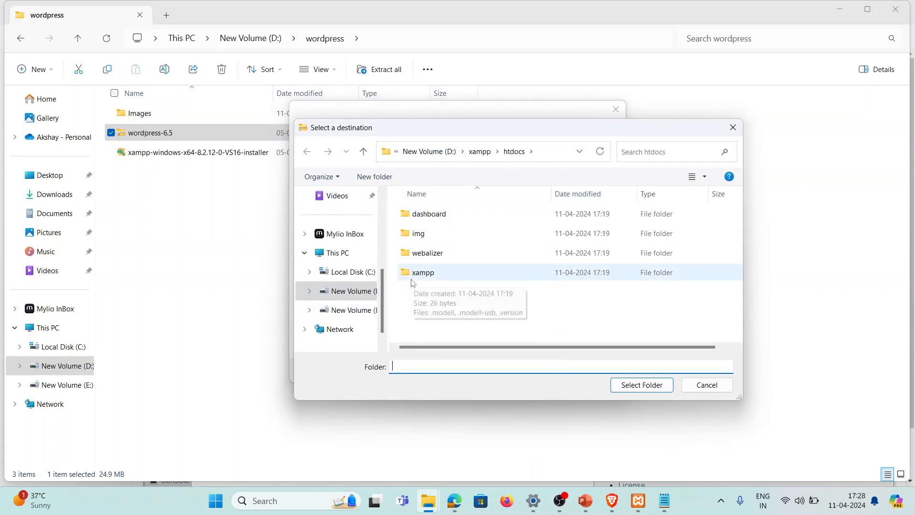
left_click(480, 151)
scroll(434, 286, "down", 5)
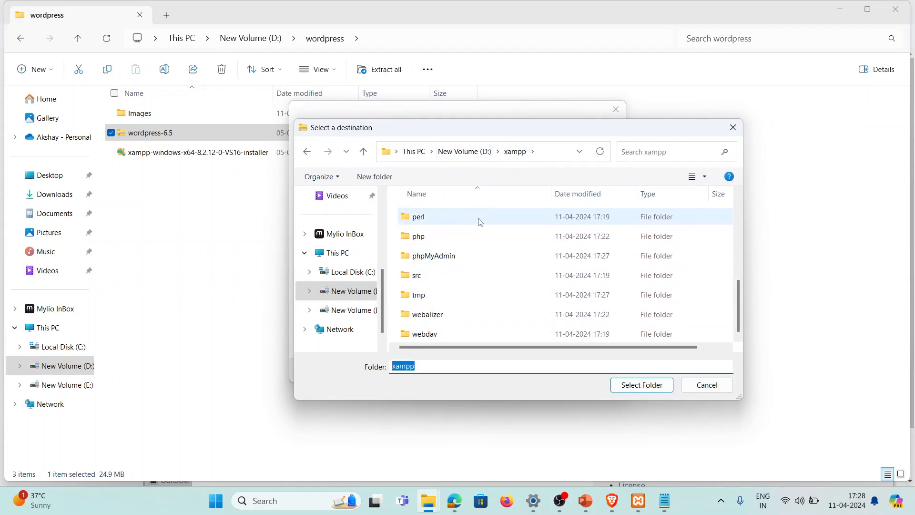
scroll(451, 301, "up", 1)
scroll(445, 304, "down", 1)
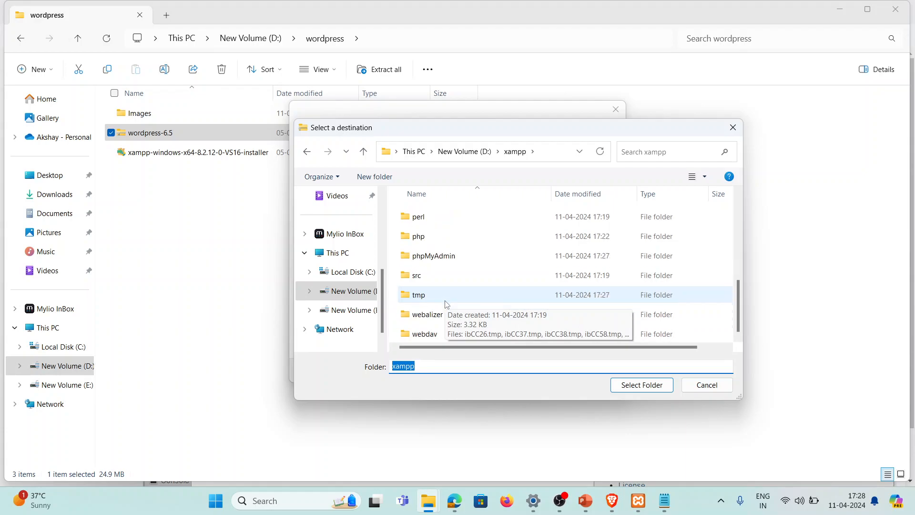
scroll(438, 253, "up", 1)
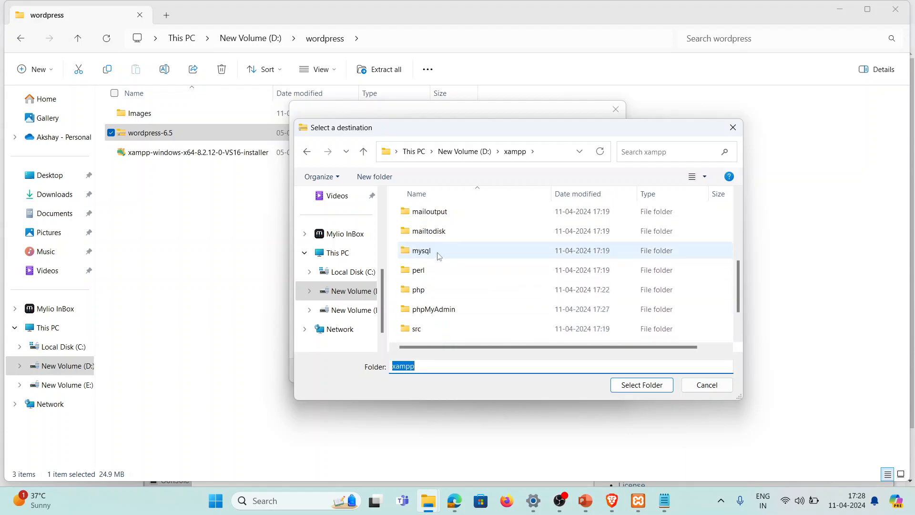
left_click(438, 251)
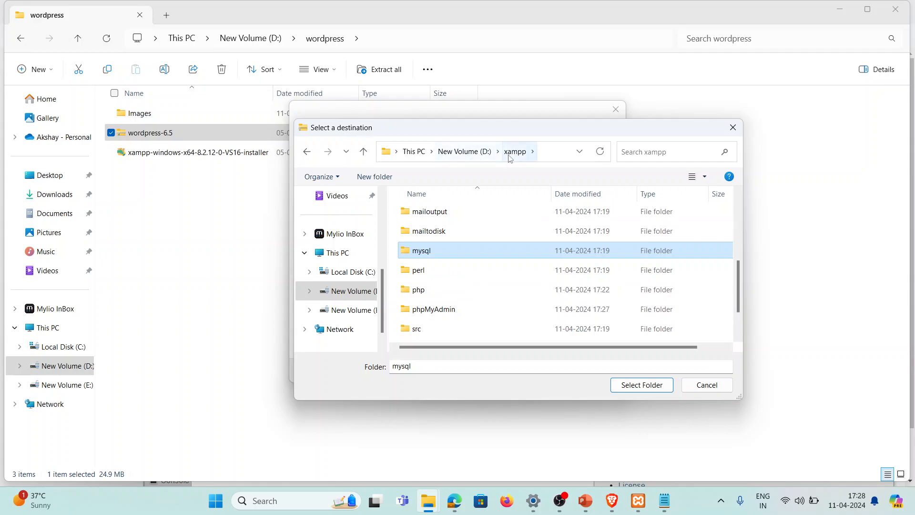
key("h")
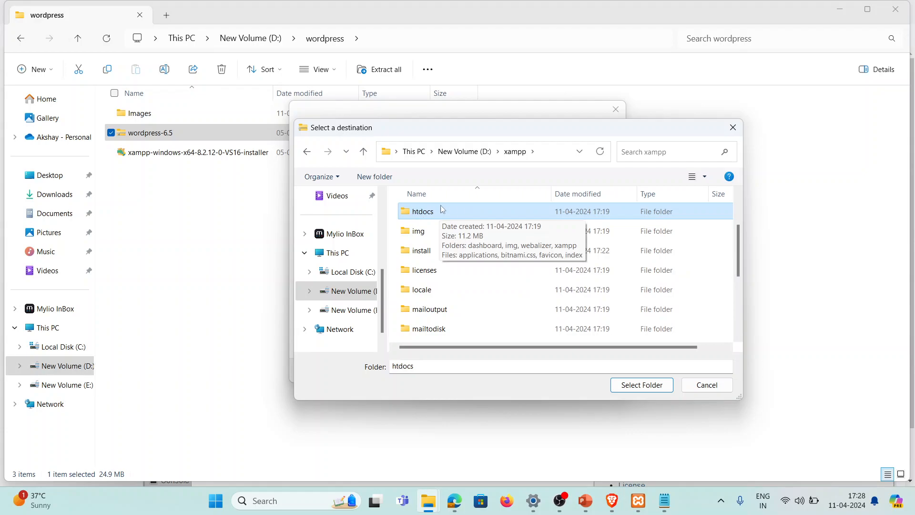
double_click(452, 216)
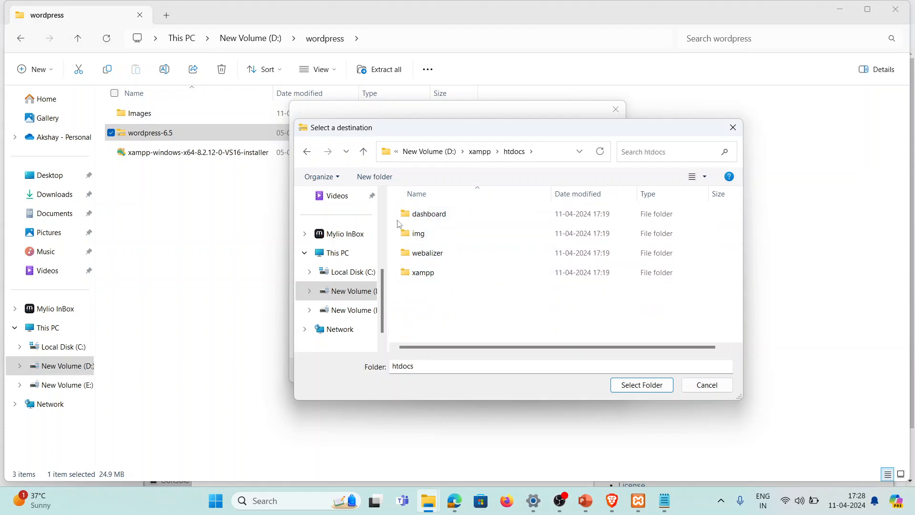
Create a 'newsite' folder in htdocs and extract the archive into it
left_click(395, 178)
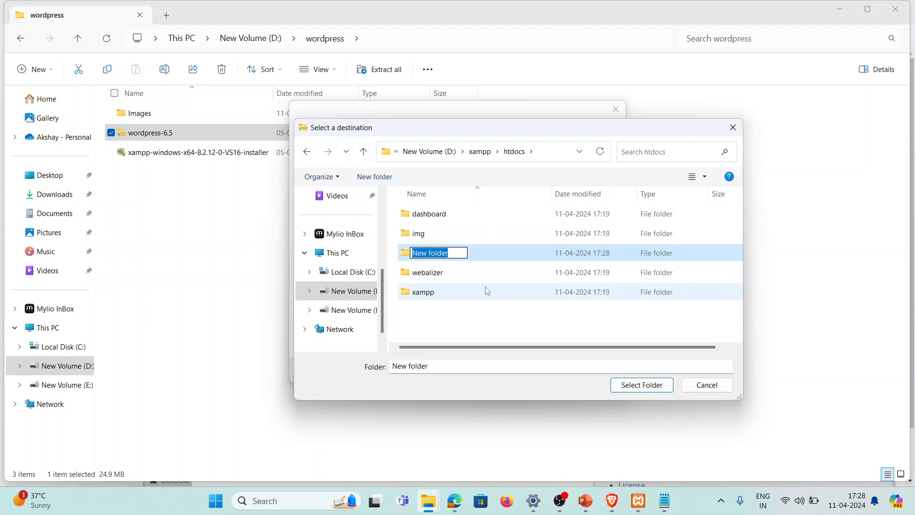
type("newsite")
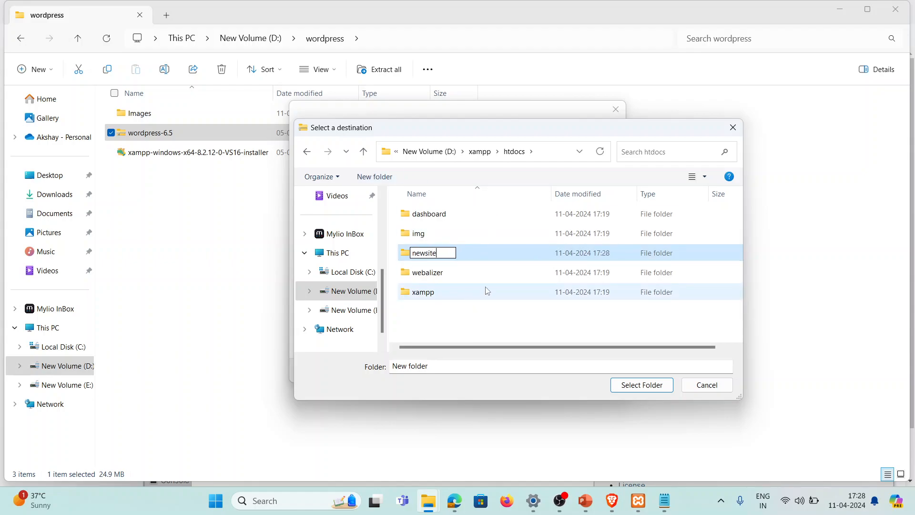
left_click(404, 257)
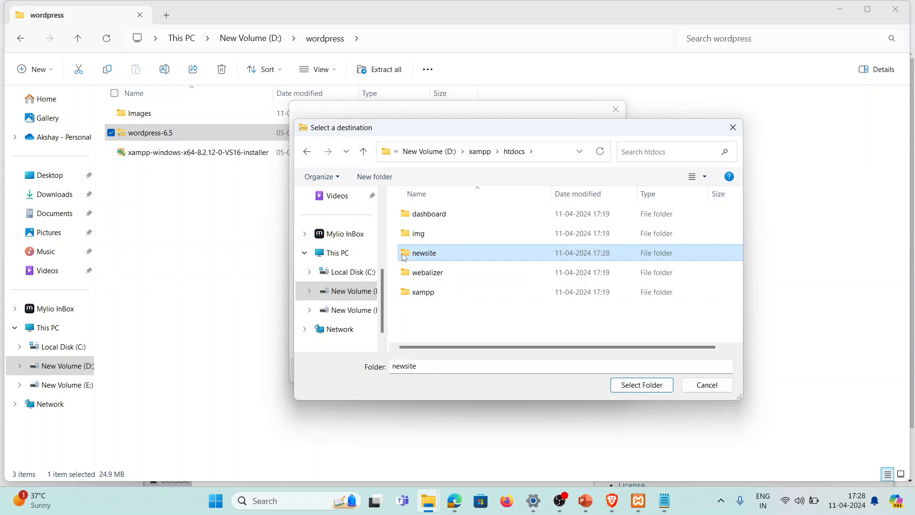
double_click(472, 249)
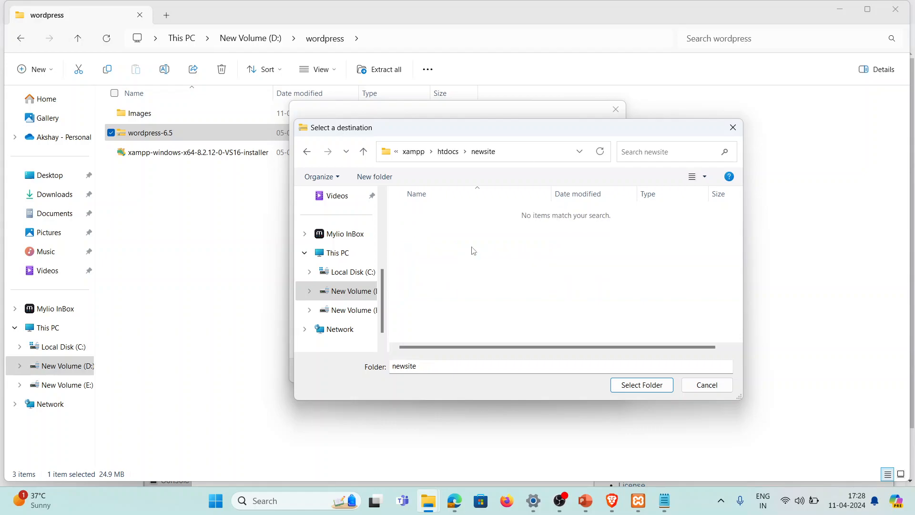
left_click(649, 386)
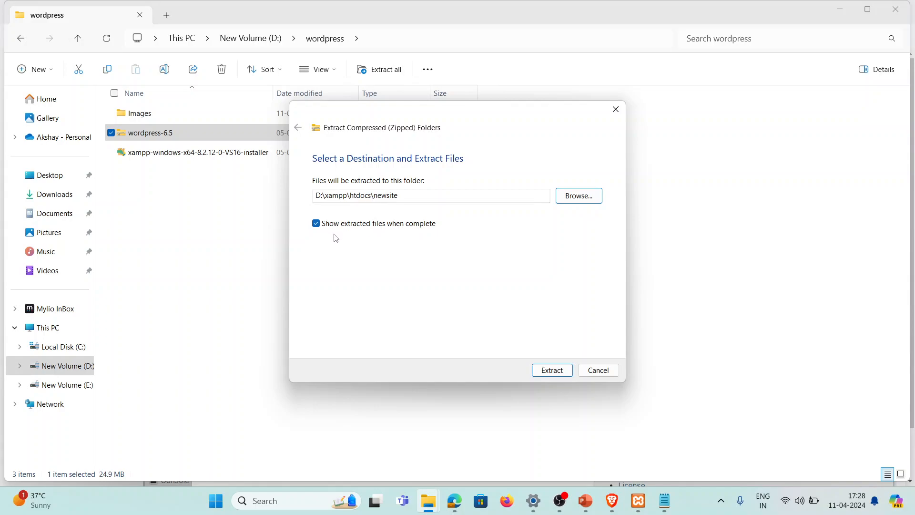
left_click(563, 373)
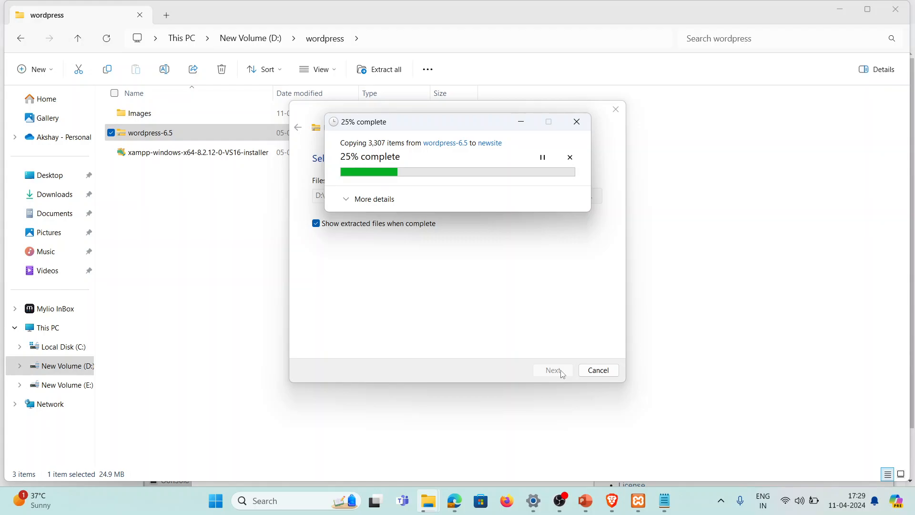
mouse_move(539, 505)
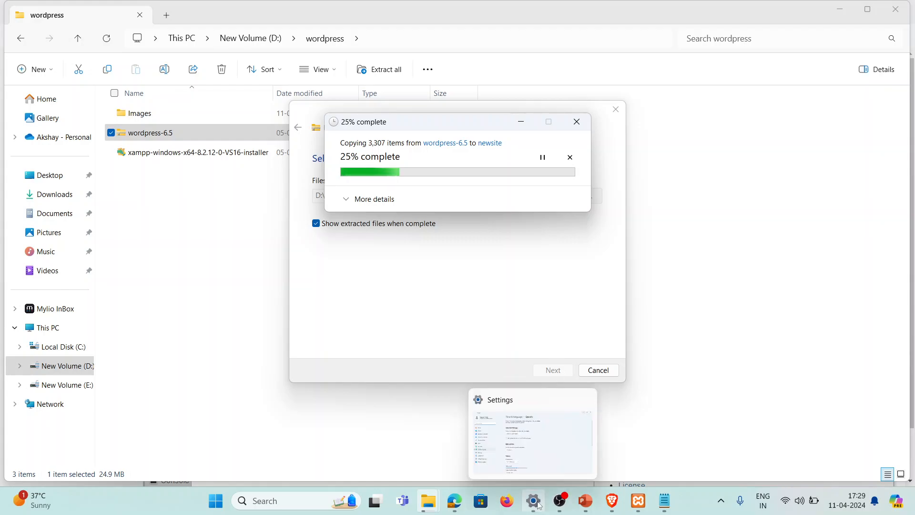
Open phpMyAdmin's User accounts list and start adding a new user account
left_click(610, 503)
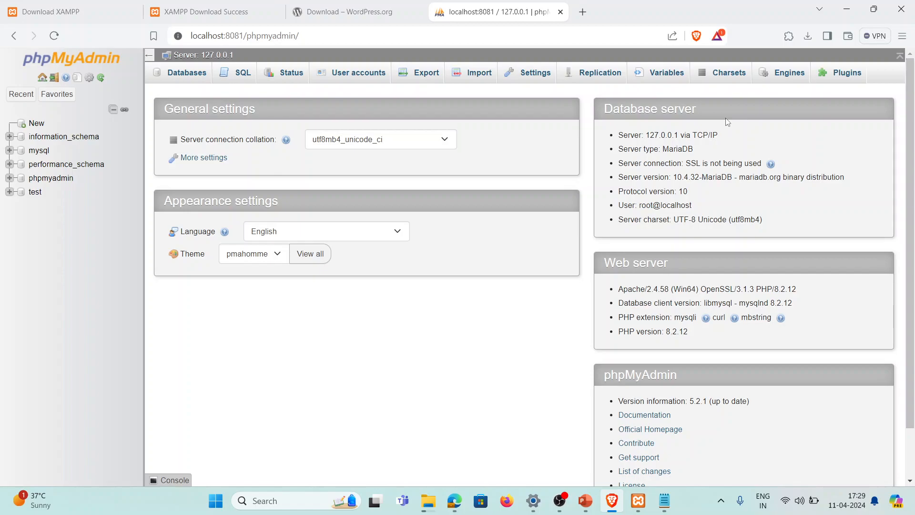
left_click(348, 83)
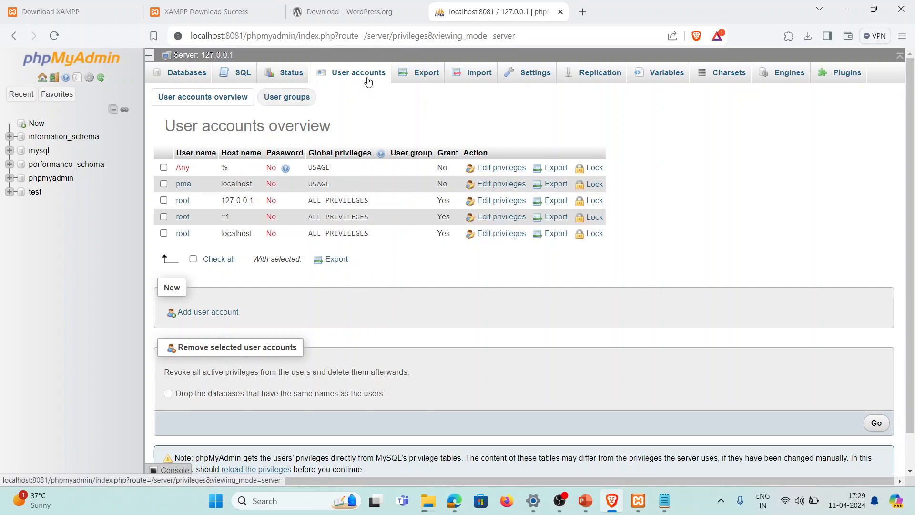
left_click(212, 317)
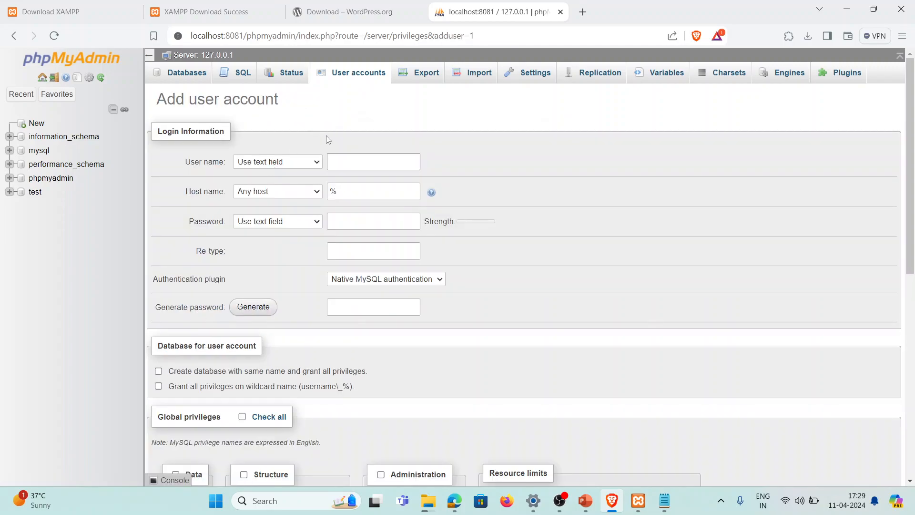
Enter the user name wpa and set the host name to Local (localhost)
left_click(337, 161)
type("wpa")
left_click(490, 208)
left_click(294, 194)
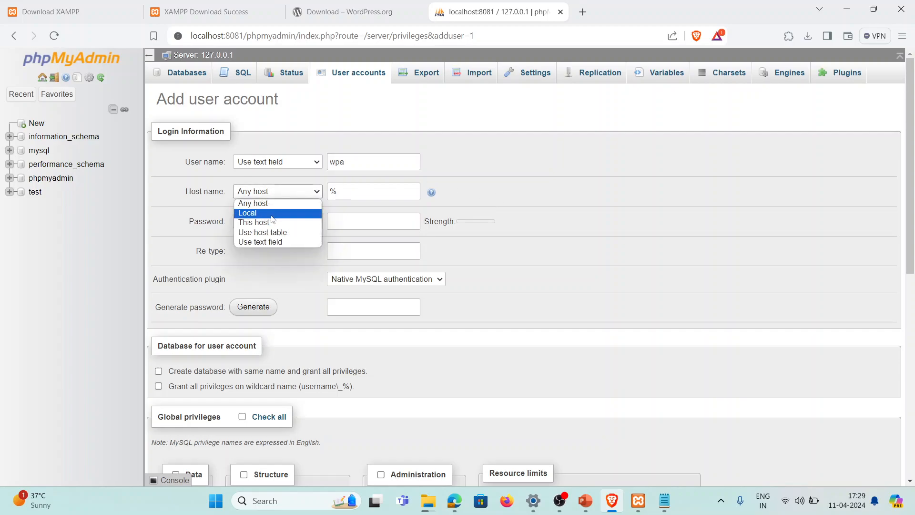
left_click(272, 215)
left_click(284, 193)
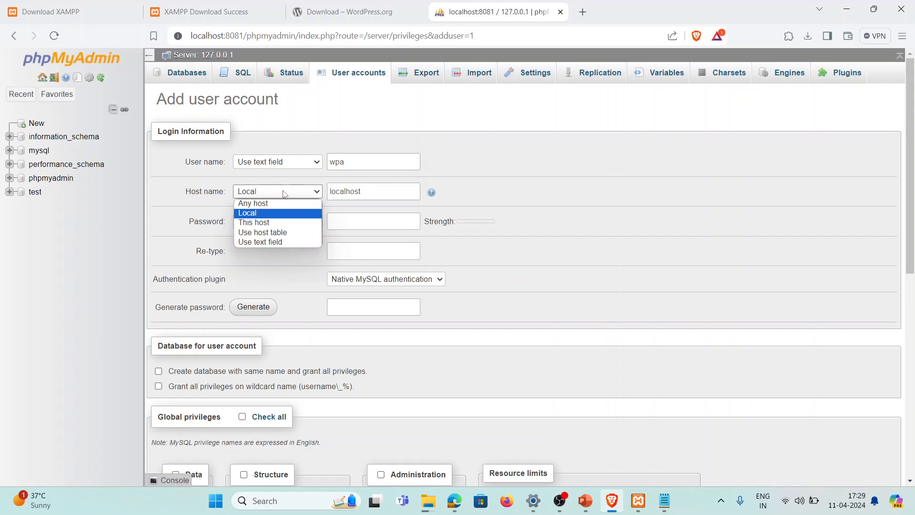
left_click(308, 213)
left_click(373, 191)
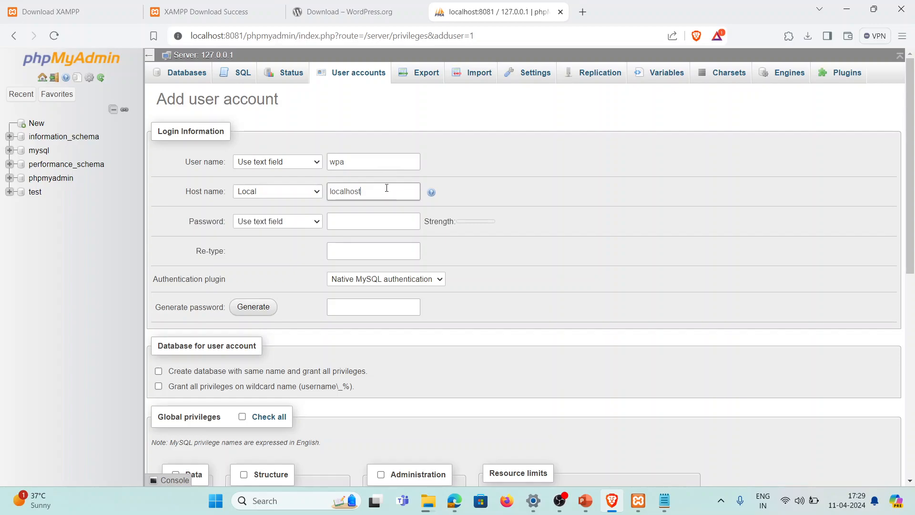
Generate a strong password for the account and select it for copying
left_click(415, 223)
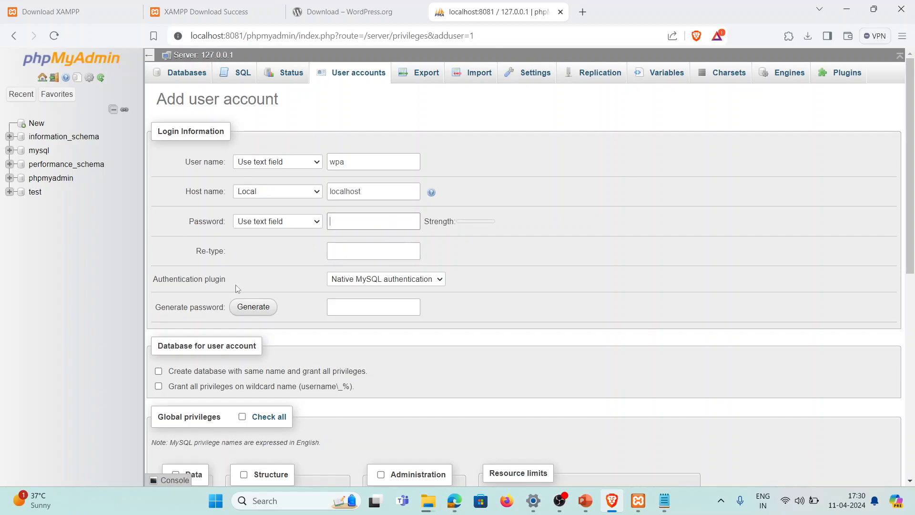
left_click(243, 310)
left_click_drag(406, 307, 330, 307)
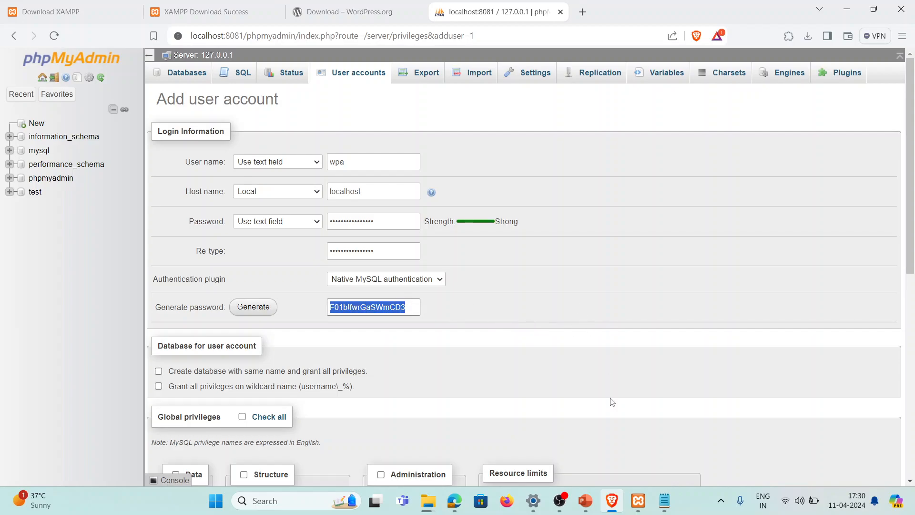
Paste the generated password into a new Notepad tab with the user name wpa above it
left_click(667, 505)
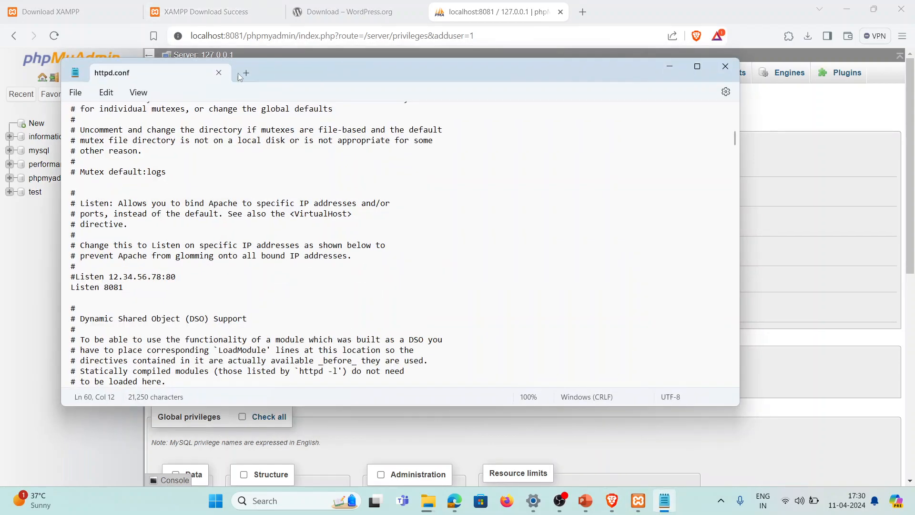
key("ctrl+n")
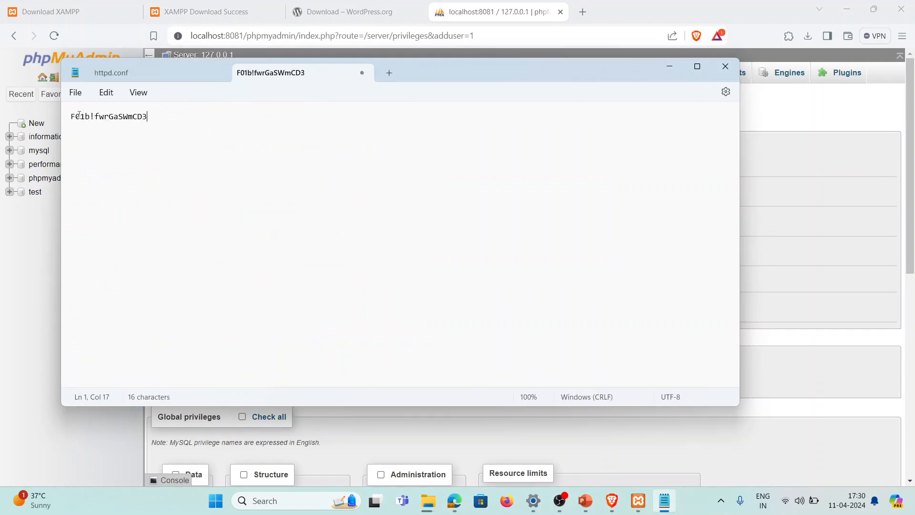
left_click_drag(68, 123, 101, 123)
left_click(101, 123)
key("Return")
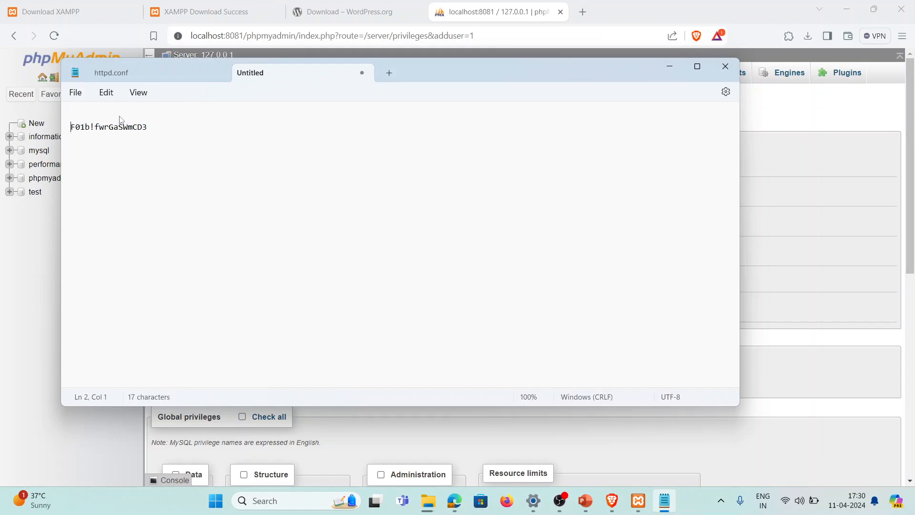
key("Up")
type("wpa")
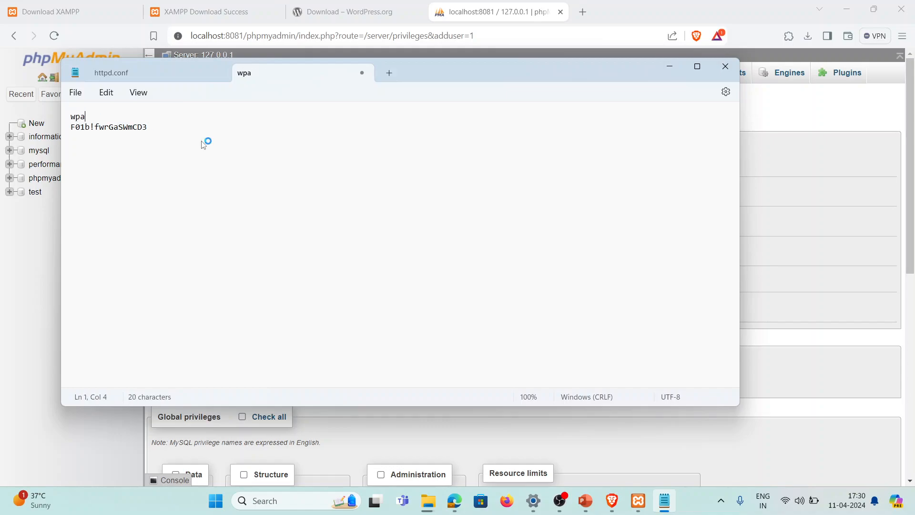
left_click(669, 67)
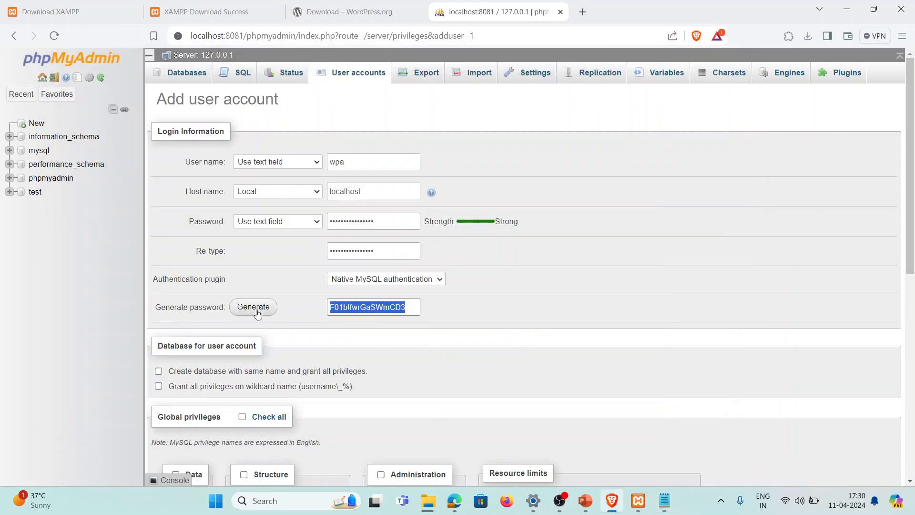
Create user wpa with a same-named database, wildcard and all global privileges, then open the wpa database
scroll(285, 292, "down", 1)
scroll(285, 292, "down", 1)
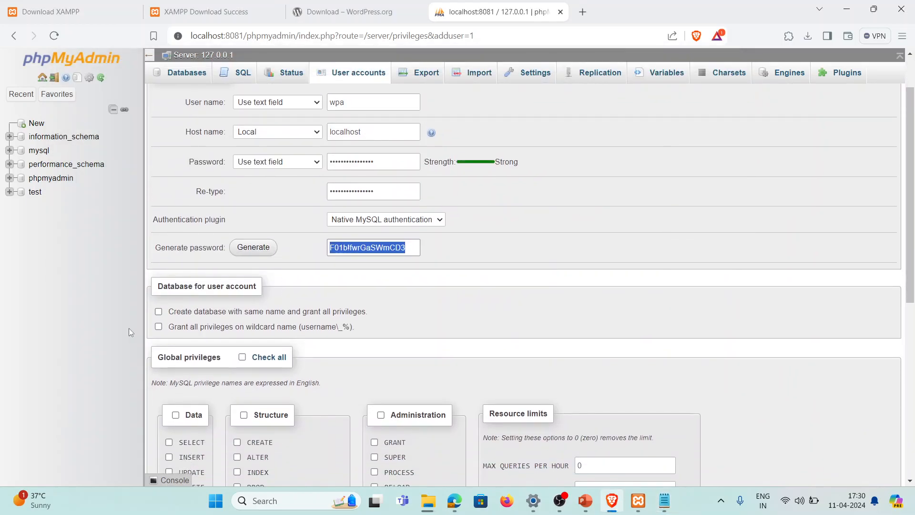
left_click(195, 316)
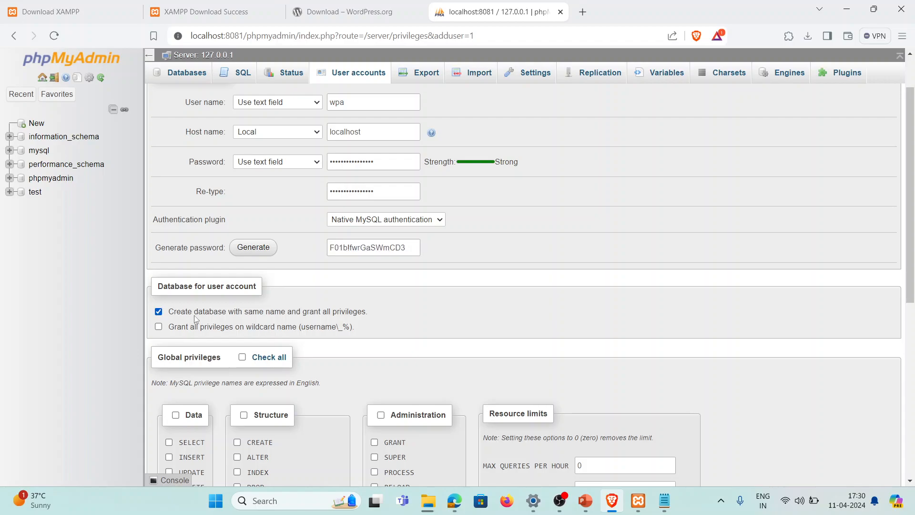
left_click(270, 328)
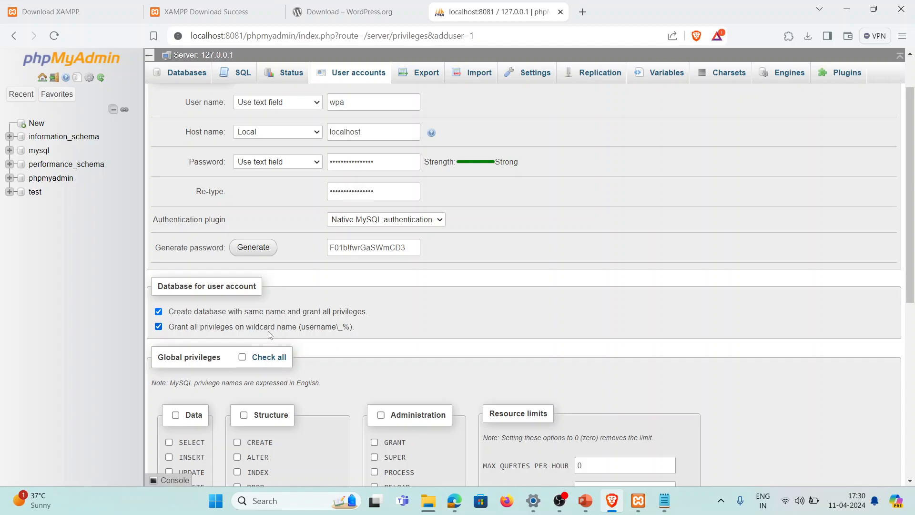
left_click(270, 358)
scroll(913, 437, "down", 7)
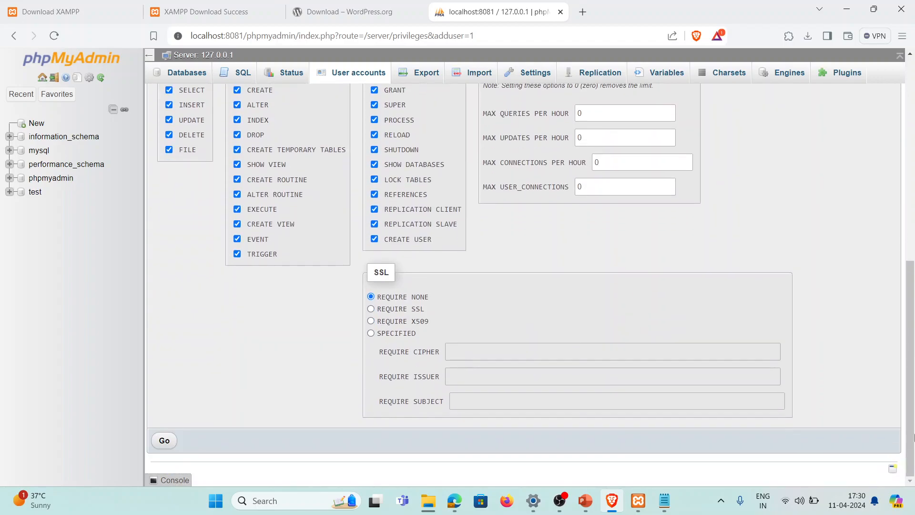
left_click(165, 441)
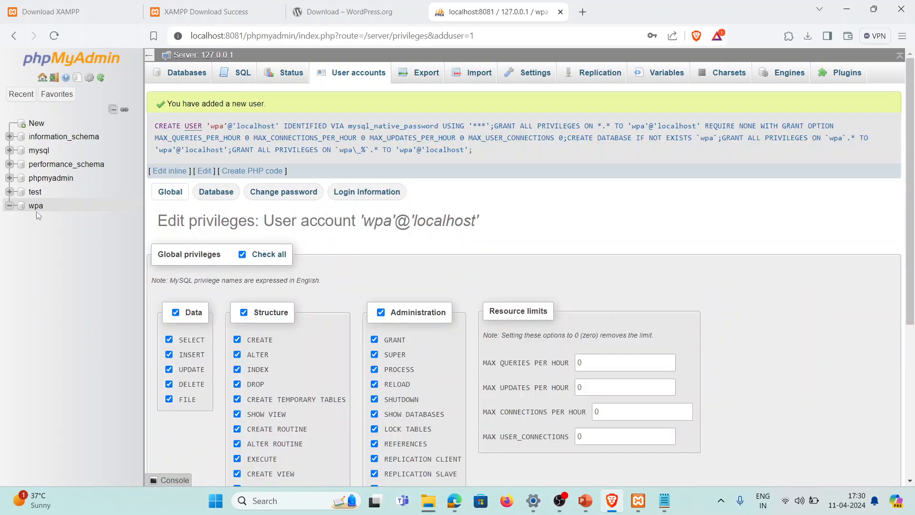
left_click(35, 206)
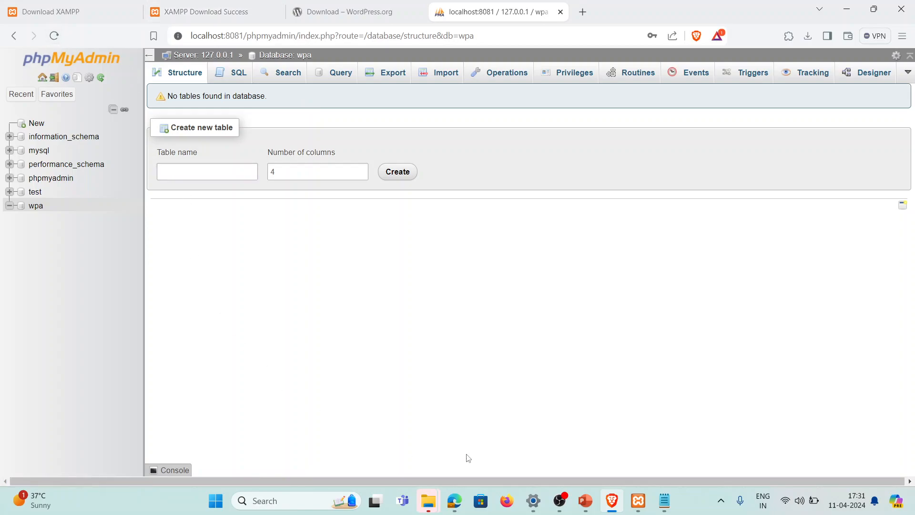
Move all files from newsite\wordpress up into the newsite folder
mouse_move(434, 504)
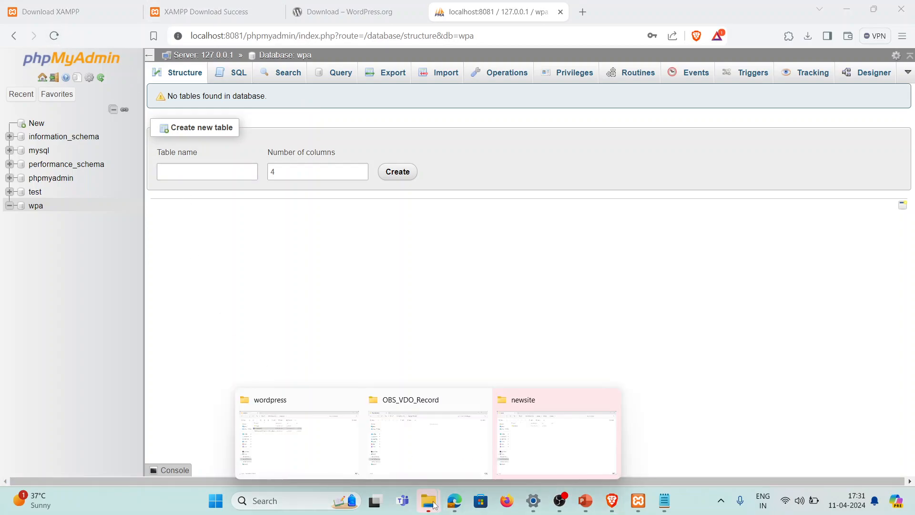
left_click(562, 444)
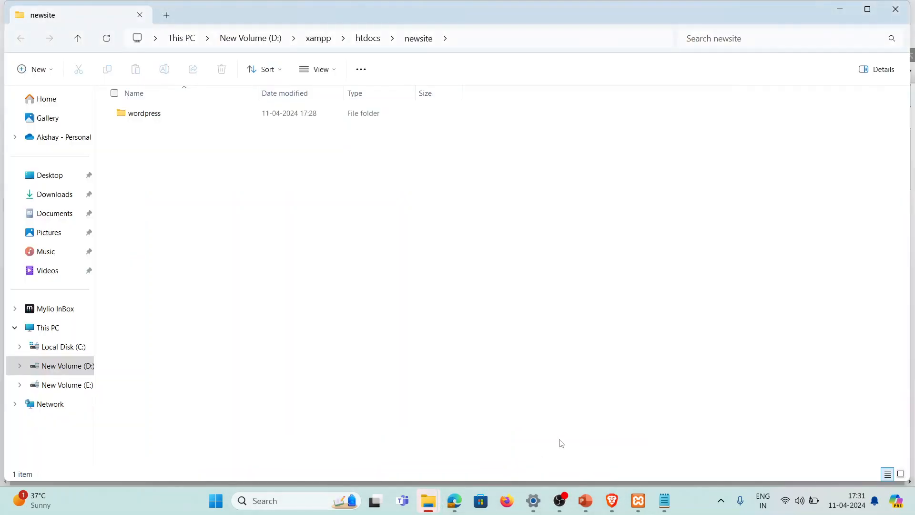
double_click(206, 123)
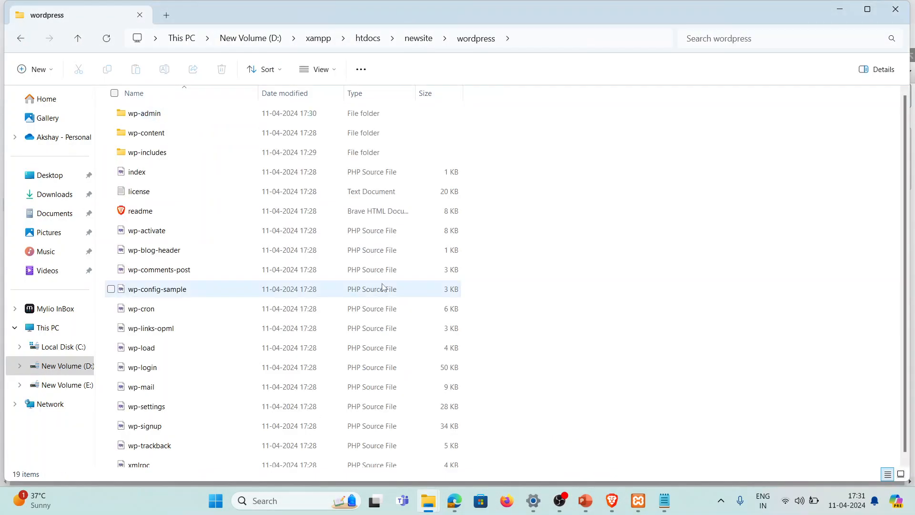
key("ctrl+a")
key("ctrl+x")
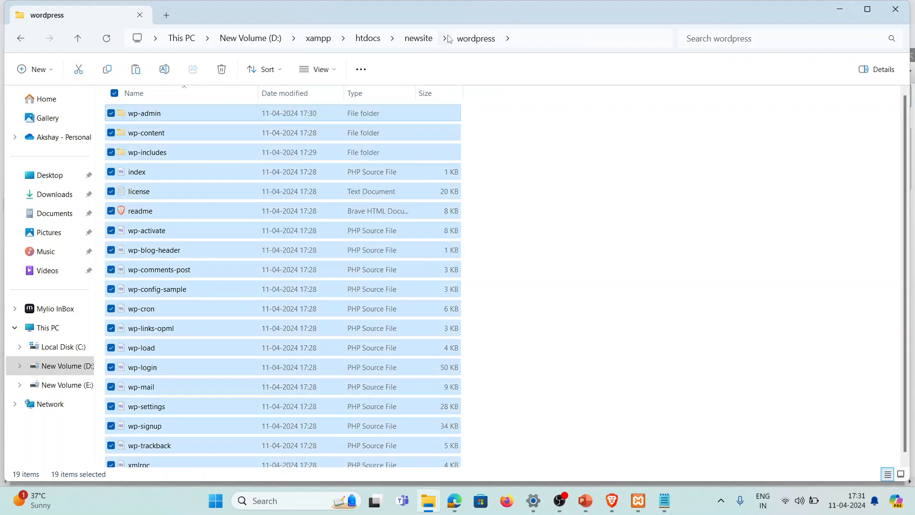
left_click(423, 38)
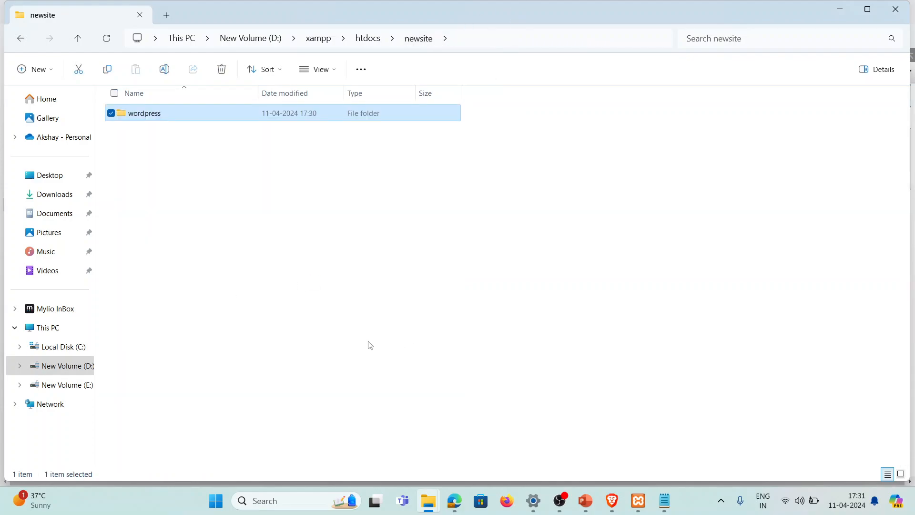
key("ctrl+v")
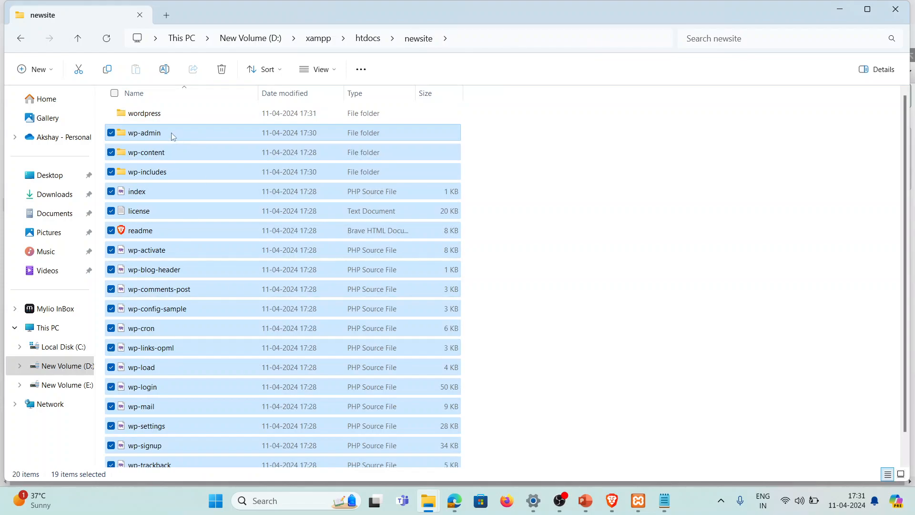
Permanently delete the emptied wordpress folder
left_click(175, 118)
key("shift+Delete")
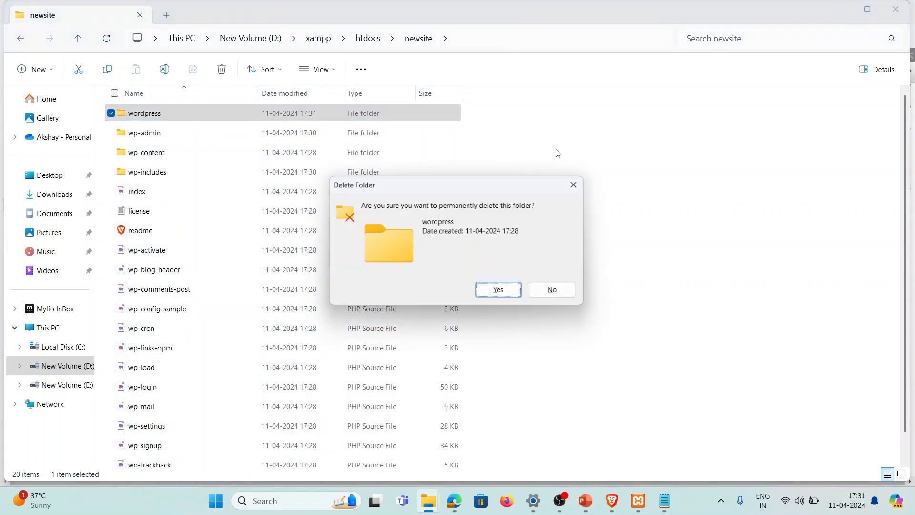
key("Return")
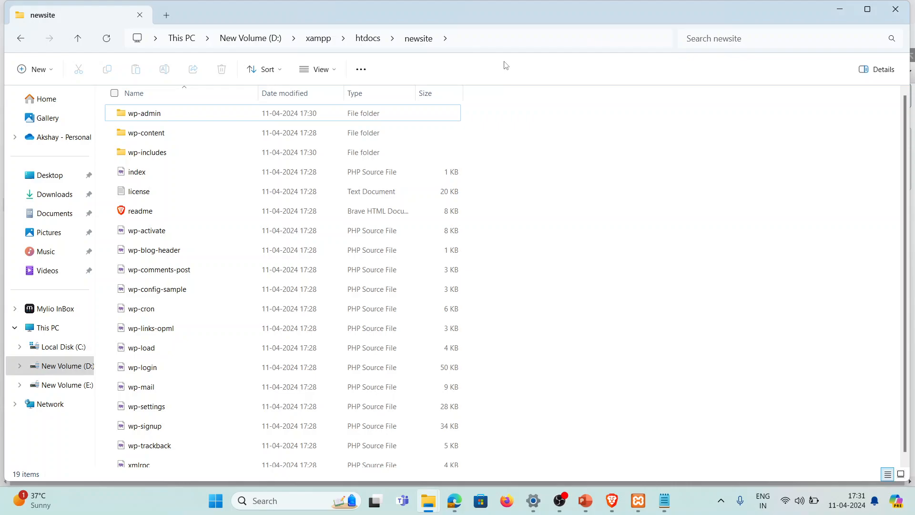
In a new Brave tab, enter localhost:8081/newsite without the suggested login-page ending
left_click(620, 504)
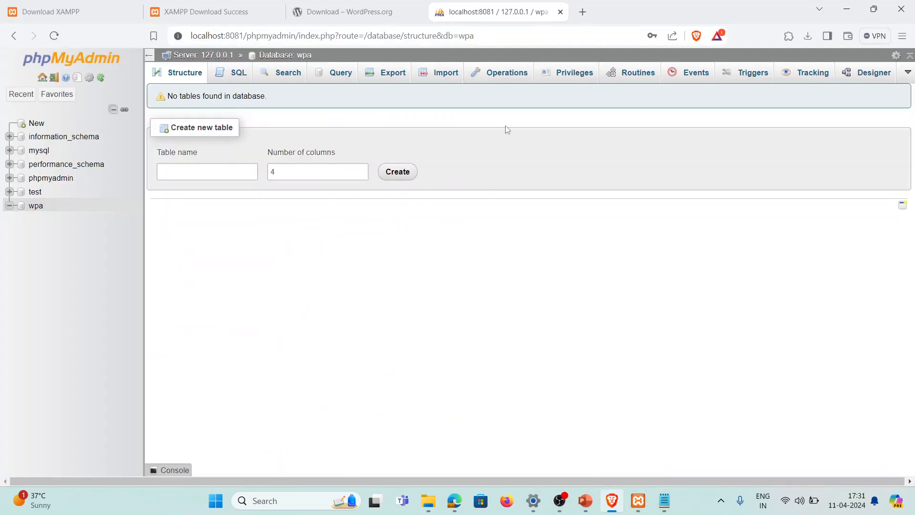
left_click(587, 13)
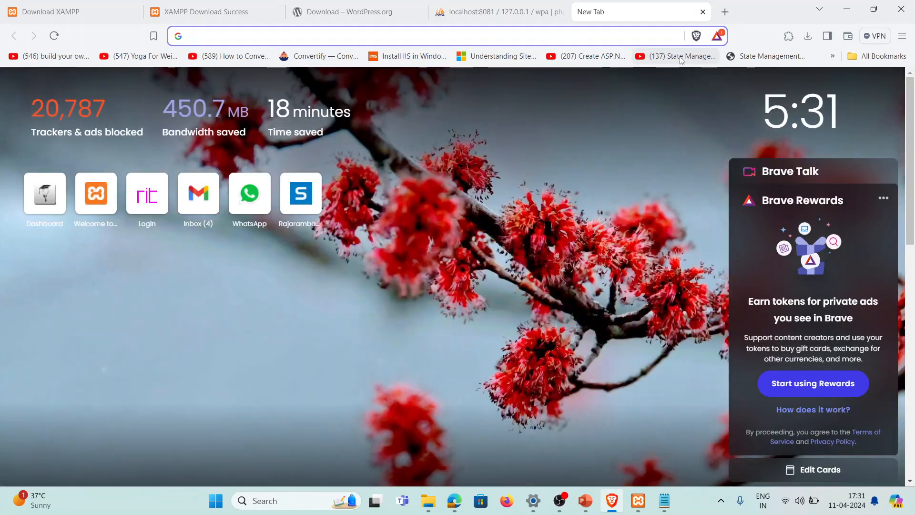
type("localh")
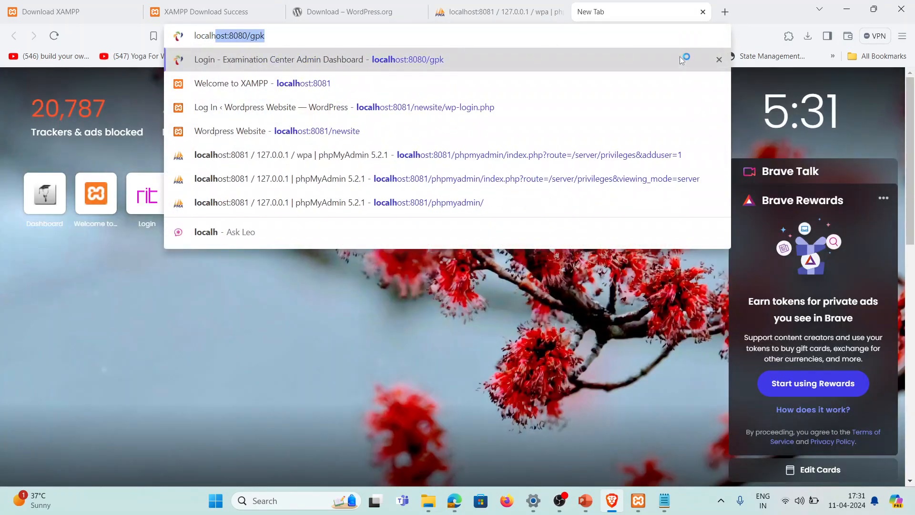
type("ost:8")
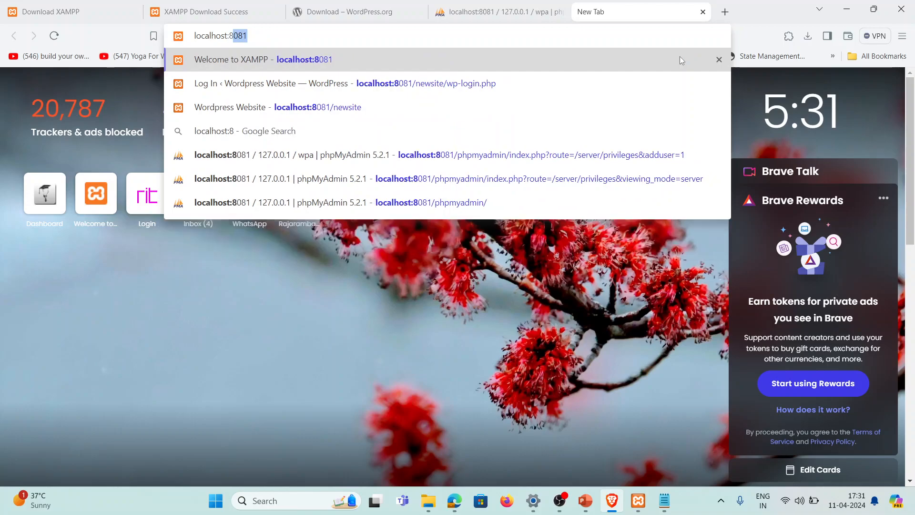
type("0")
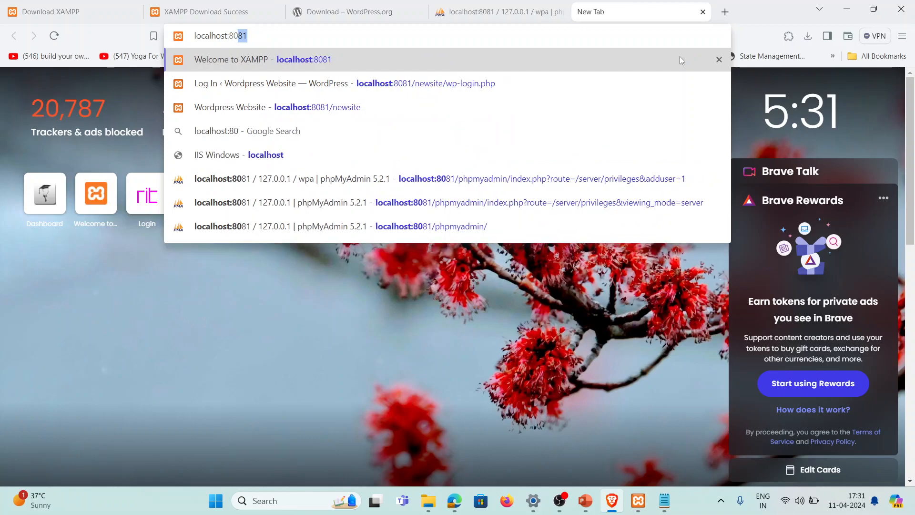
type("81/")
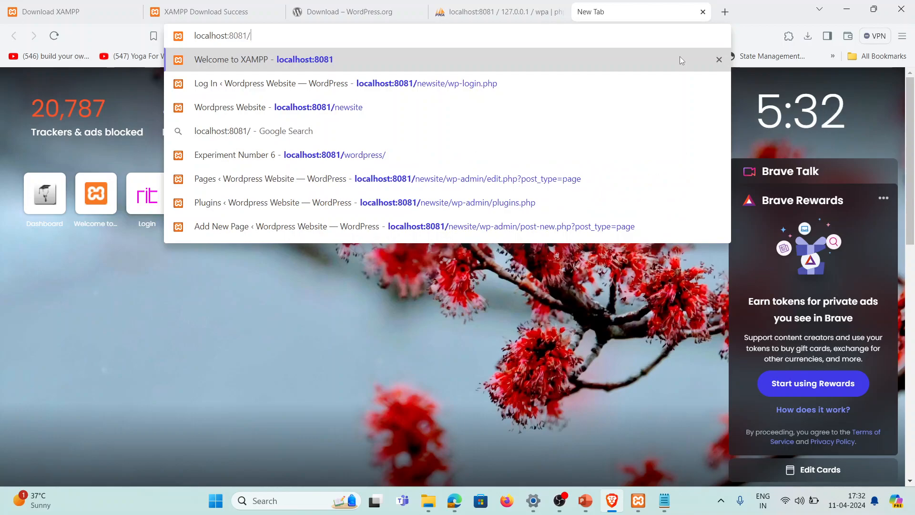
type("new")
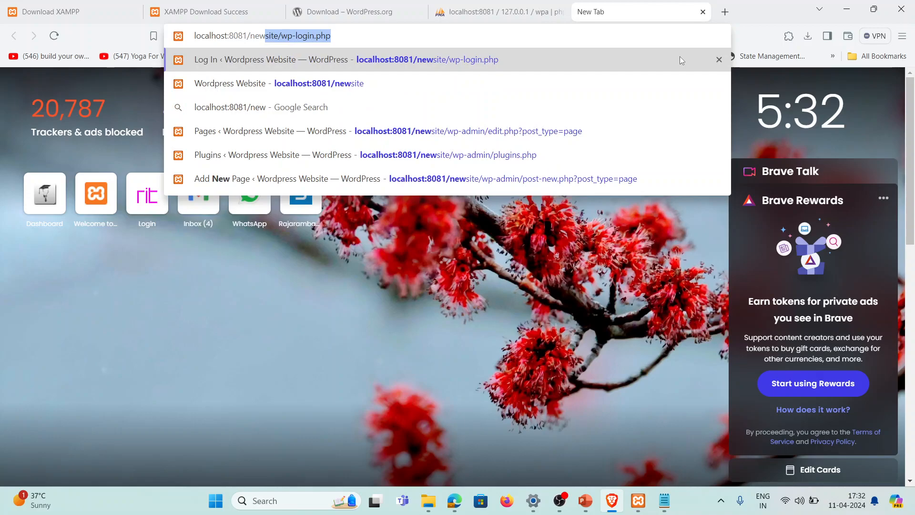
type("site")
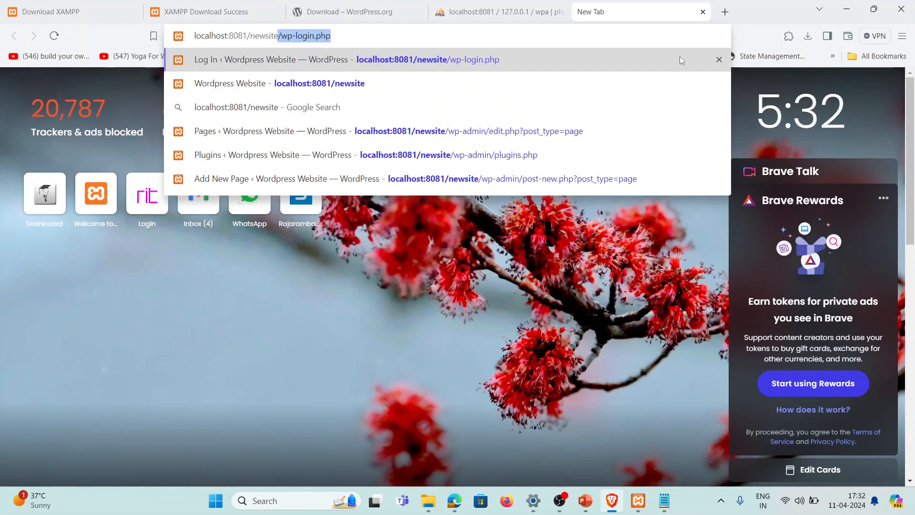
key("BackSpace")
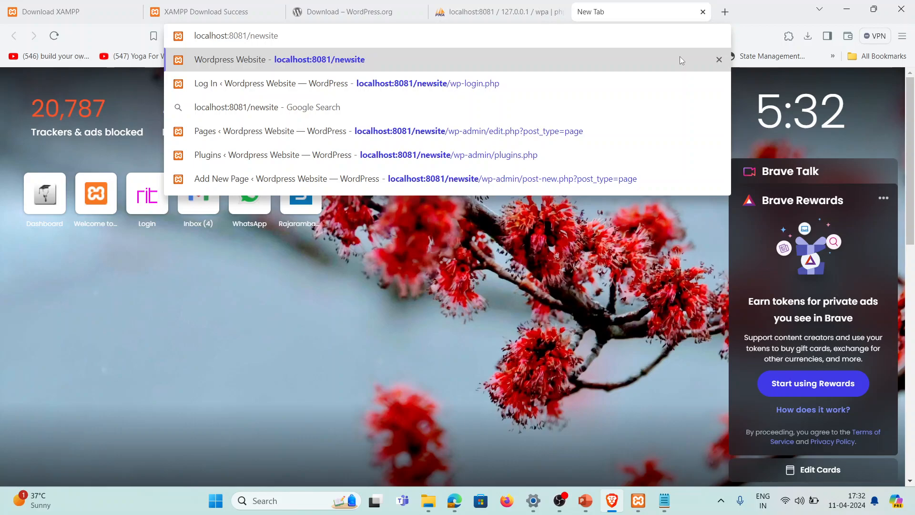
Load localhost:8081/newsite, dismiss translation, zoom in, and continue in English (United States)
key("Return")
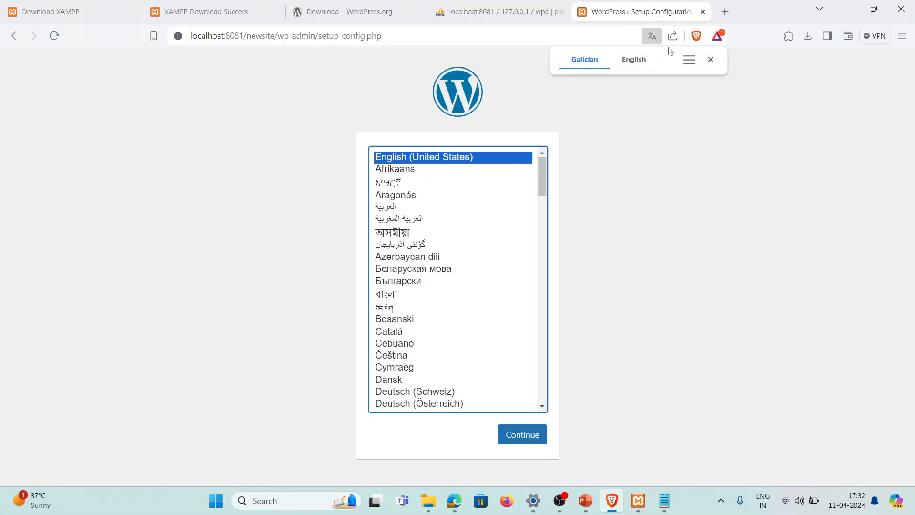
left_click(710, 60)
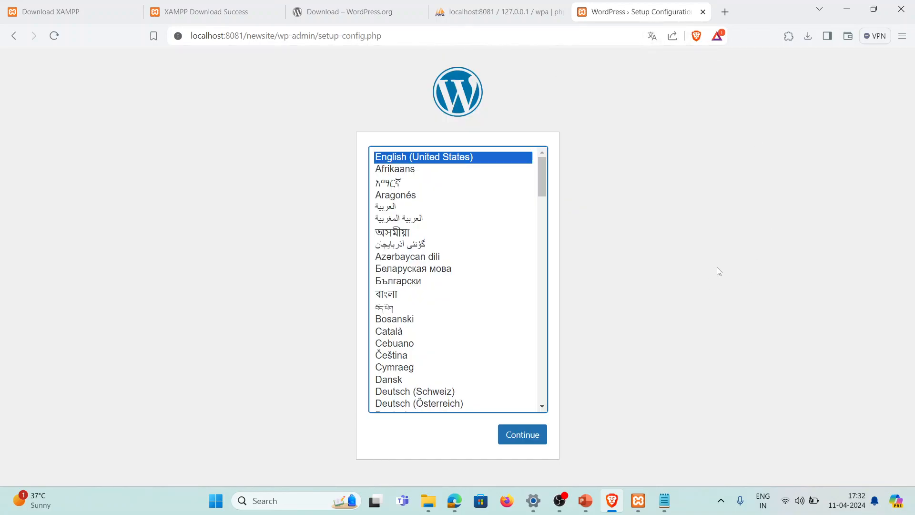
key("ctrl+plus")
key("ctrl+plus")
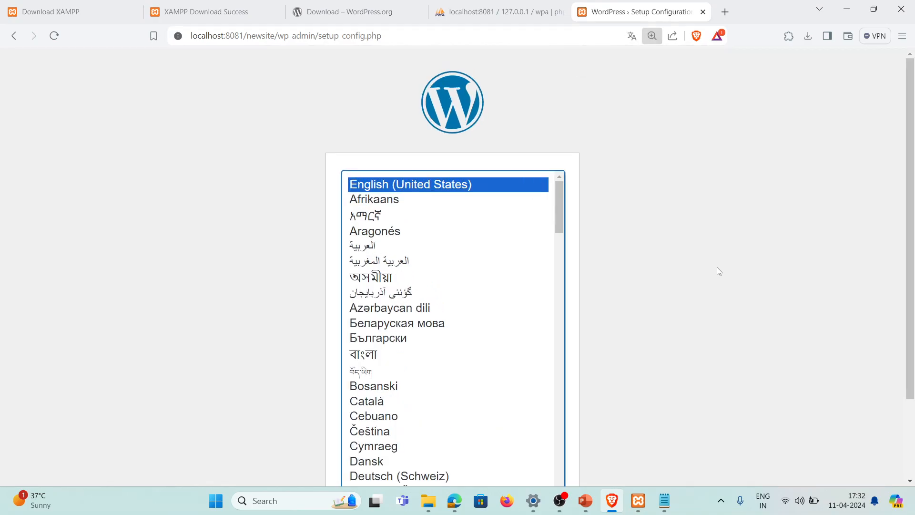
key("ctrl+plus")
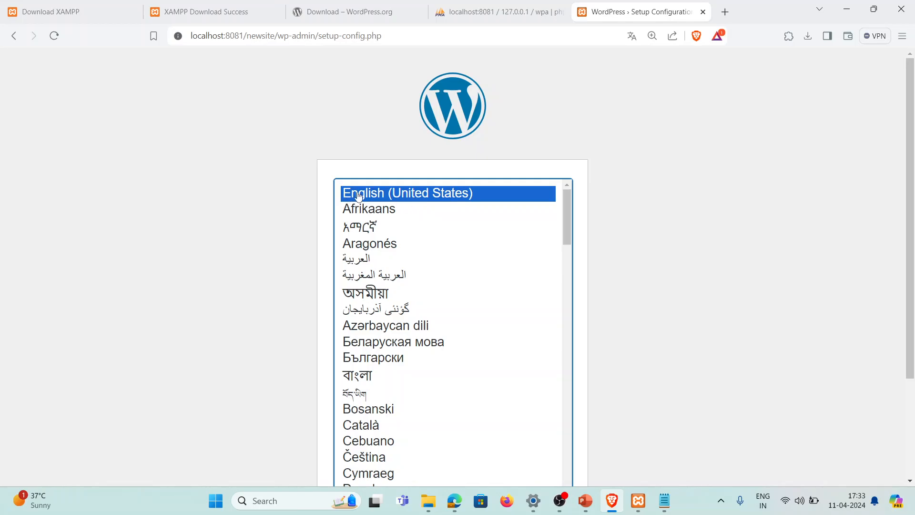
scroll(766, 286, "down", 3)
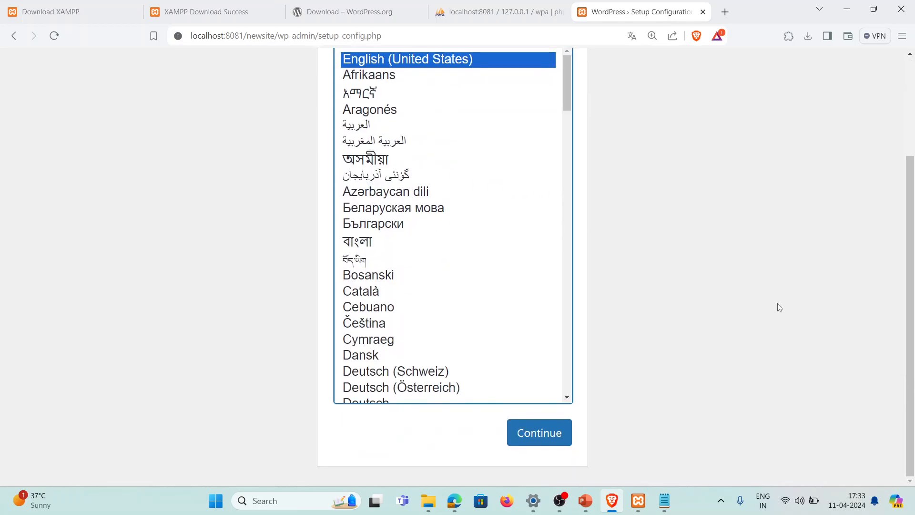
left_click(564, 441)
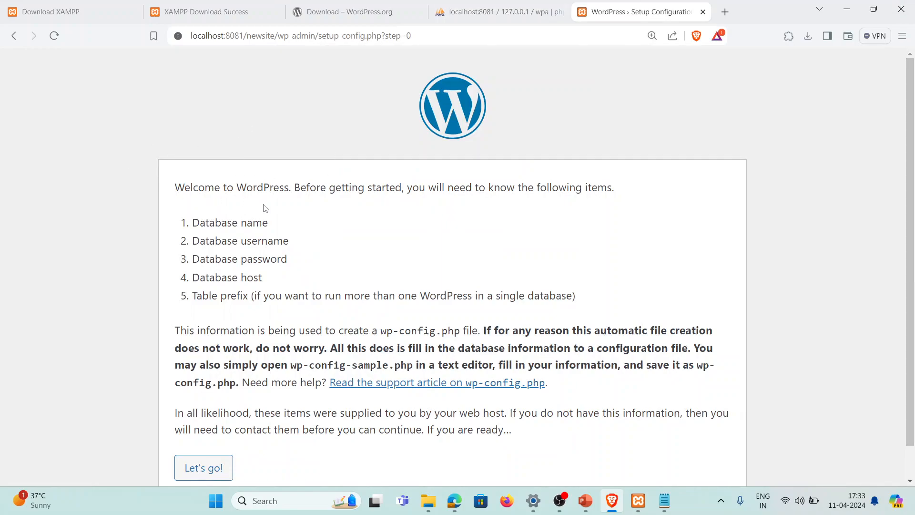
scroll(267, 210, "up", 1)
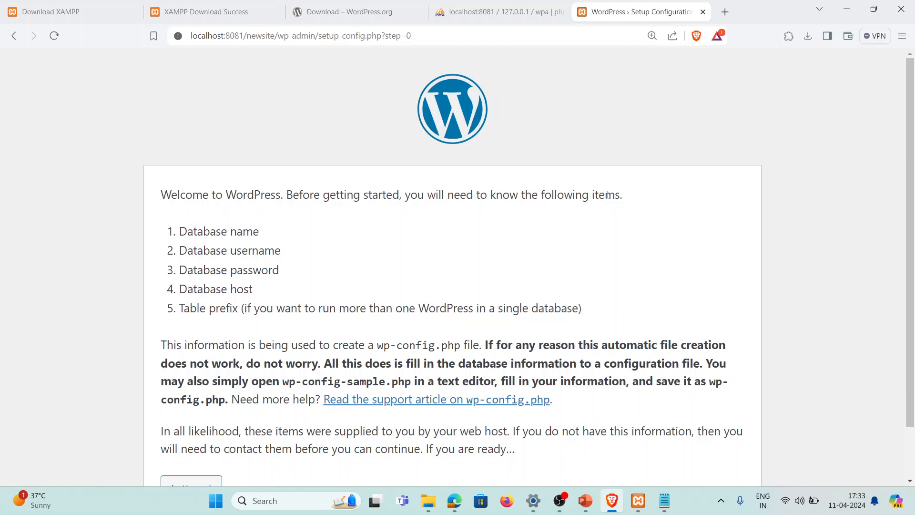
left_click_drag(228, 232, 263, 232)
left_click_drag(200, 231, 276, 234)
left_click_drag(197, 250, 269, 253)
left_click_drag(194, 271, 284, 273)
left_click_drag(193, 290, 260, 294)
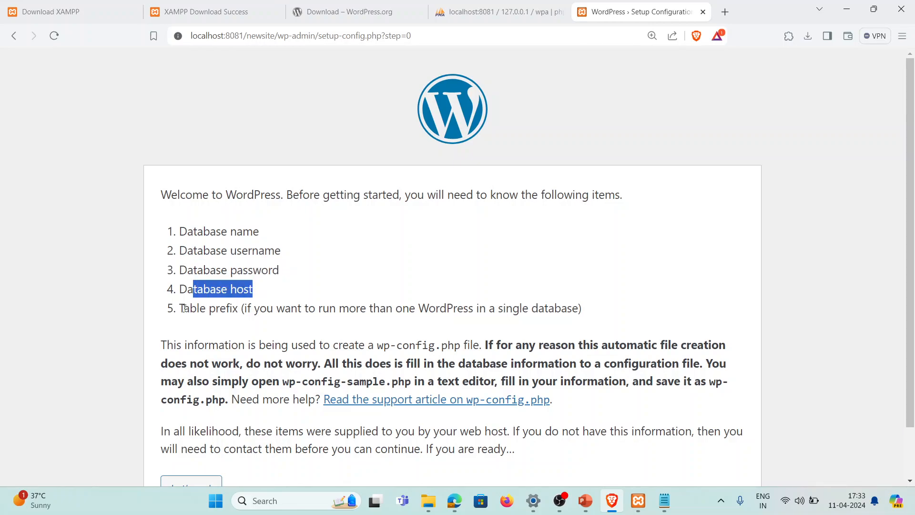
left_click_drag(184, 309, 220, 309)
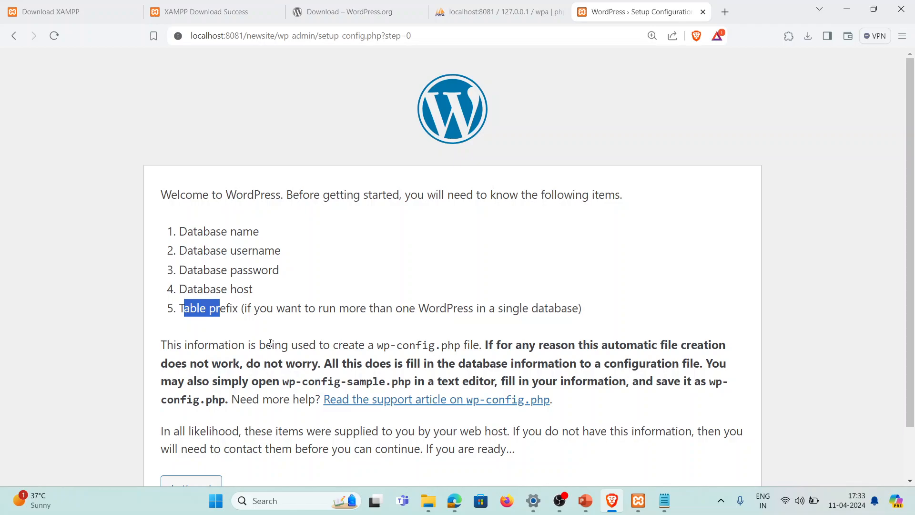
scroll(139, 333, "down", 1)
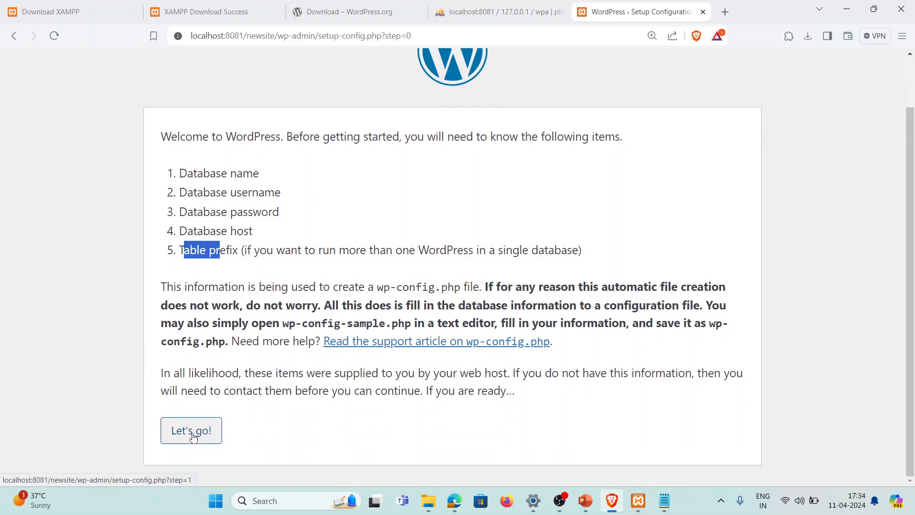
left_click_drag(210, 174, 276, 231)
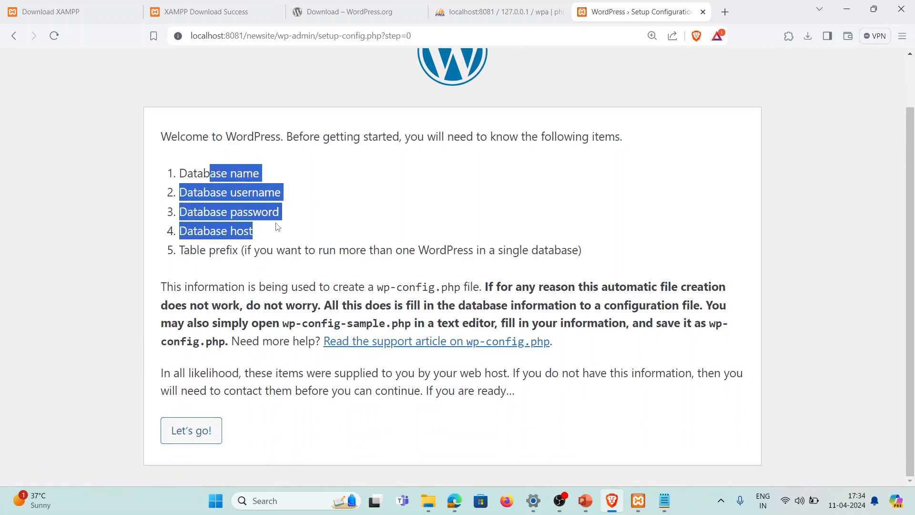
Start the database form, enter wpa as Database Name, and copy the saved password from Notepad
left_click(205, 439)
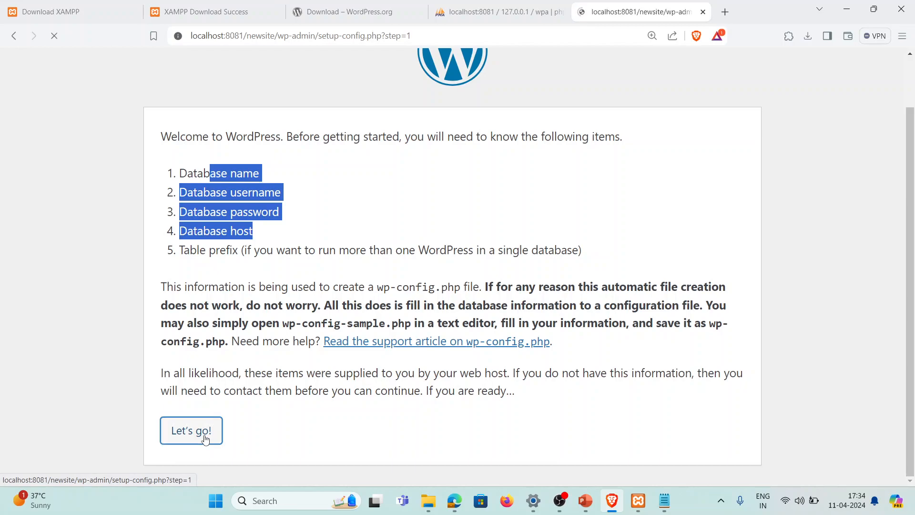
left_click(341, 232)
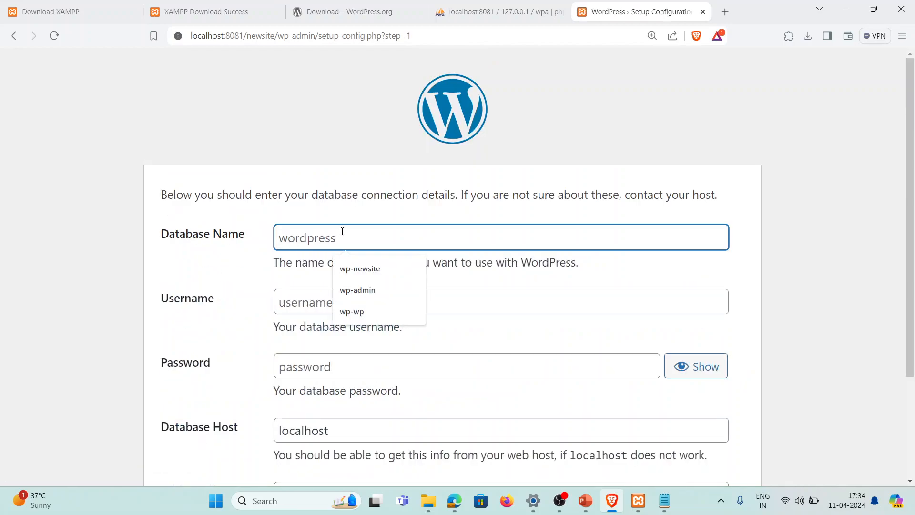
type("wpa")
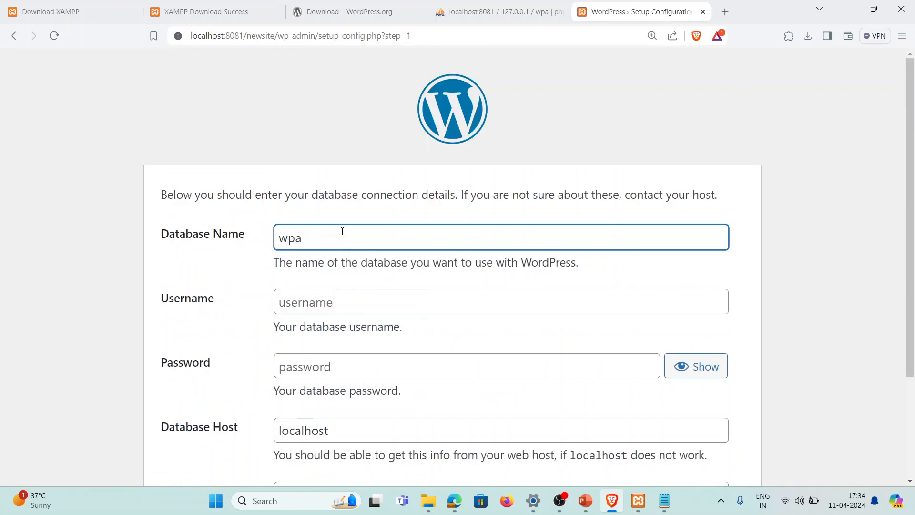
left_click(665, 501)
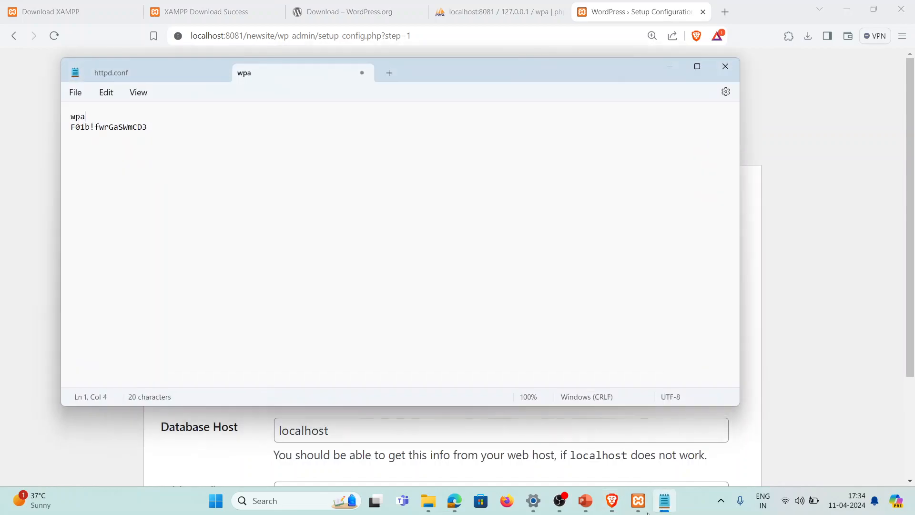
triple_click(123, 127)
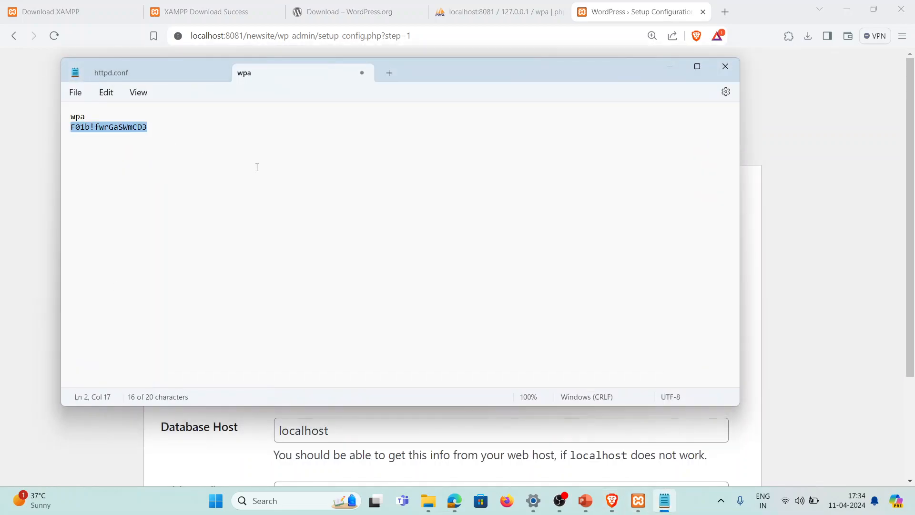
left_click(663, 71)
Enter wpa as the database username and paste the database password
left_click(323, 302)
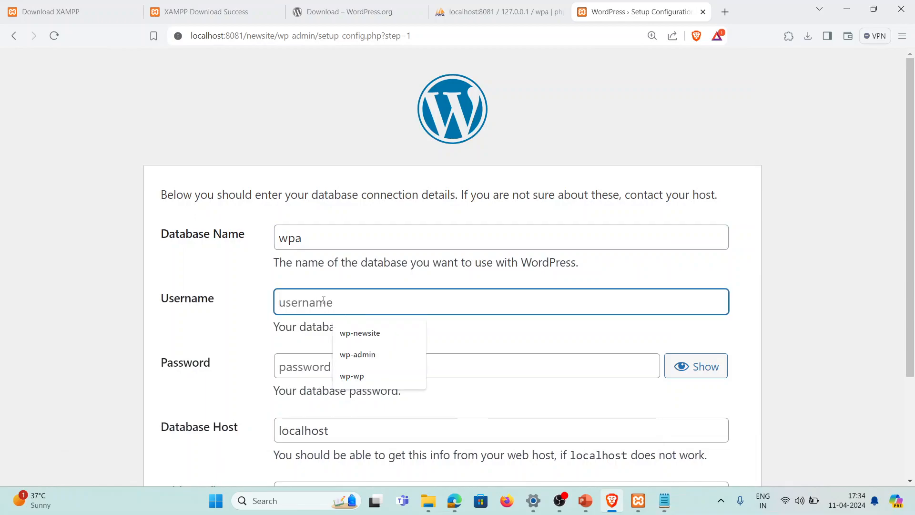
type("u")
key("BackSpace")
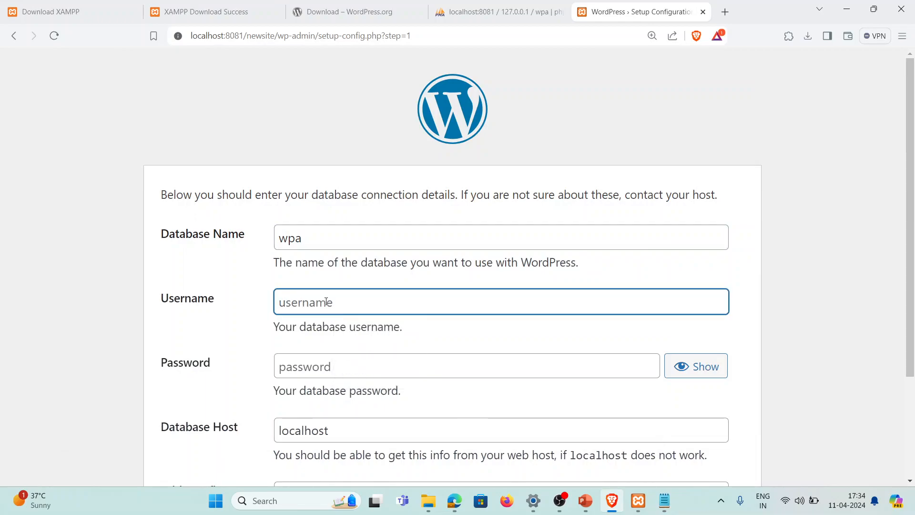
type("wpa")
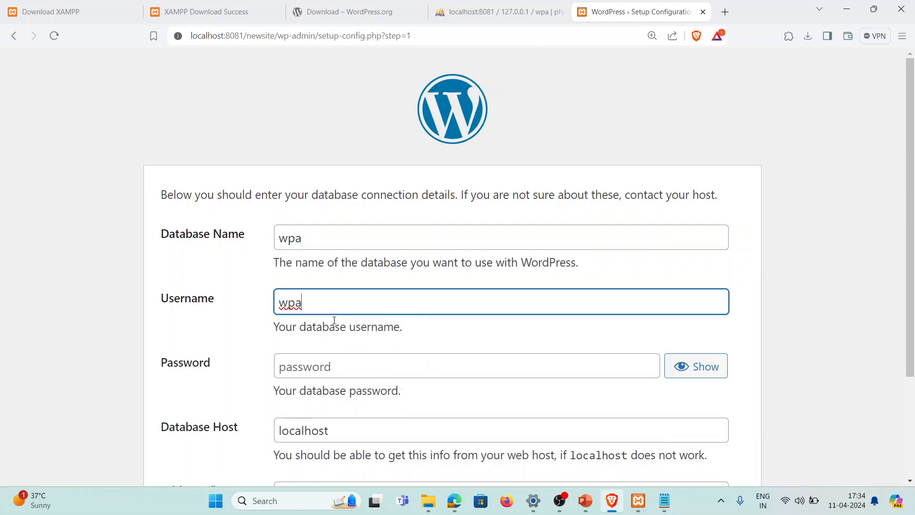
left_click(339, 370)
key("ctrl+v")
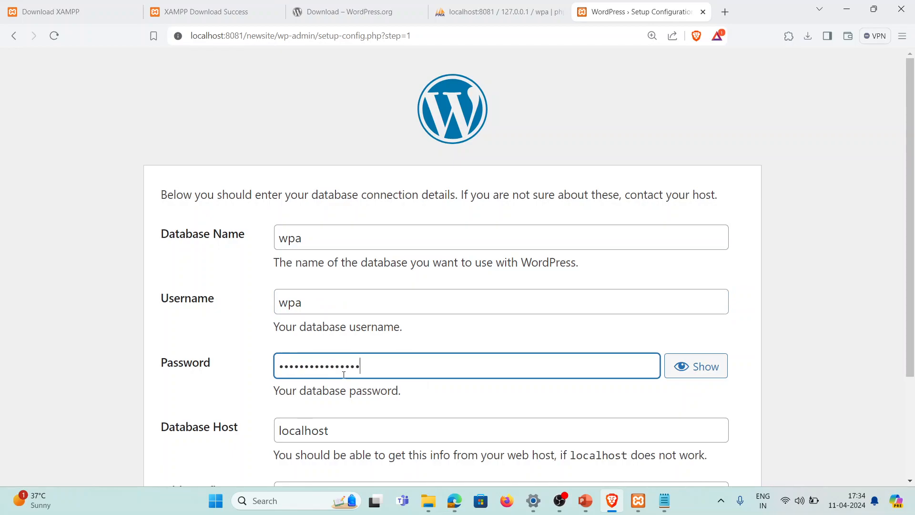
Verify the password, keep localhost and the wp_ table prefix, and submit the details
scroll(732, 341, "down", 1)
left_click(709, 308)
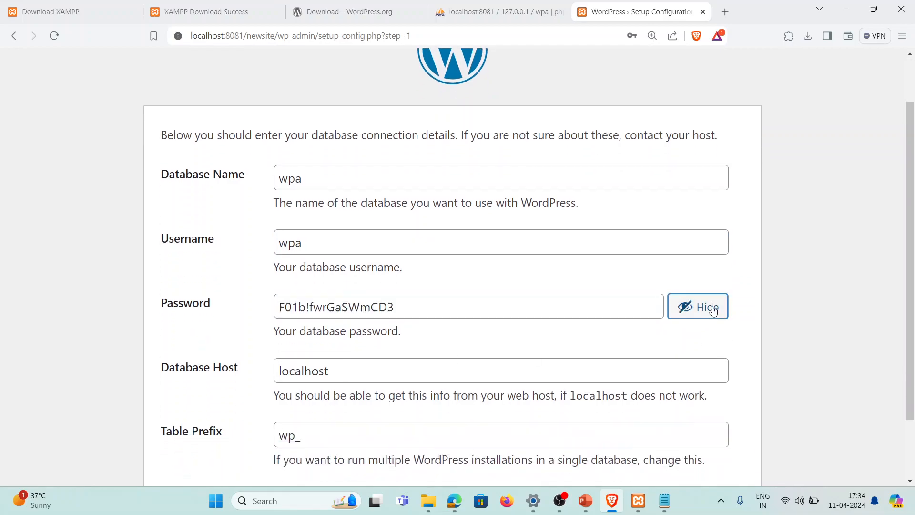
scroll(486, 326, "down", 1)
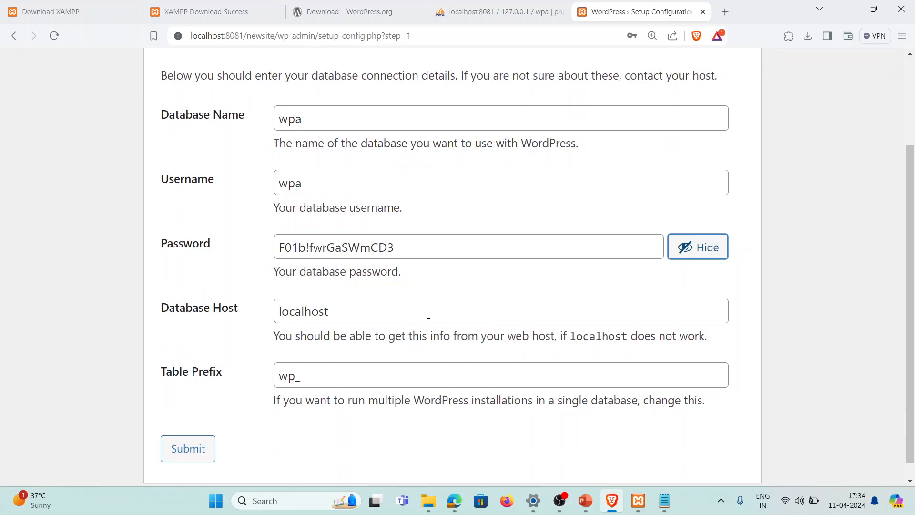
scroll(272, 327, "down", 1)
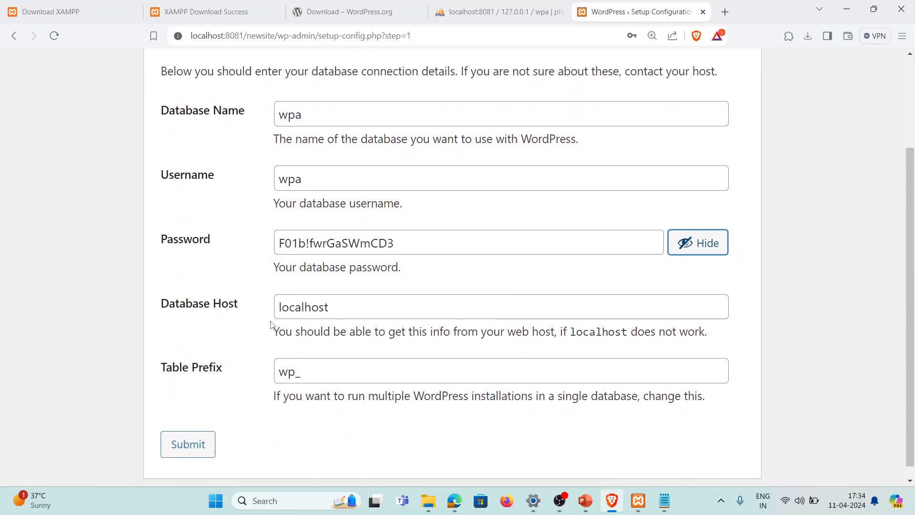
left_click(297, 364)
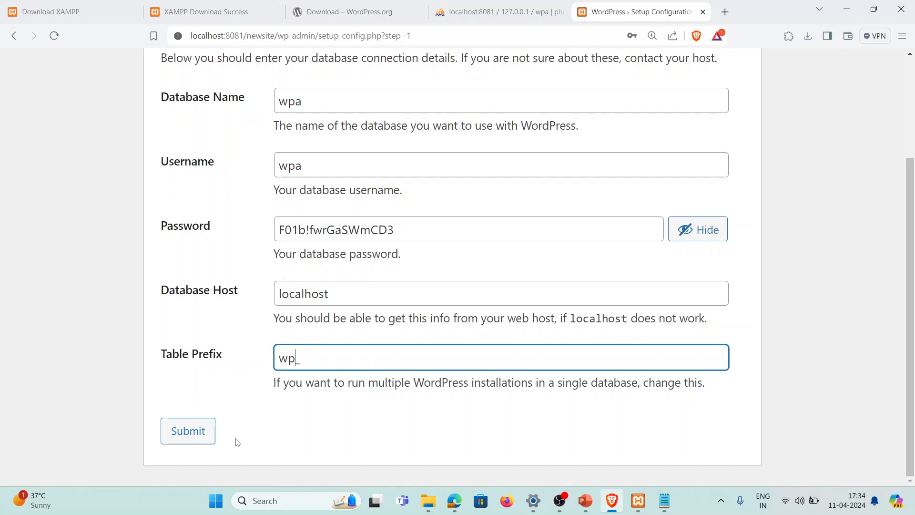
scroll(260, 292, "up", 3)
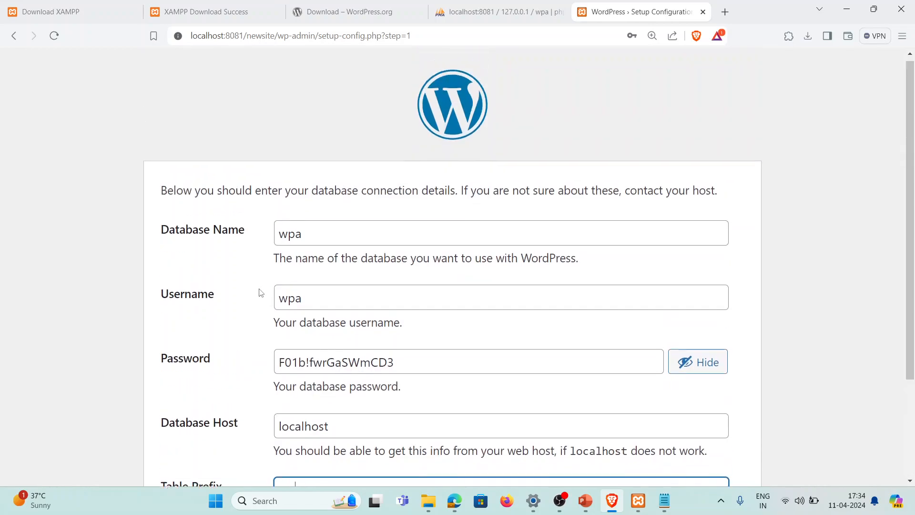
scroll(262, 286, "down", 4)
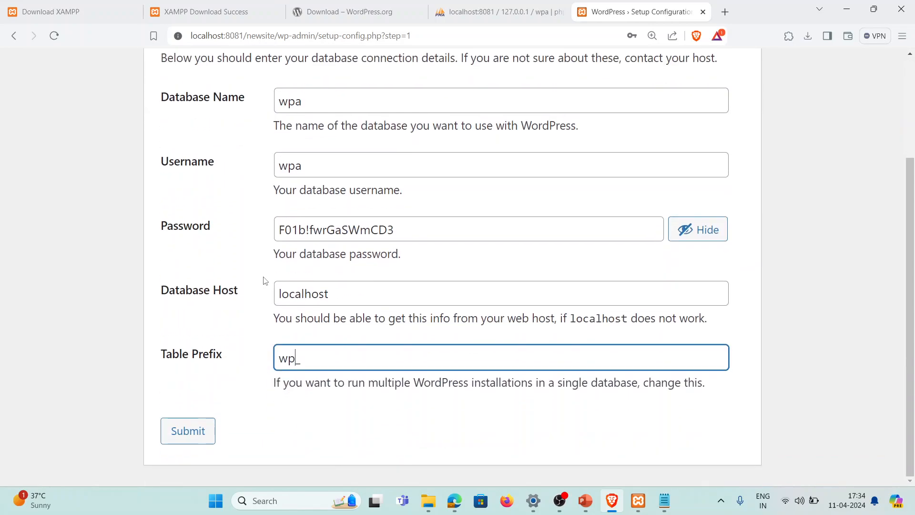
left_click(203, 432)
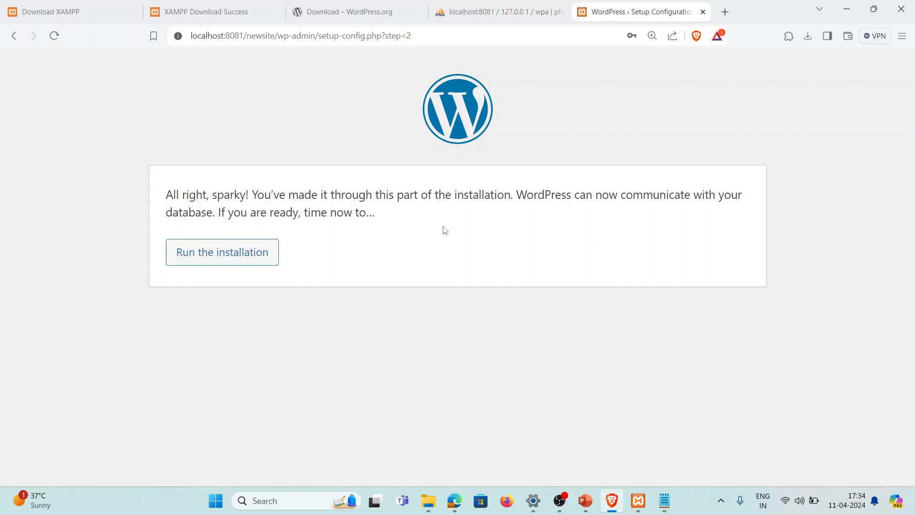
Run the installation and fill the Site Title with 'New Site'
left_click(253, 257)
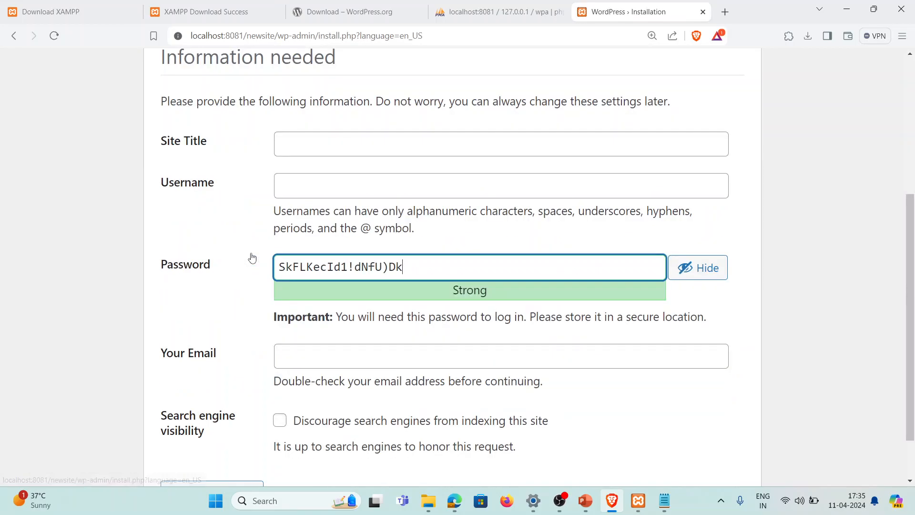
scroll(249, 257, "up", 3)
left_click(308, 268)
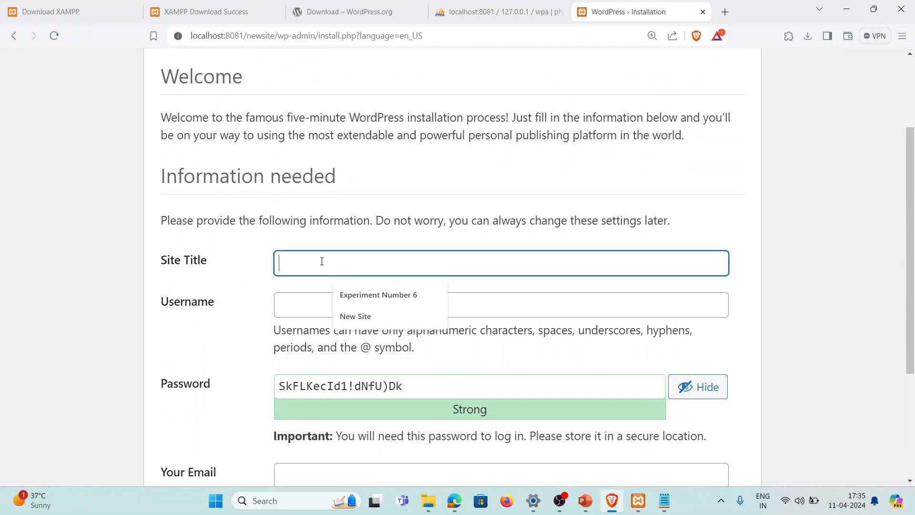
left_click(365, 317)
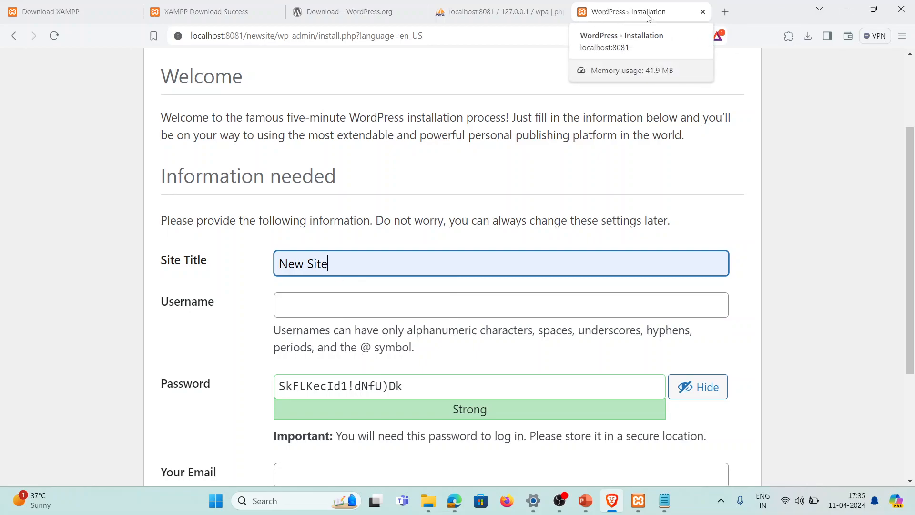
Fill in the saved admin username and select the generated admin password
left_click(368, 306)
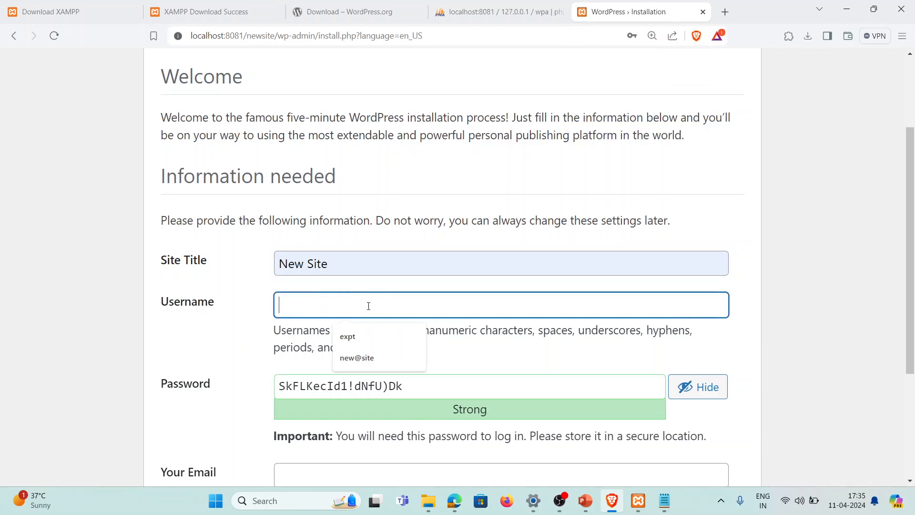
left_click(382, 353)
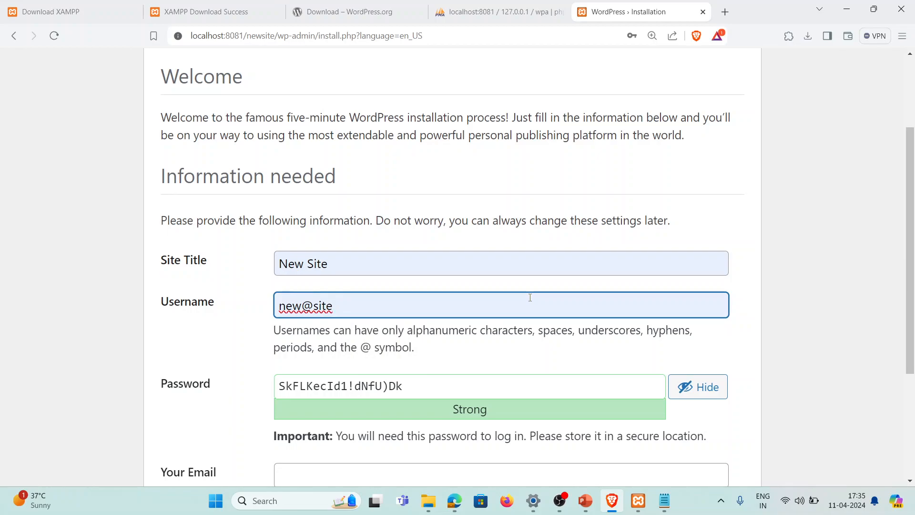
scroll(198, 327, "down", 2)
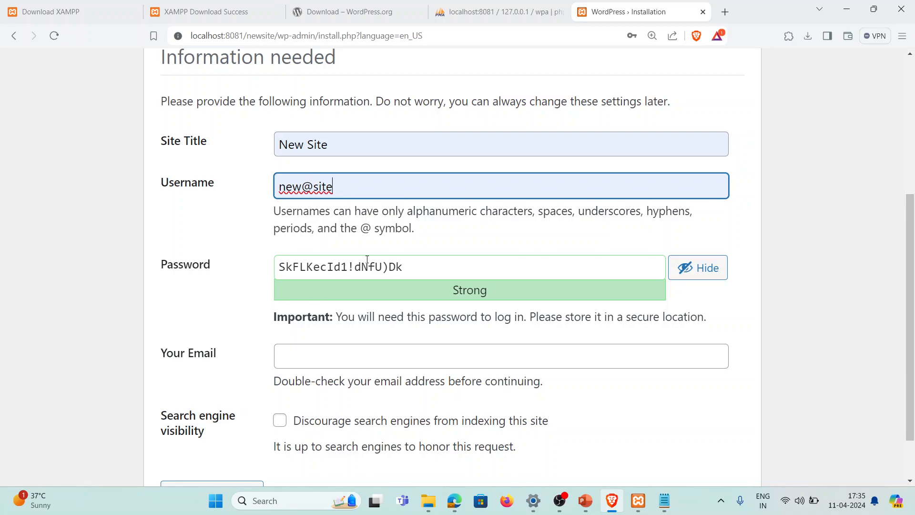
triple_click(420, 266)
key("ctrl+c")
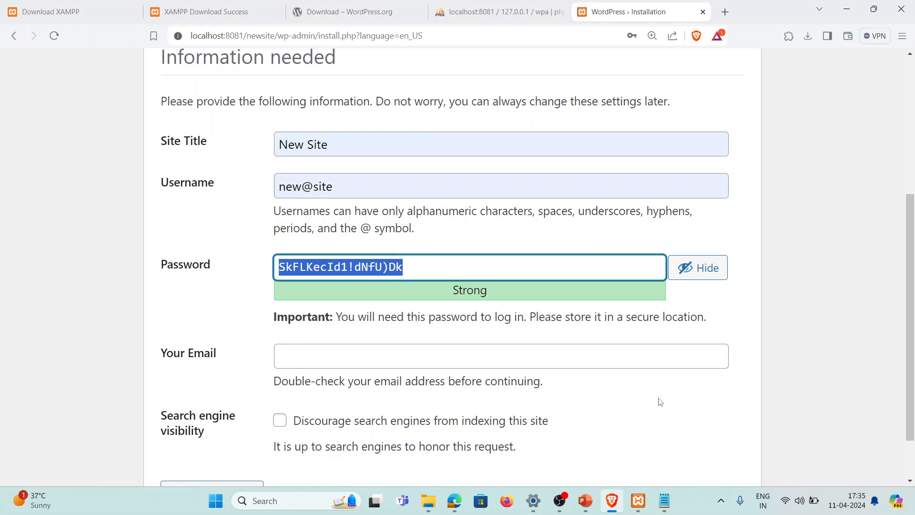
Paste the generated admin password into Notepad below the database credentials
left_click(664, 500)
left_click(234, 118)
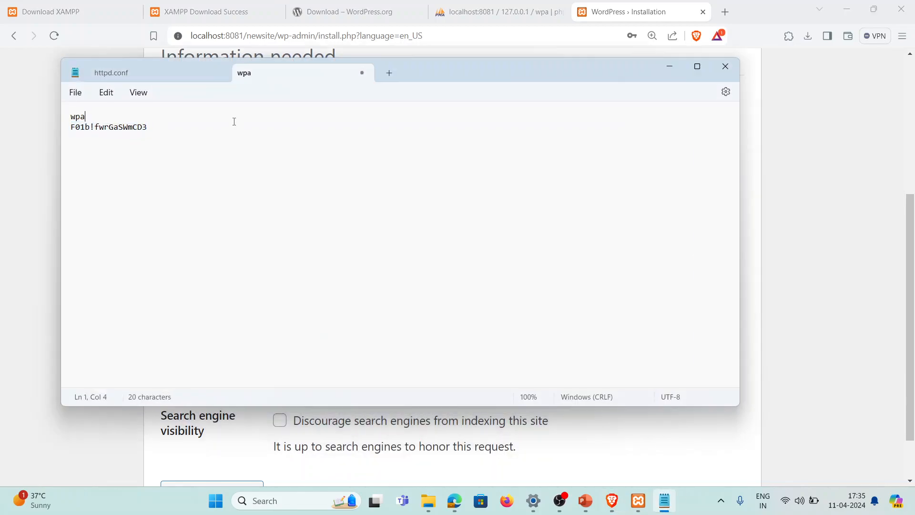
left_click(259, 137)
key("Return")
key("Return")
key("Return")
key("ctrl+v")
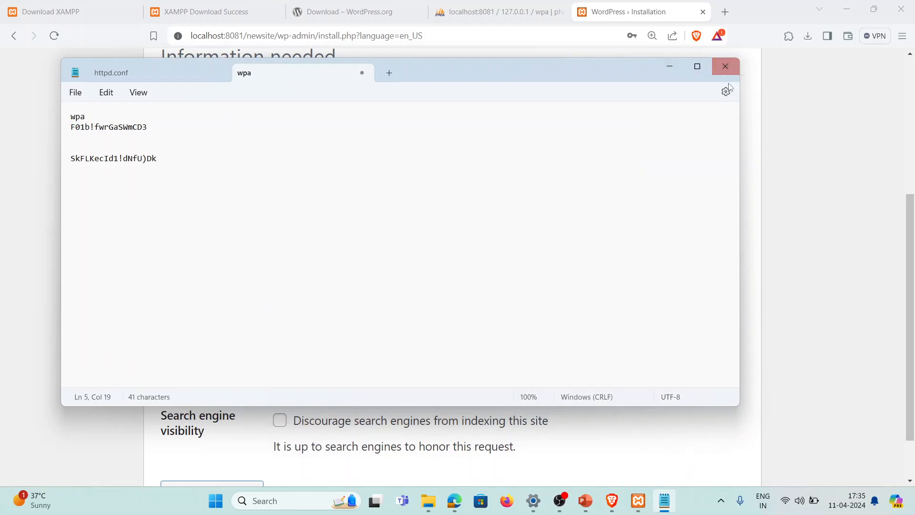
left_click(680, 71)
Copy the admin username into the notes above the password, then return to the install form
left_click_drag(362, 187, 278, 187)
key("ctrl+c")
left_click(664, 501)
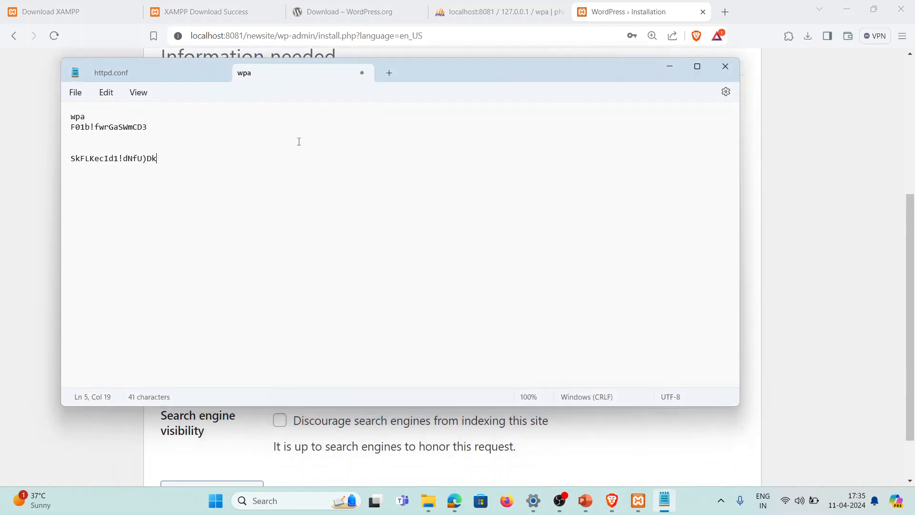
left_click(164, 147)
key("ctrl+v")
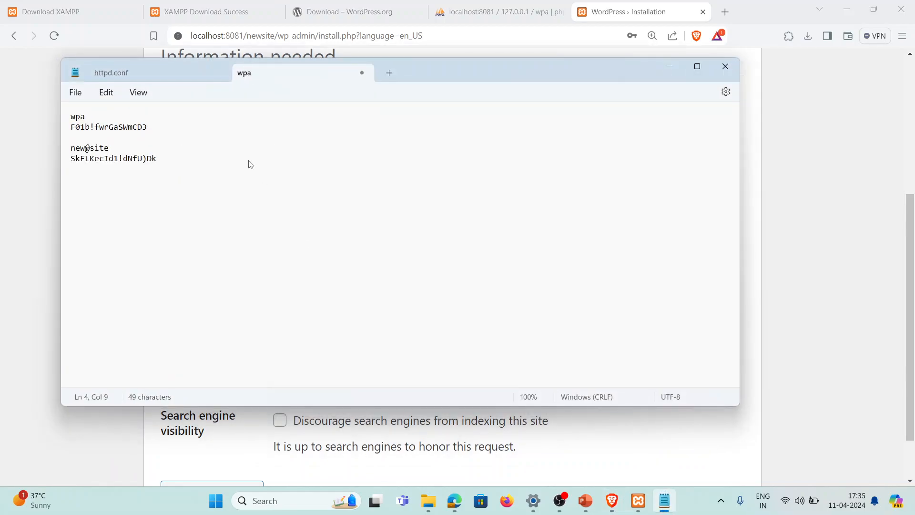
left_click(667, 72)
scroll(301, 252, "down", 2)
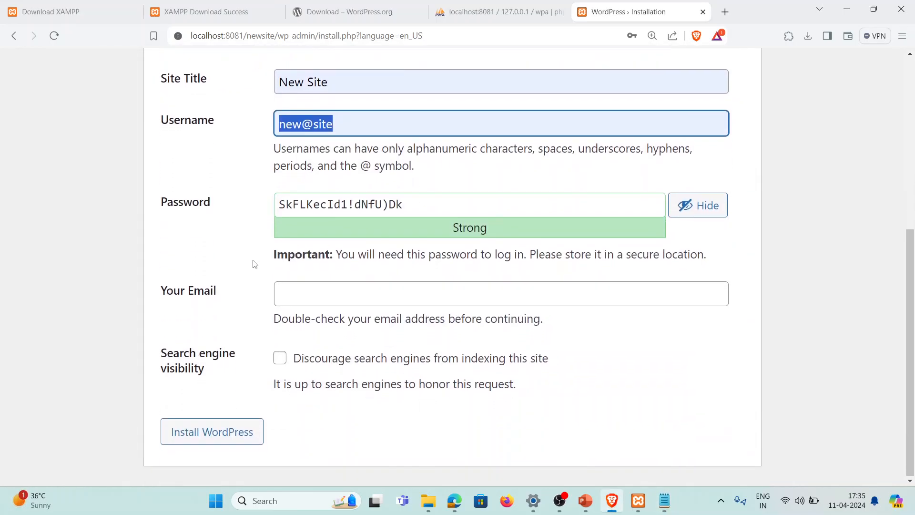
Fill the admin e-mail from a saved address, refresh wpa in phpMyAdmin, and install WordPress
left_click(315, 286)
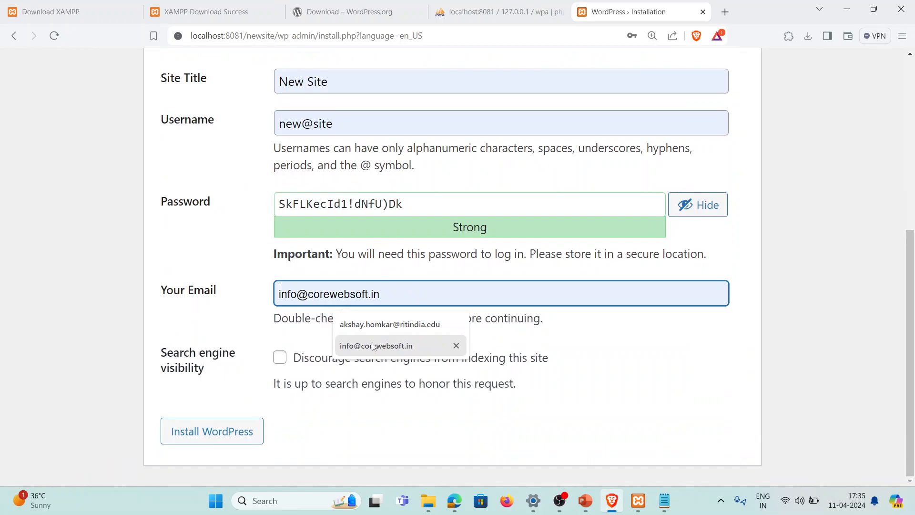
left_click(375, 346)
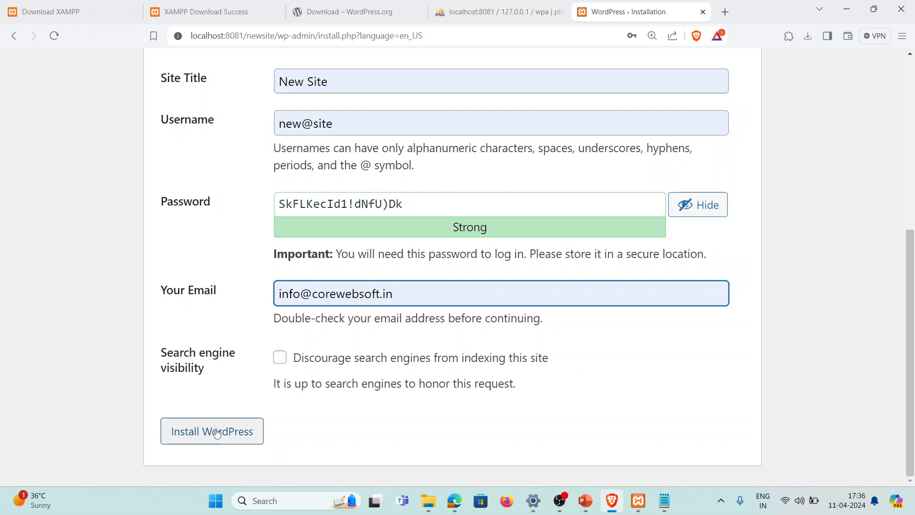
left_click(493, 5)
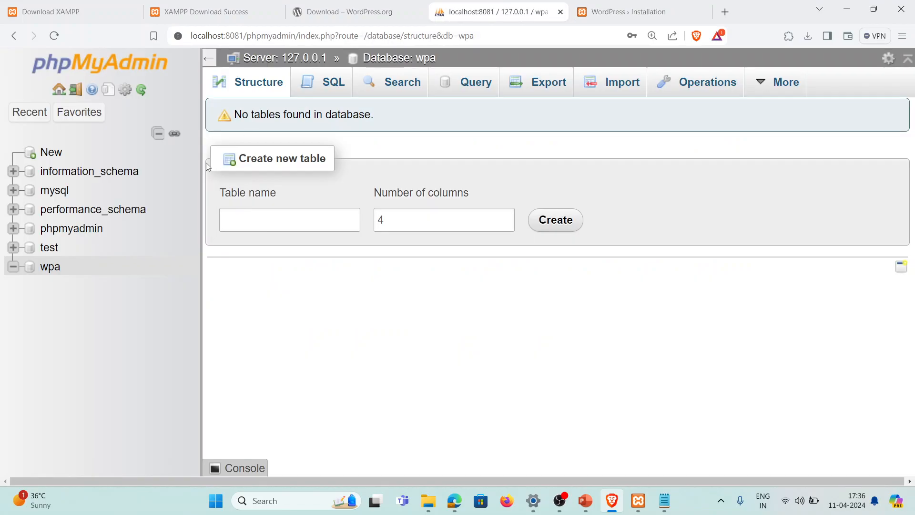
left_click(53, 269)
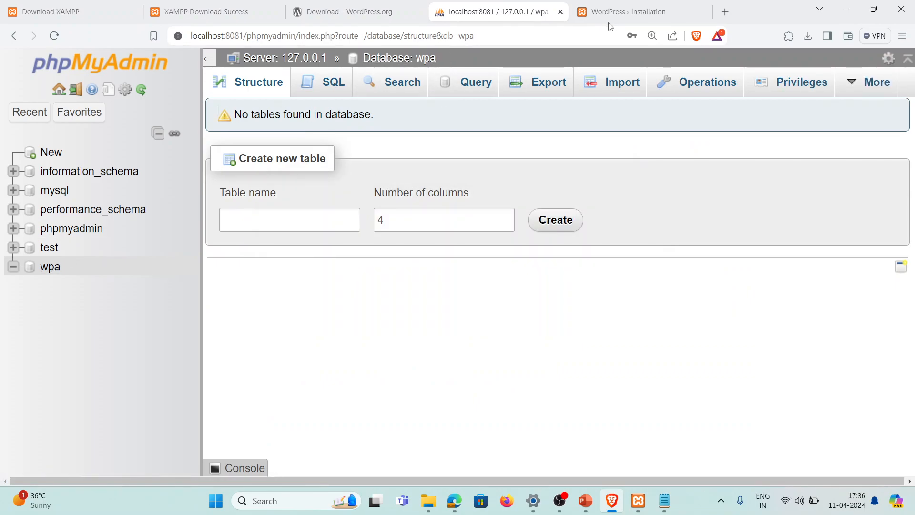
left_click(620, 12)
left_click(235, 435)
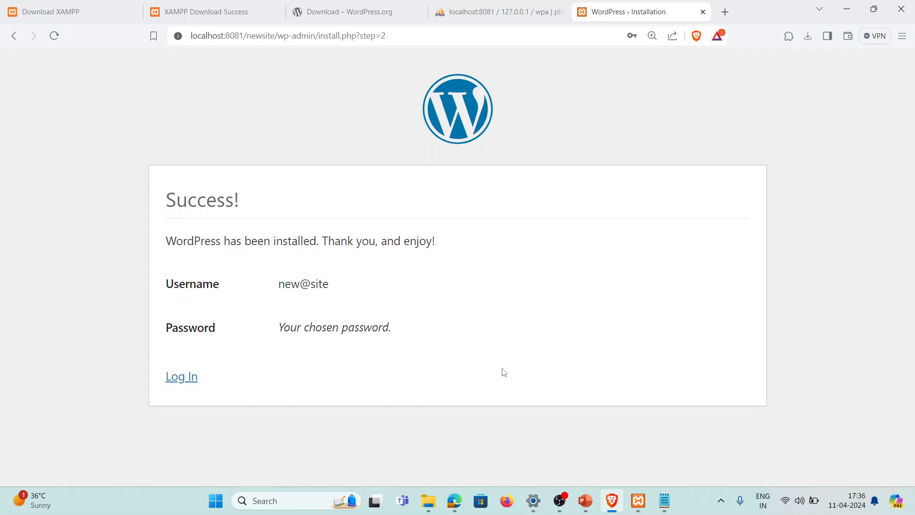
left_click(502, 15)
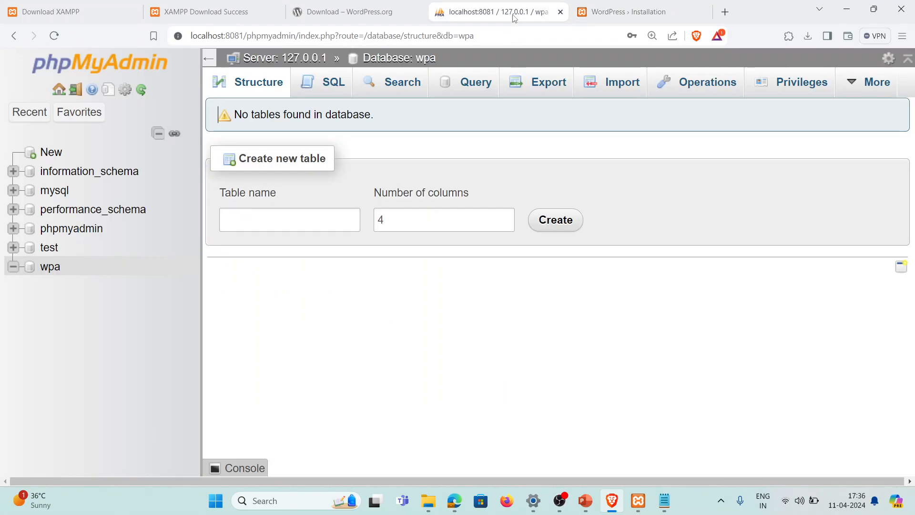
left_click(51, 267)
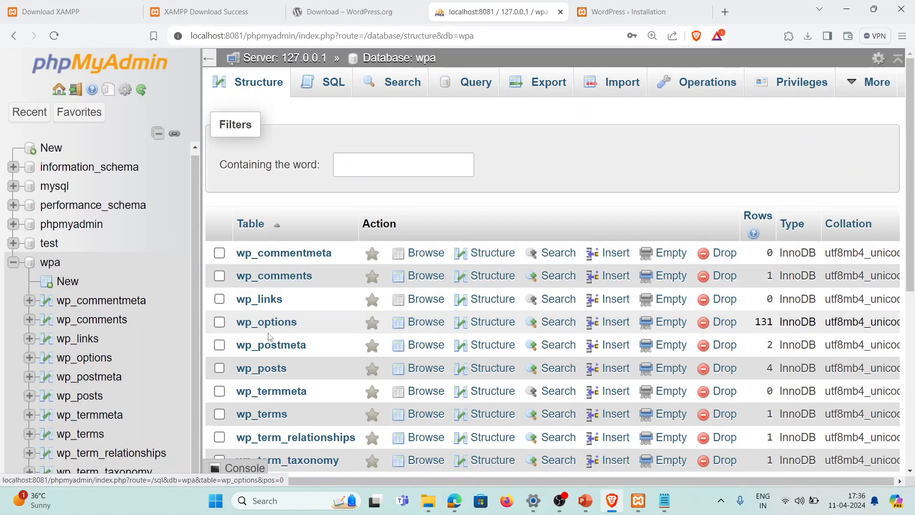
scroll(385, 292, "down", 6)
scroll(340, 288, "up", 5)
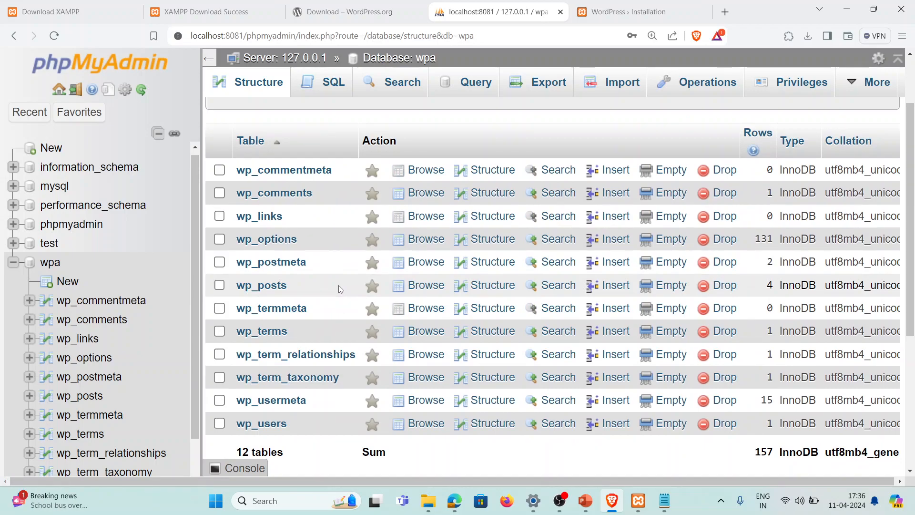
scroll(305, 296, "down", 2)
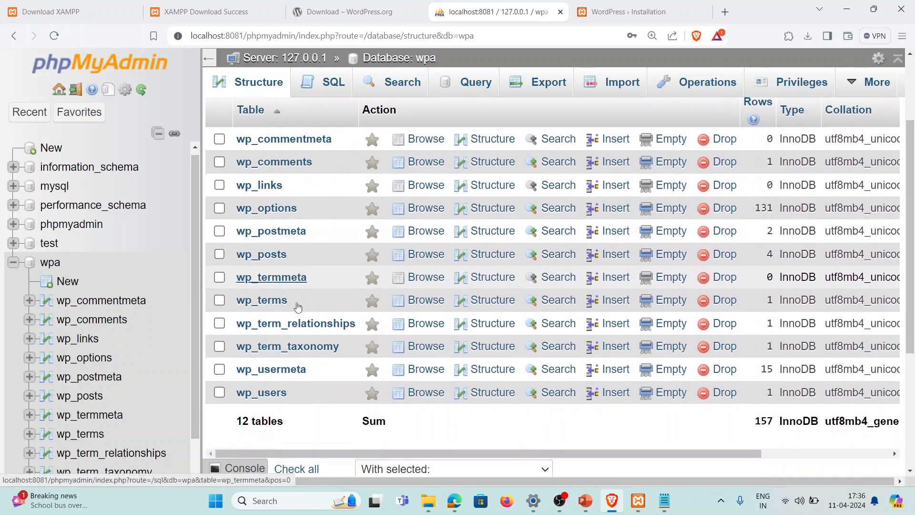
scroll(352, 297, "up", 3)
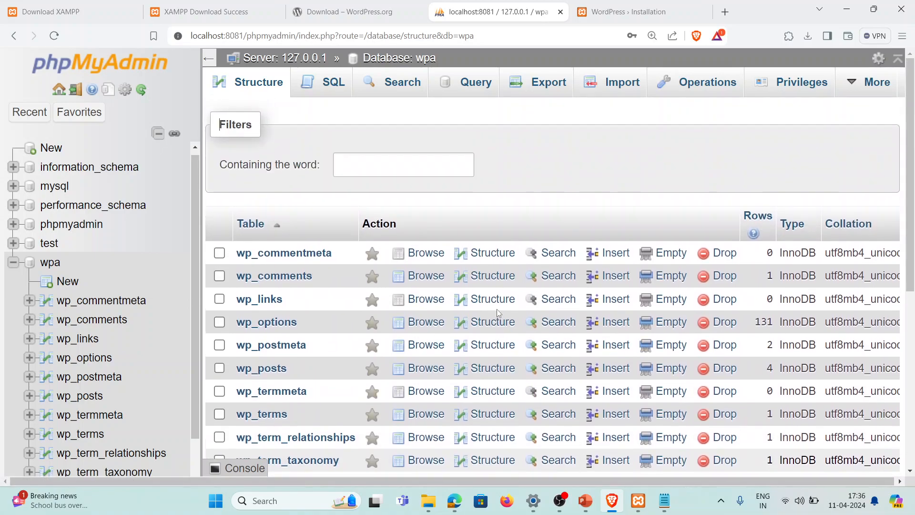
left_click(604, 5)
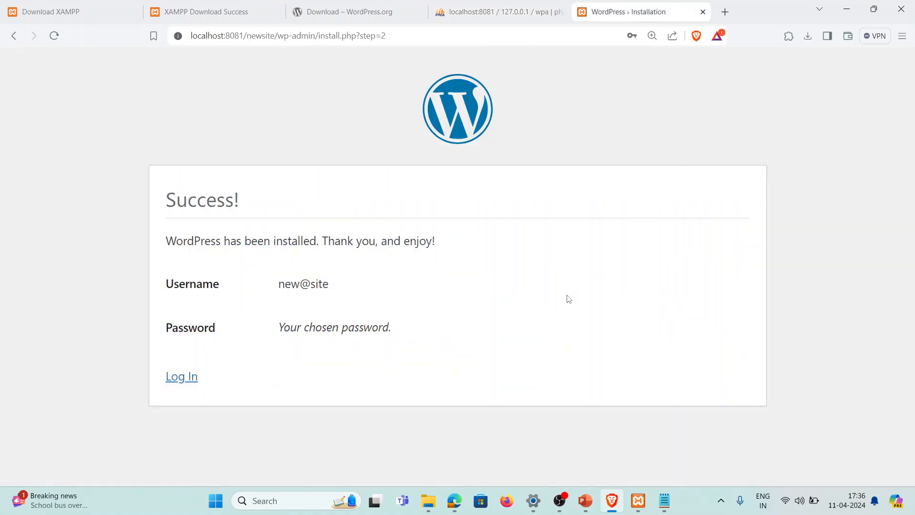
Launch Firefox, decline the default-browser prompt, and load localhost:8081/newsite/
left_click(505, 501)
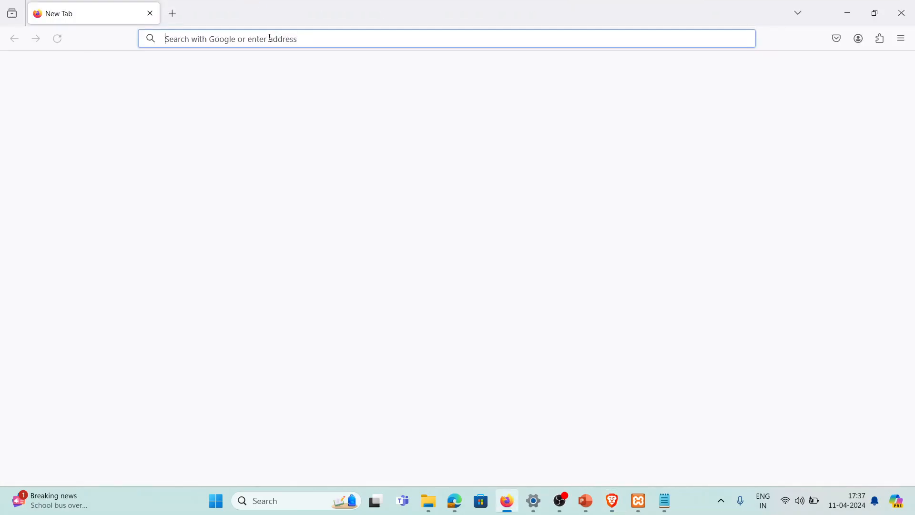
type("lo")
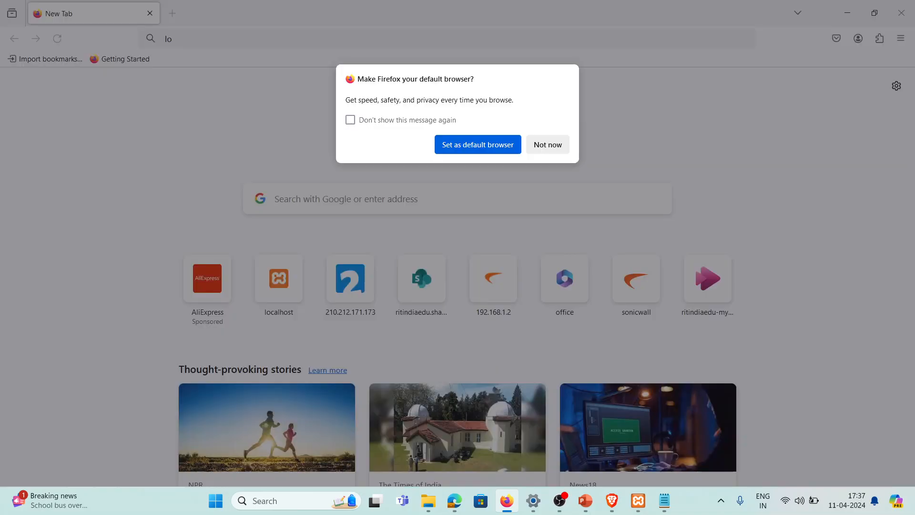
left_click(548, 145)
type("cal")
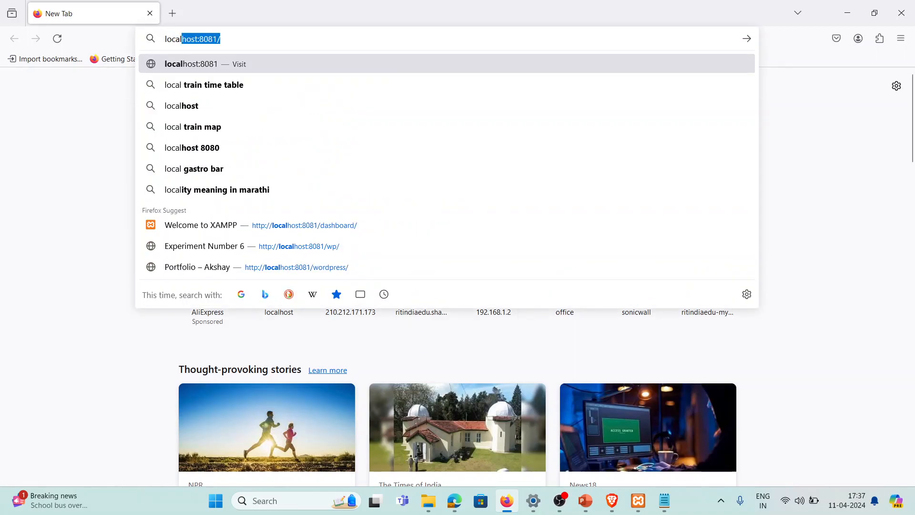
key("End")
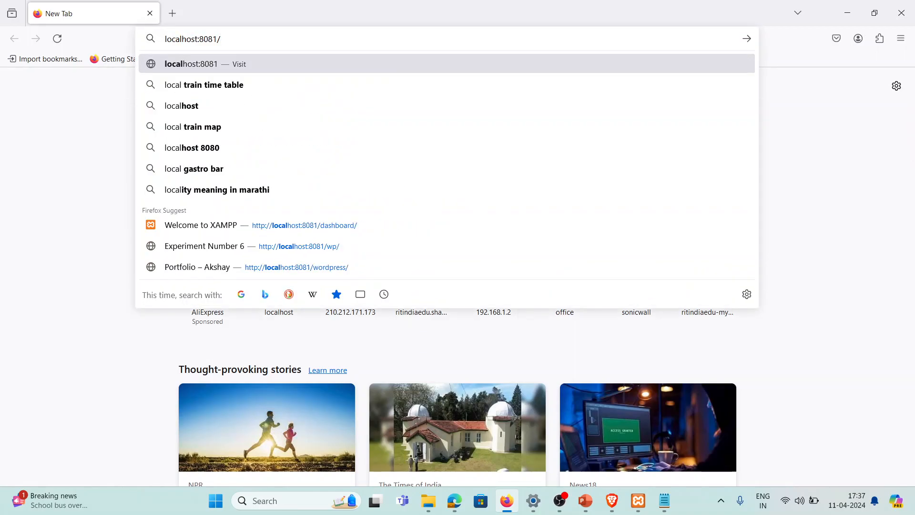
type("new")
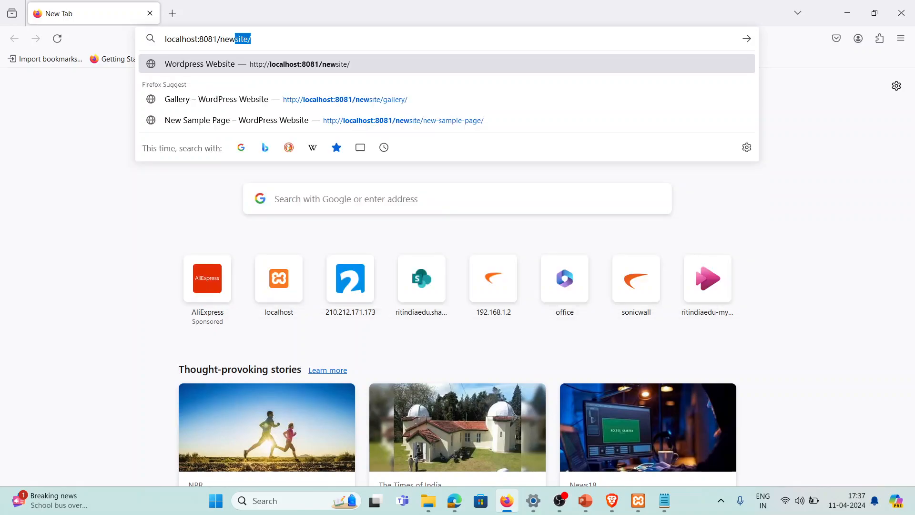
key("Return")
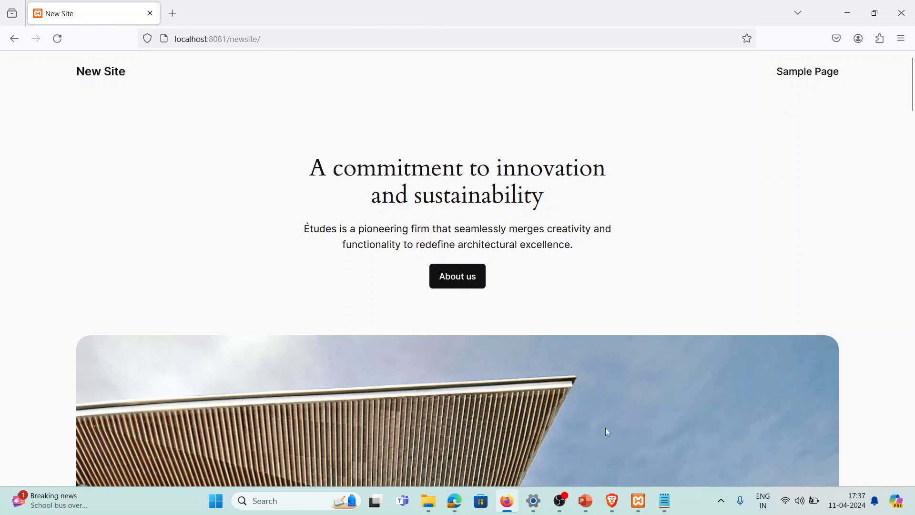
Go to the login page and highlight the wp-login.php and newsite parts of its address
left_click(612, 501)
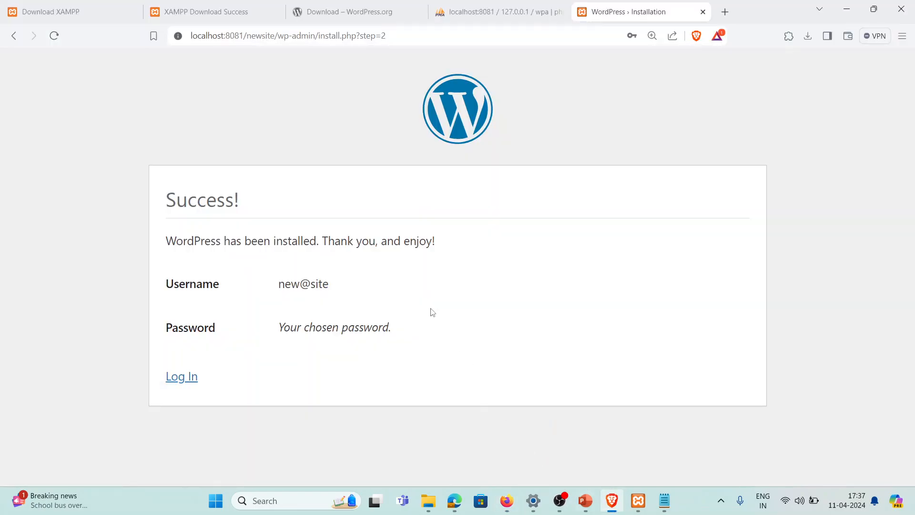
left_click(182, 384)
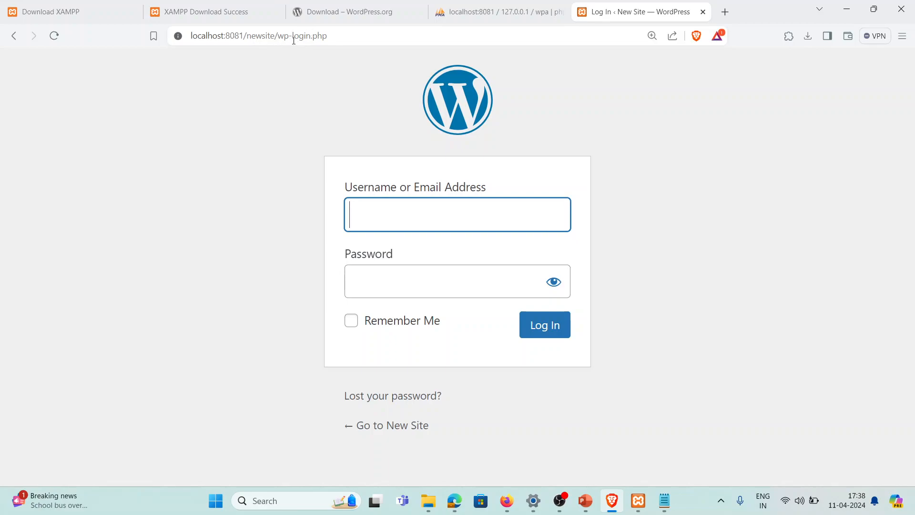
left_click_drag(277, 35, 351, 34)
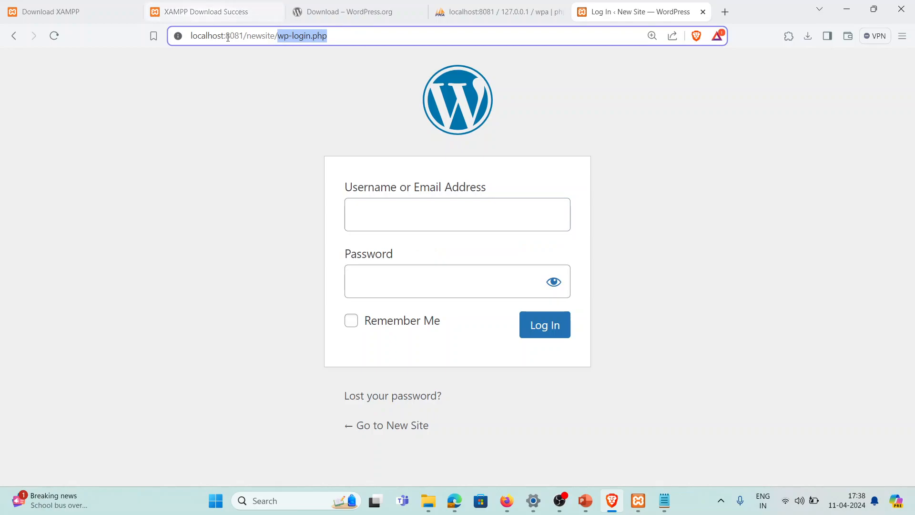
left_click(246, 35)
left_click_drag(246, 35, 276, 36)
left_click(285, 36)
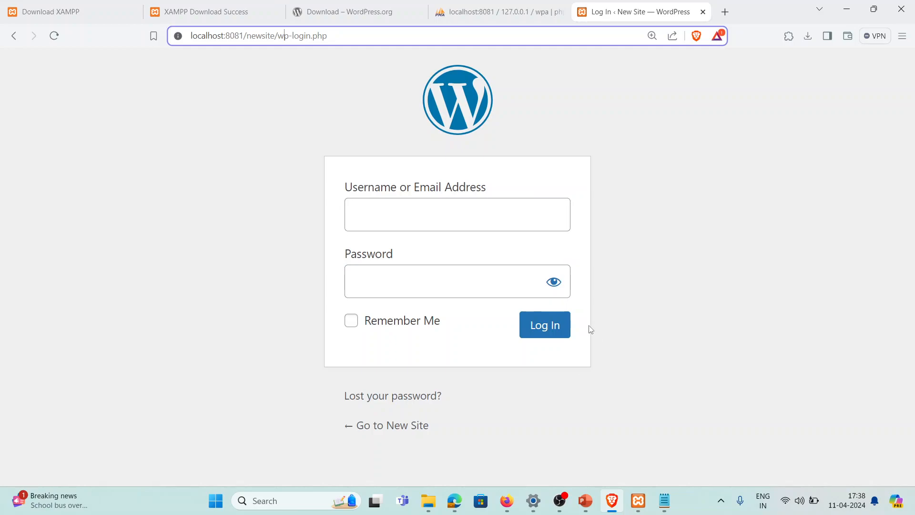
Log in with the saved admin username and the password copied from Notepad
left_click(496, 217)
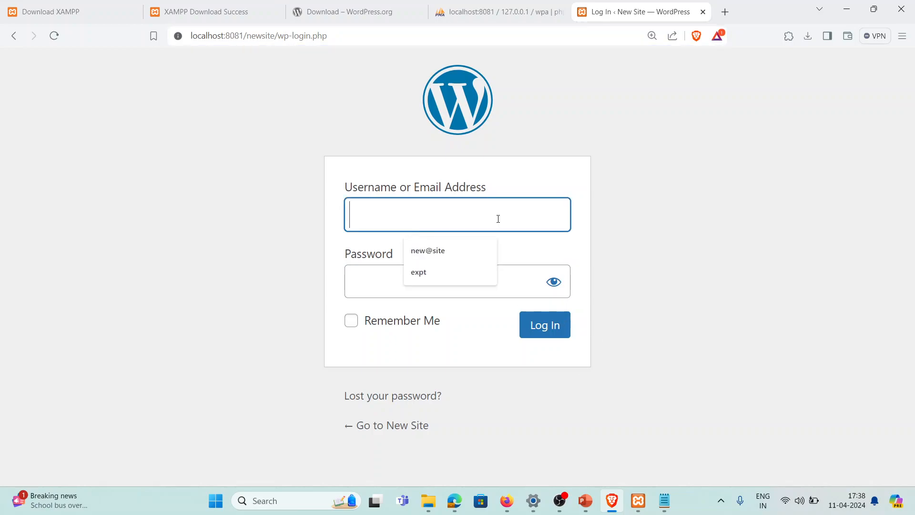
left_click(448, 252)
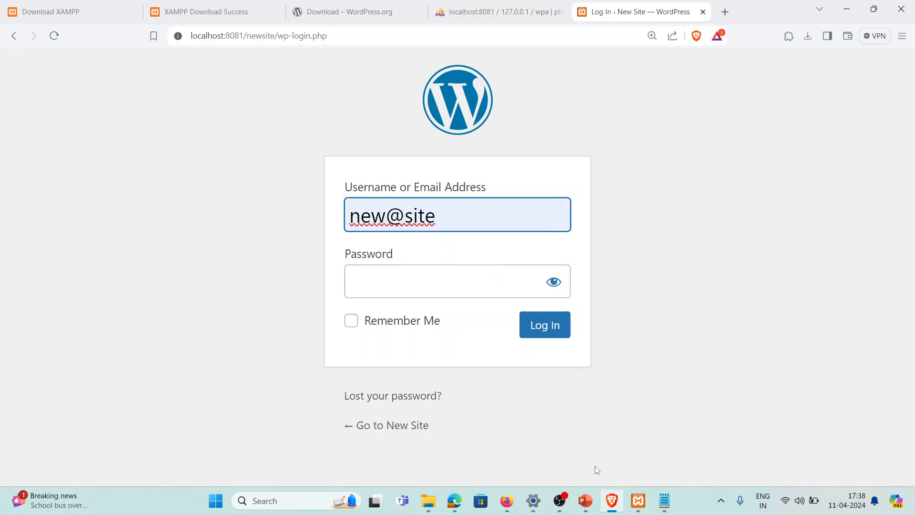
left_click(664, 501)
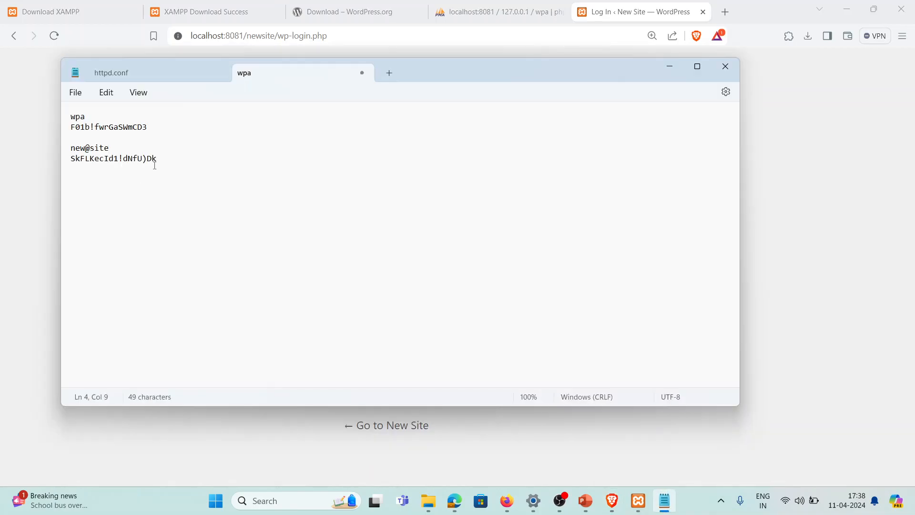
left_click_drag(176, 160, 62, 161)
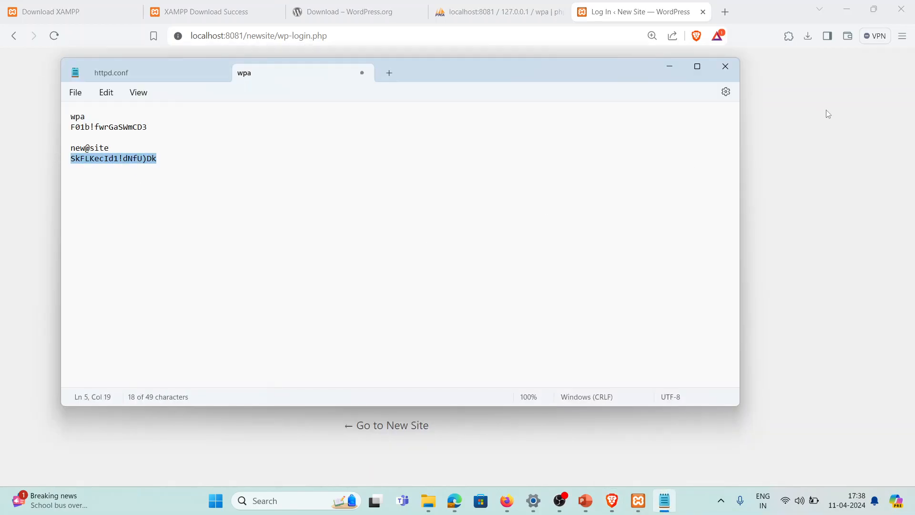
left_click(669, 66)
left_click(453, 280)
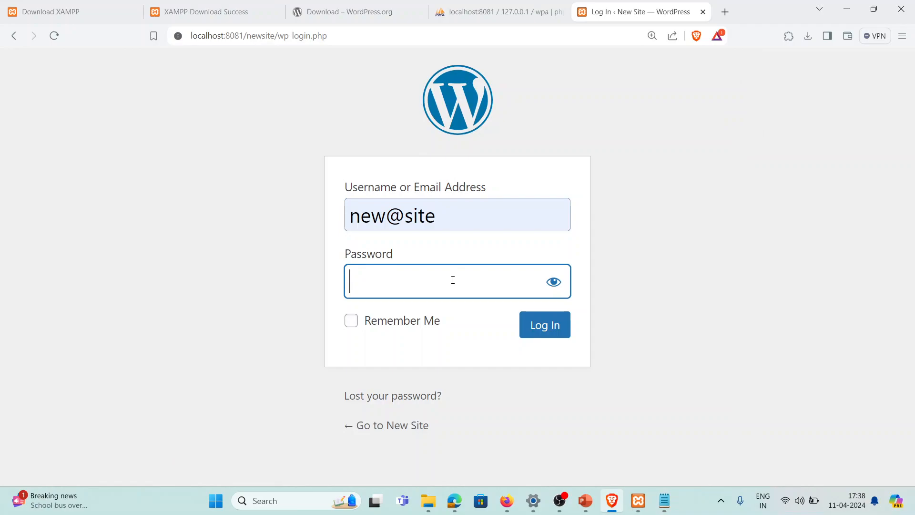
key("ctrl+v")
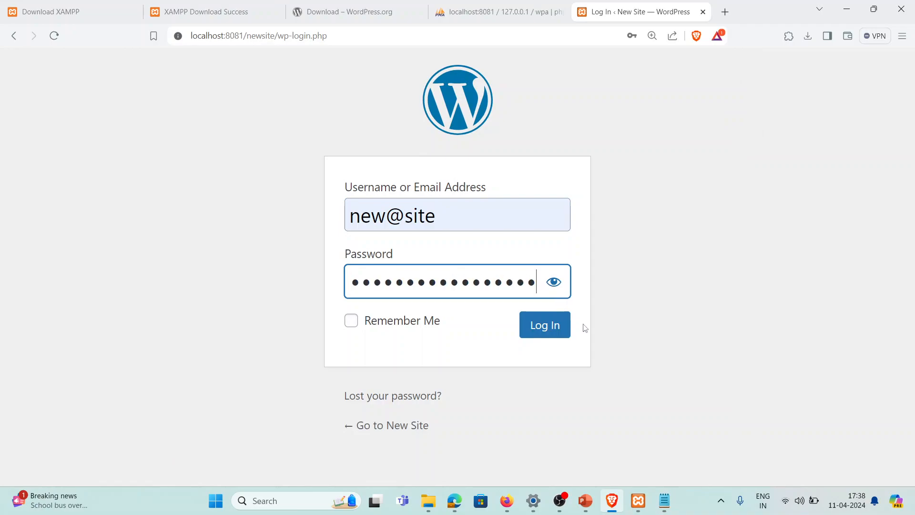
left_click(562, 329)
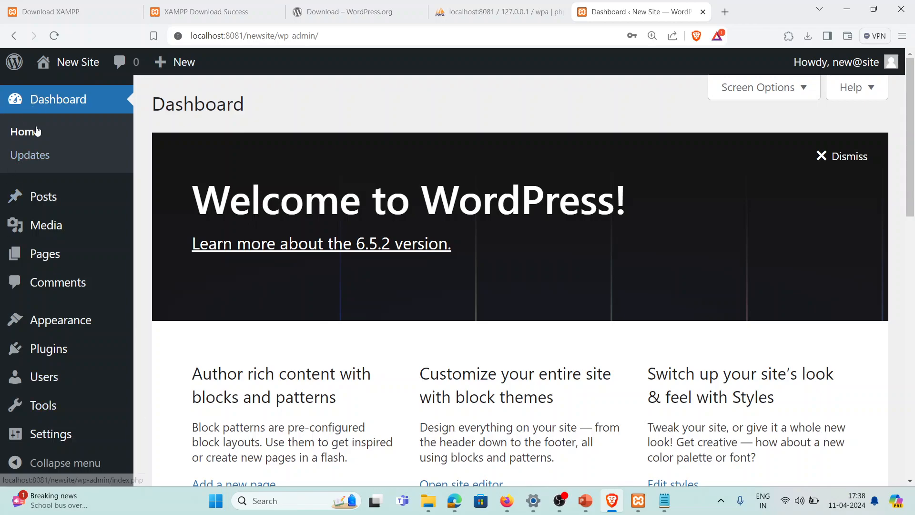
Open Comments from the admin sidebar to view the Hello world! sample comment
mouse_move(38, 199)
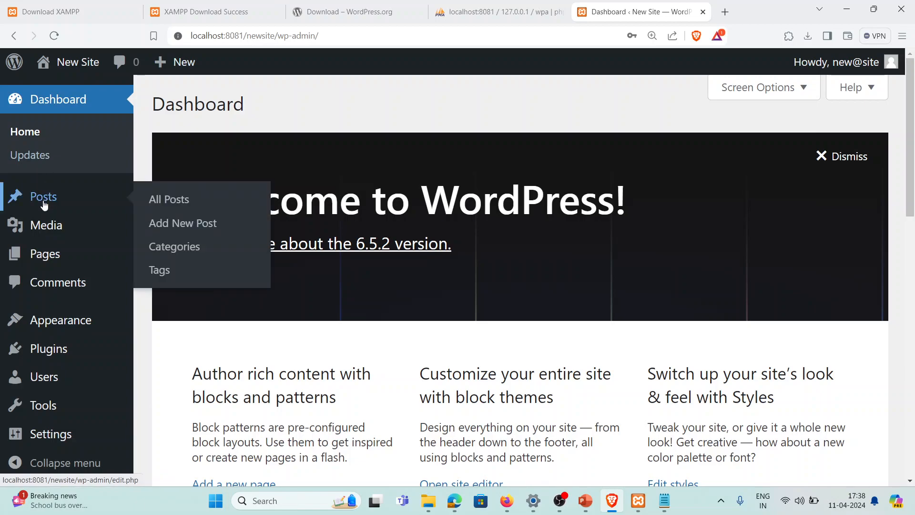
mouse_move(46, 227)
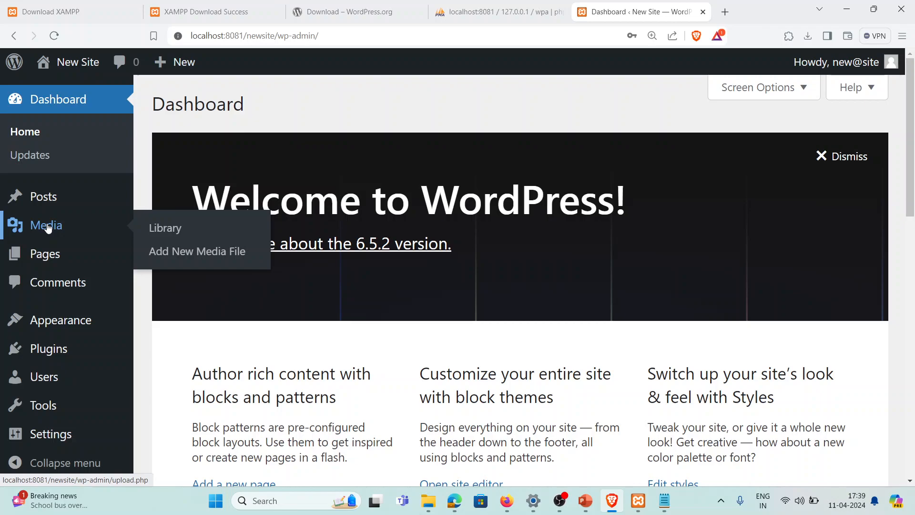
mouse_move(50, 252)
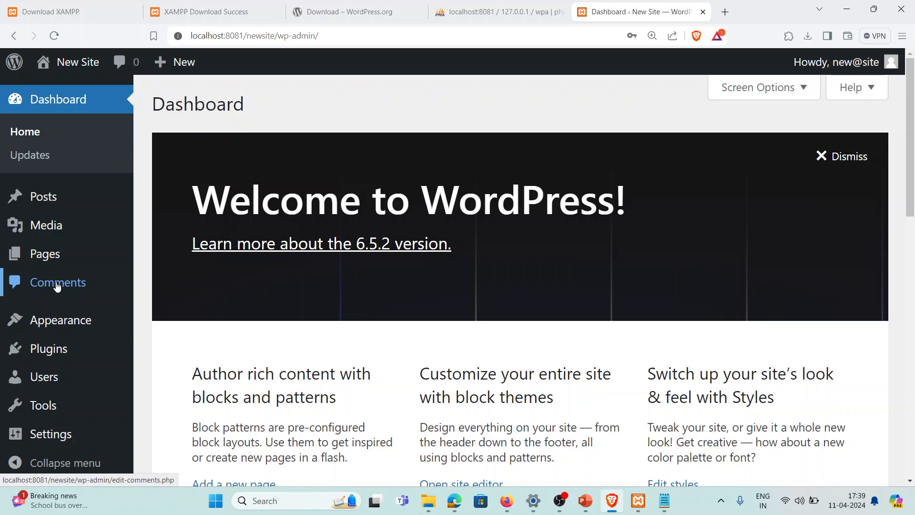
left_click(57, 285)
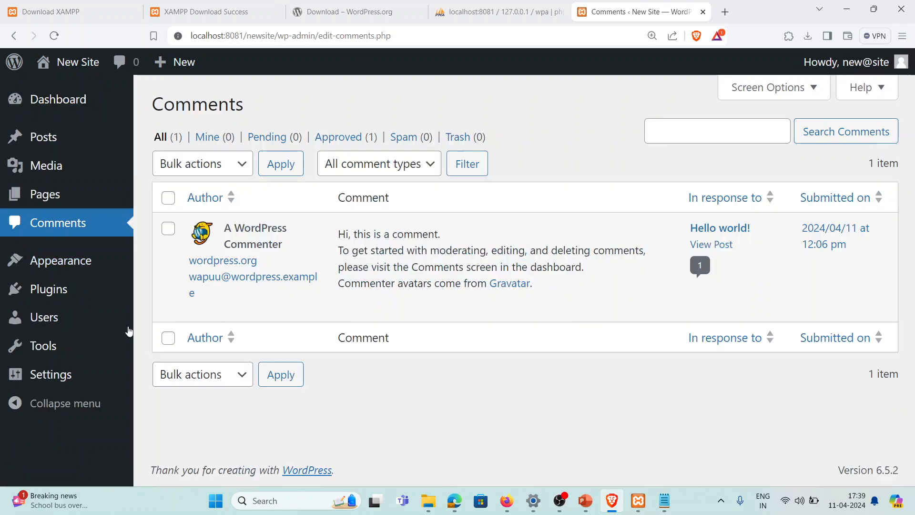
mouse_move(403, 306)
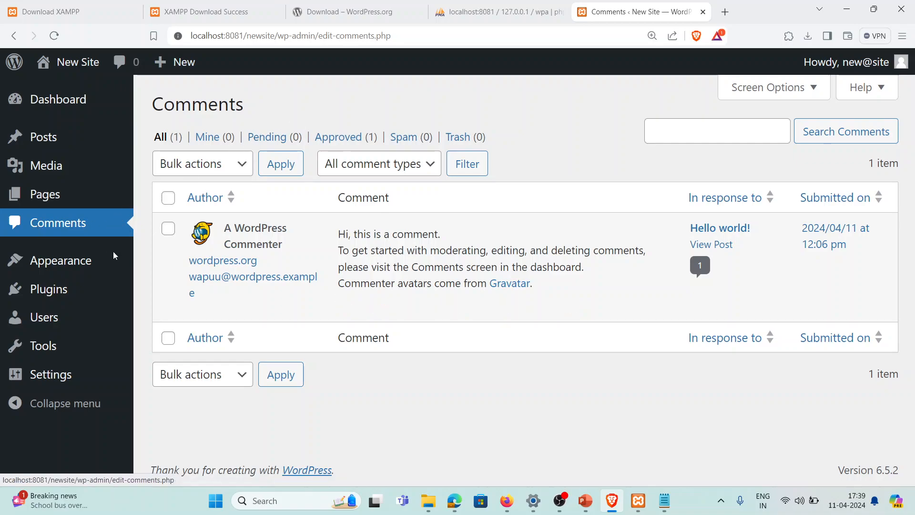
Show the installed themes with Twenty Twenty-Four active, then look over the live front page
left_click(83, 264)
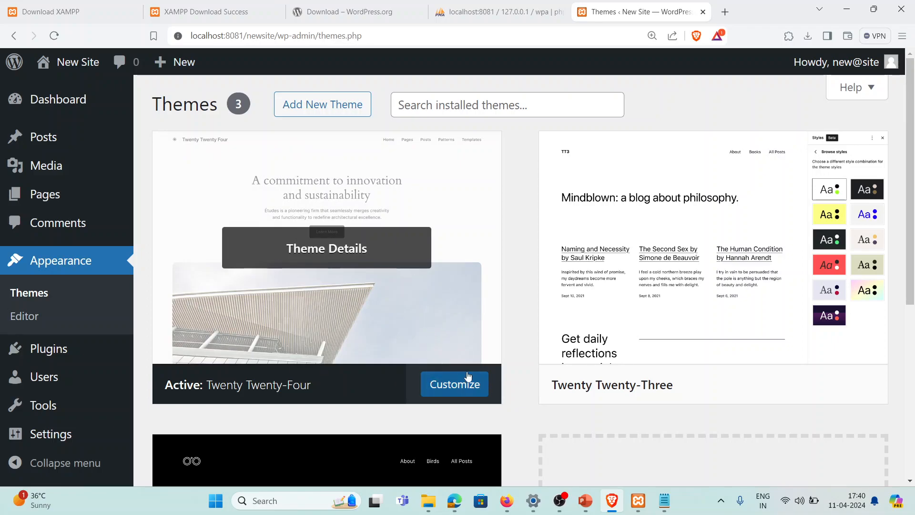
left_click(508, 501)
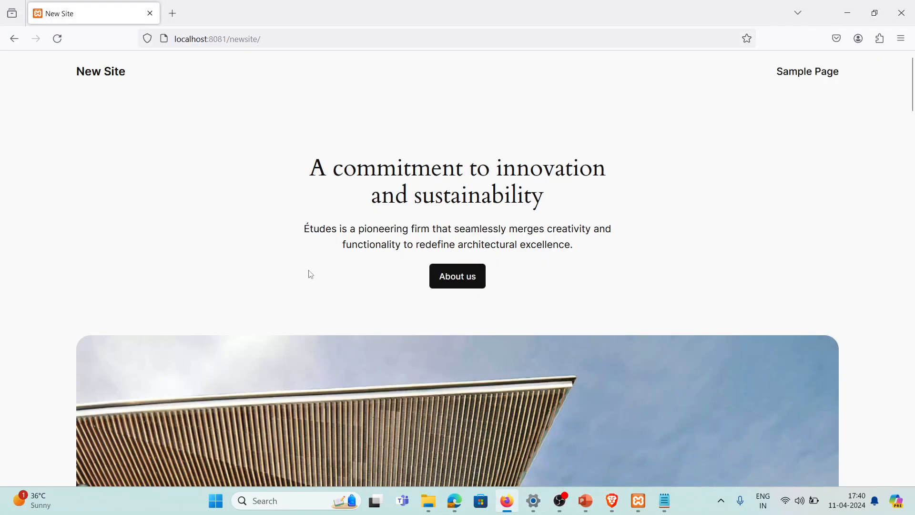
scroll(311, 271, "down", 15)
scroll(315, 280, "down", 20)
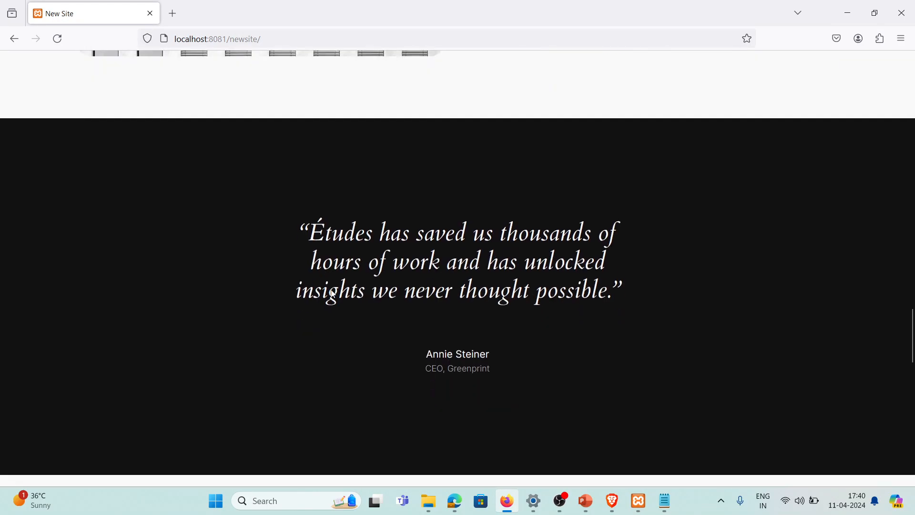
scroll(594, 251, "up", 20)
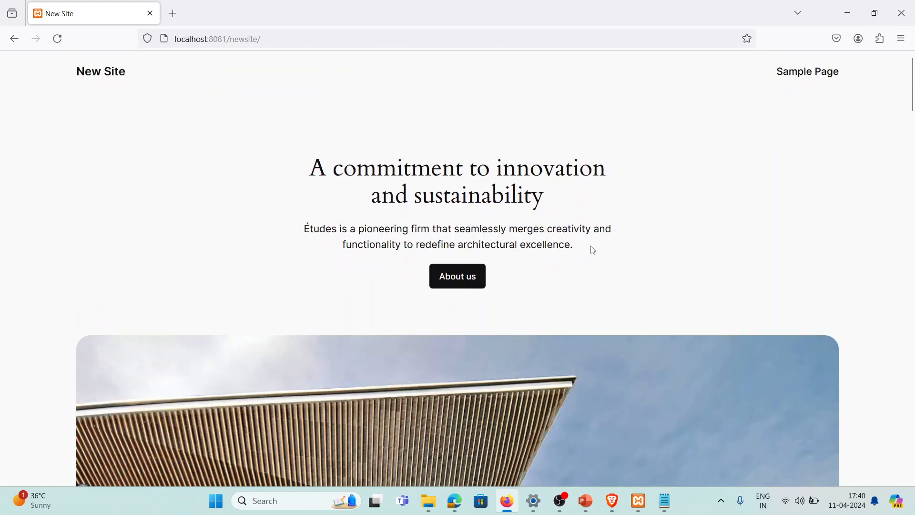
left_click(848, 12)
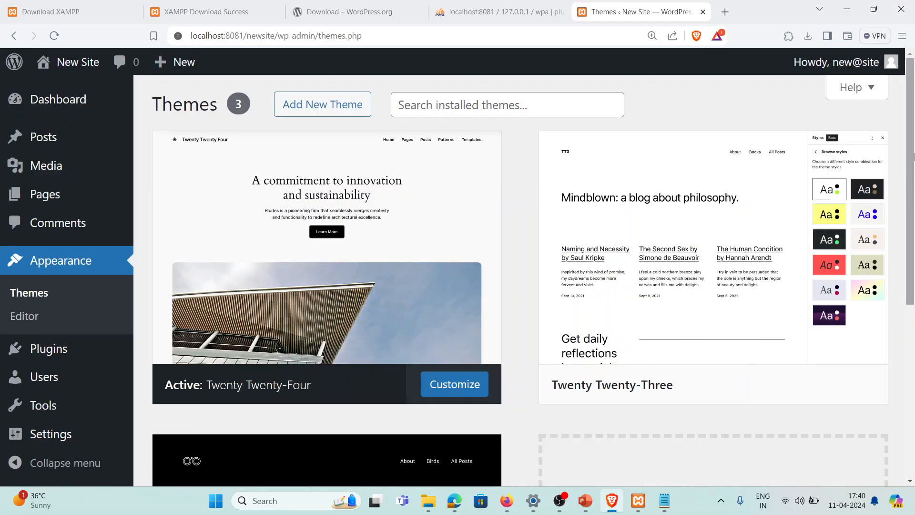
Review the installed plugins and the Featured plugins list, then show the Users list
left_click(58, 356)
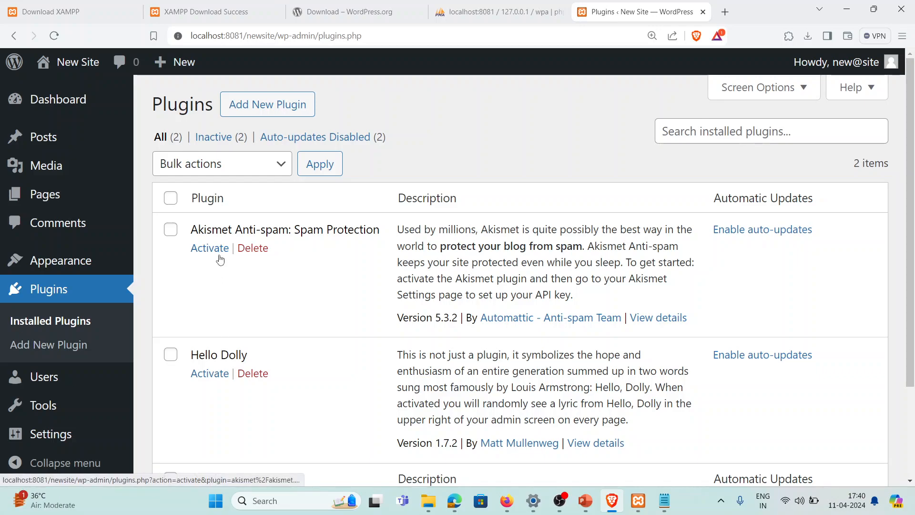
left_click(250, 249)
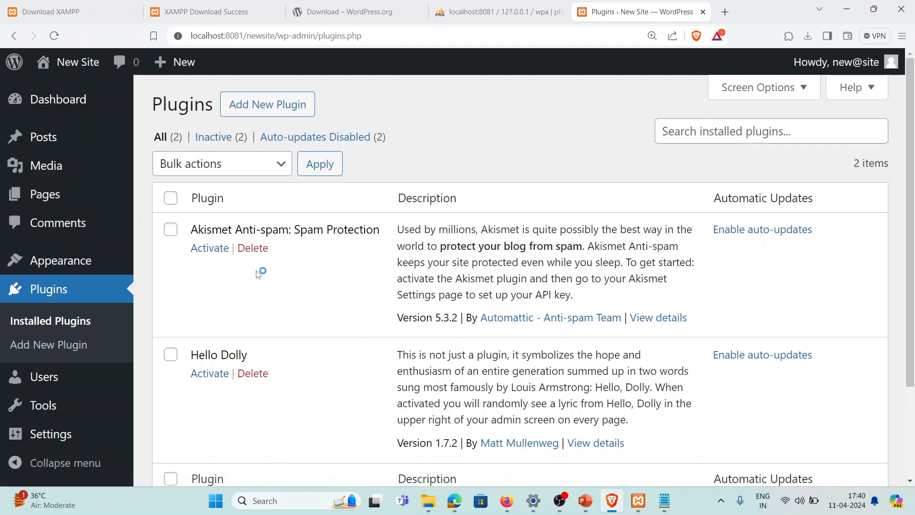
left_click(275, 111)
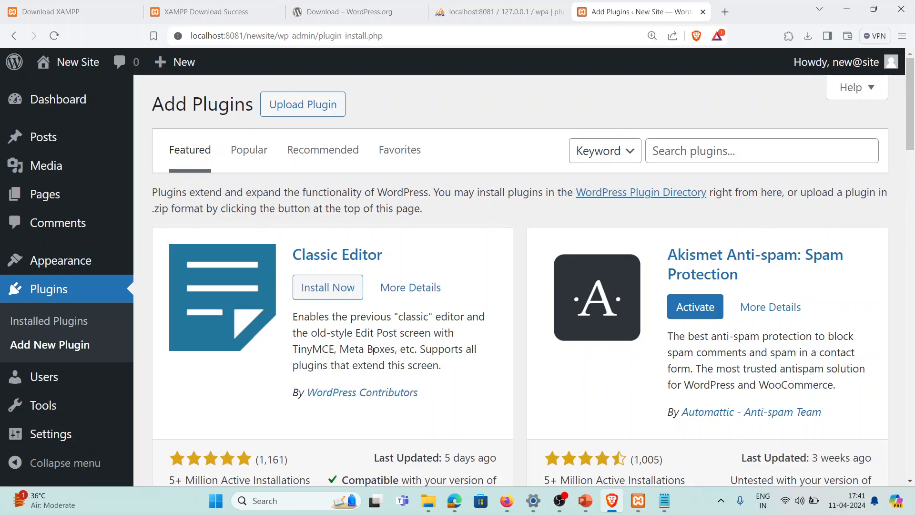
scroll(379, 351, "down", 2)
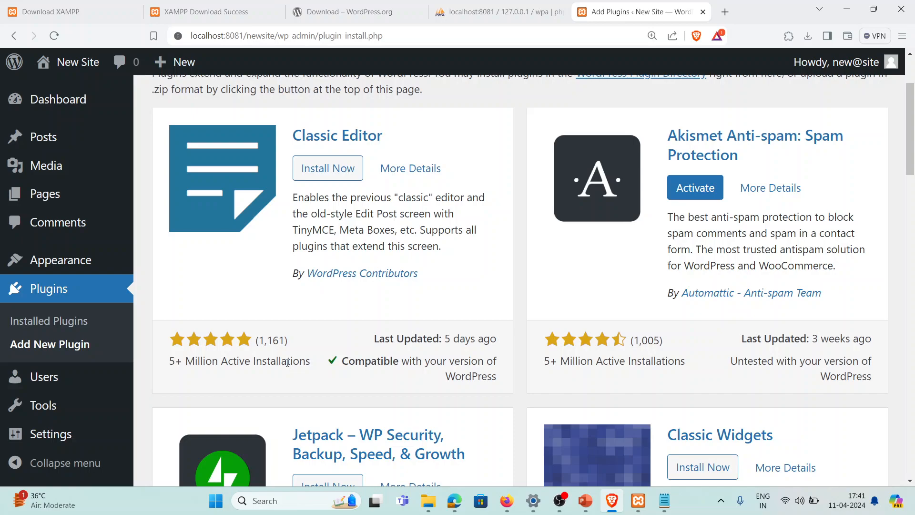
scroll(287, 363, "down", 5)
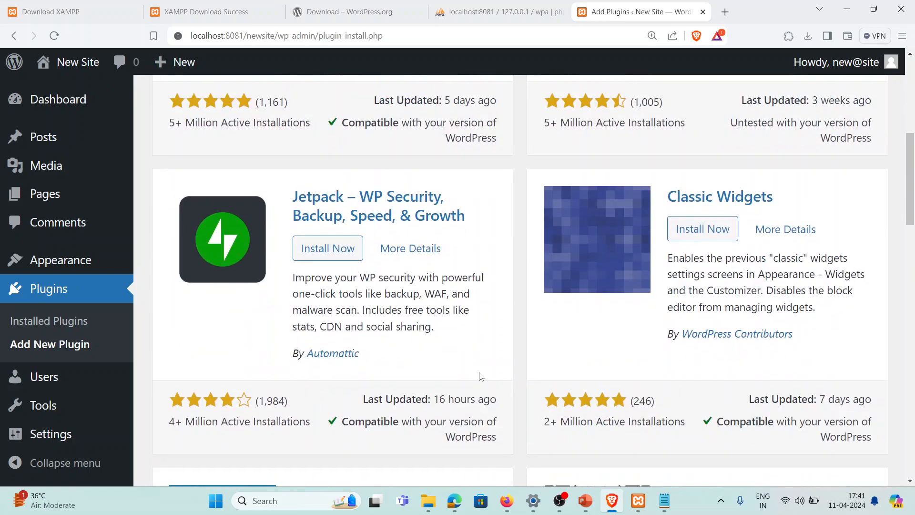
scroll(368, 342, "up", 7)
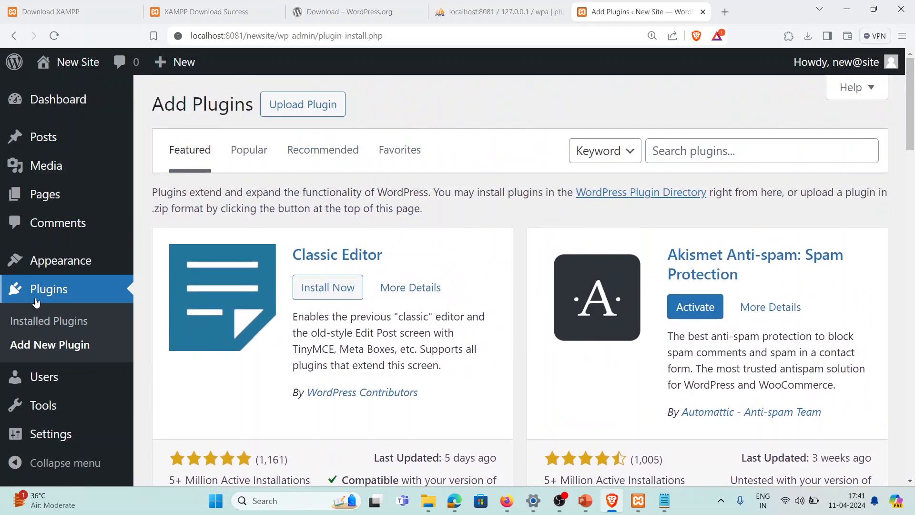
left_click(56, 378)
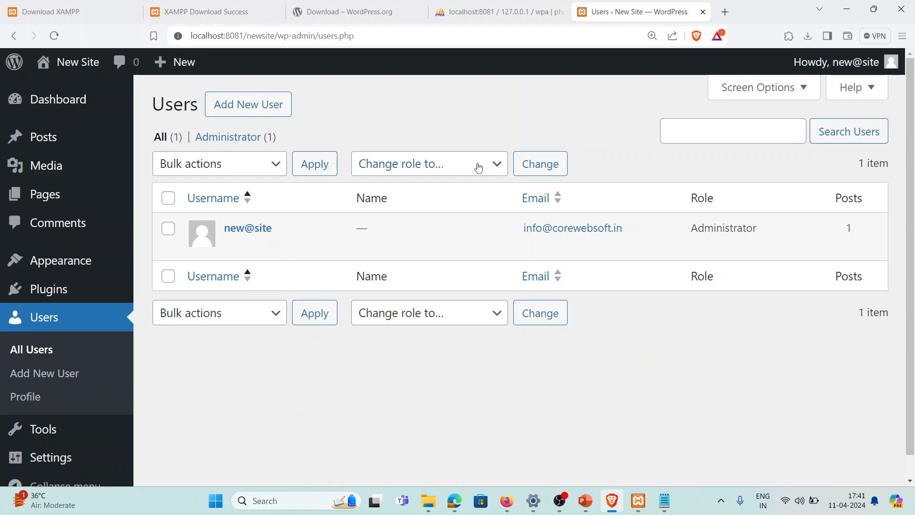
Glance at the change-role options on the Users list, then bring up the Add New User form
left_click(493, 171)
left_click(519, 116)
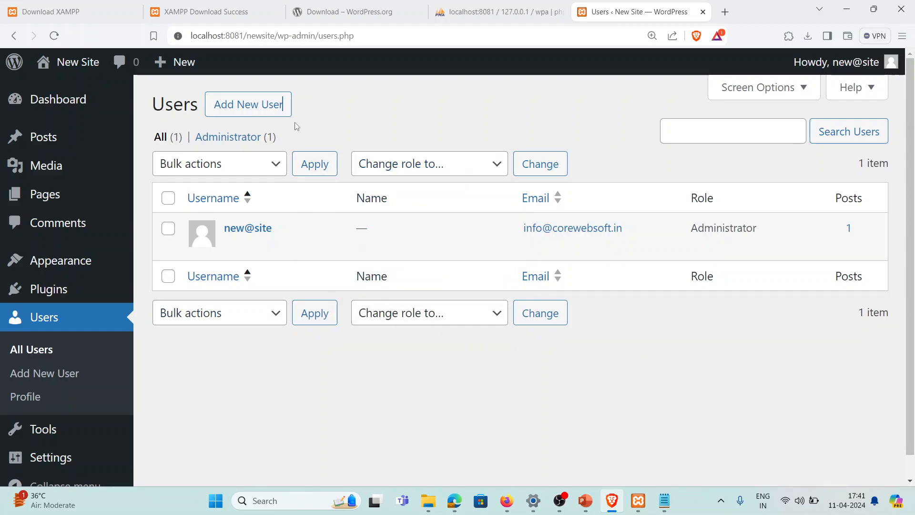
left_click(242, 103)
scroll(376, 306, "down", 5)
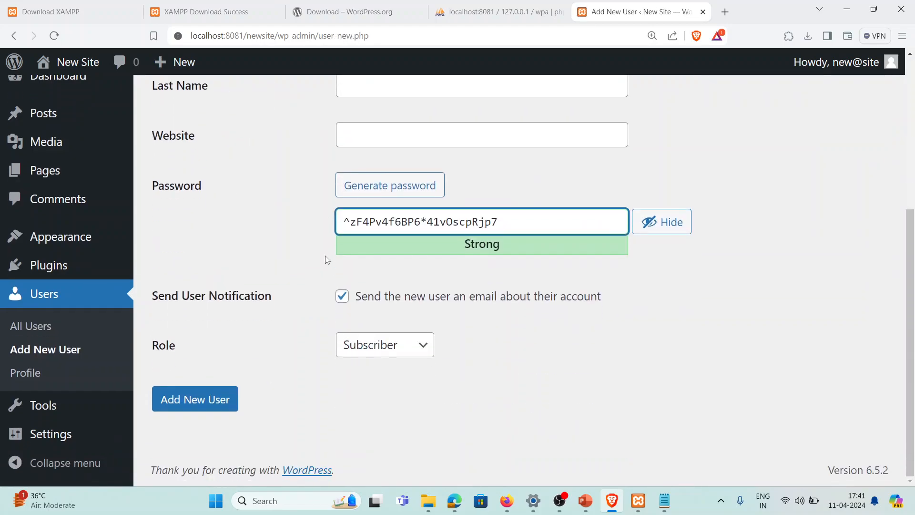
scroll(327, 260, "up", 5)
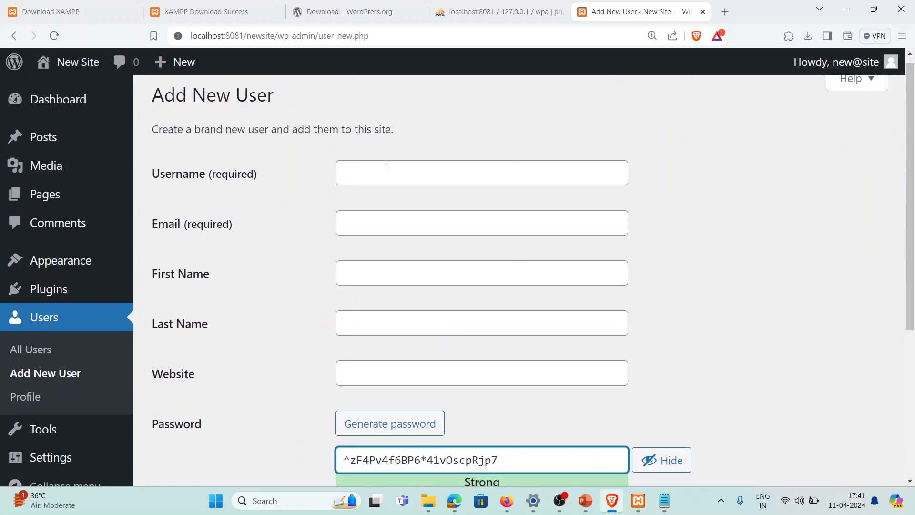
scroll(432, 378, "down", 3)
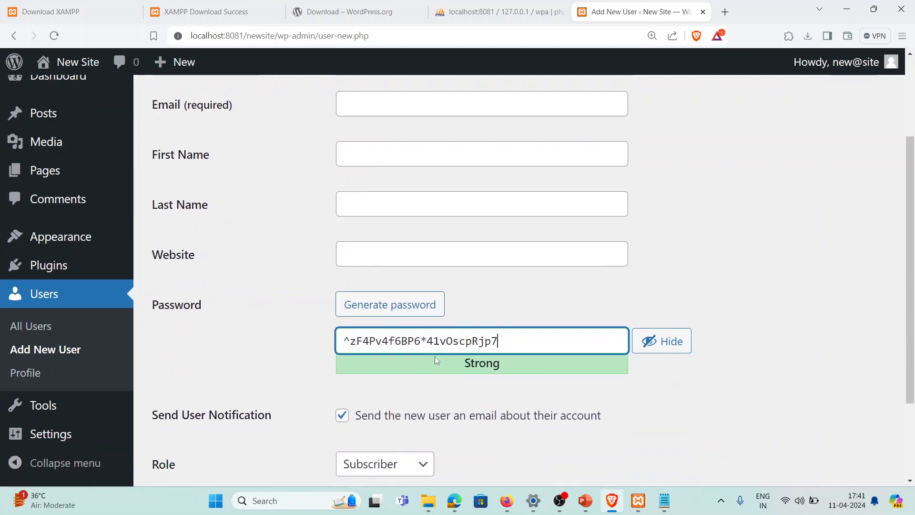
scroll(434, 358, "down", 3)
Review the new user's Role choices, leaving Role at Subscriber, and go to your Profile
left_click(407, 352)
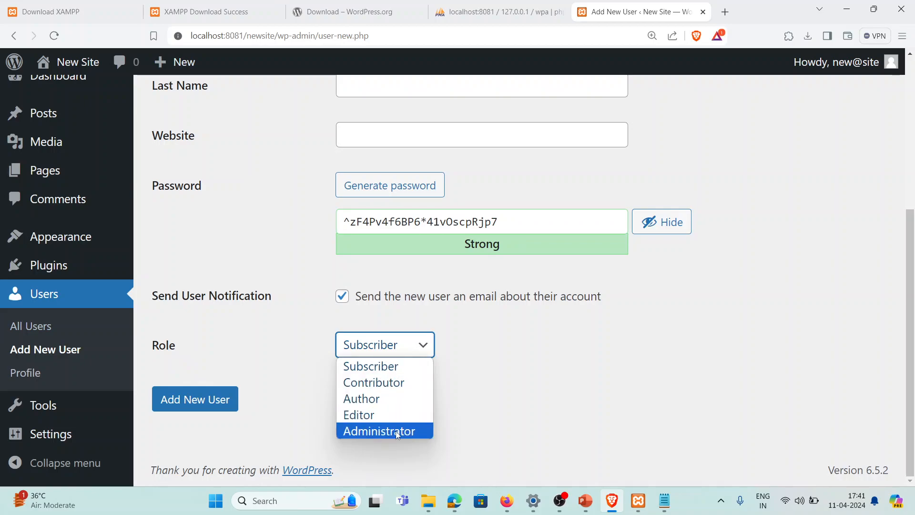
left_click(278, 357)
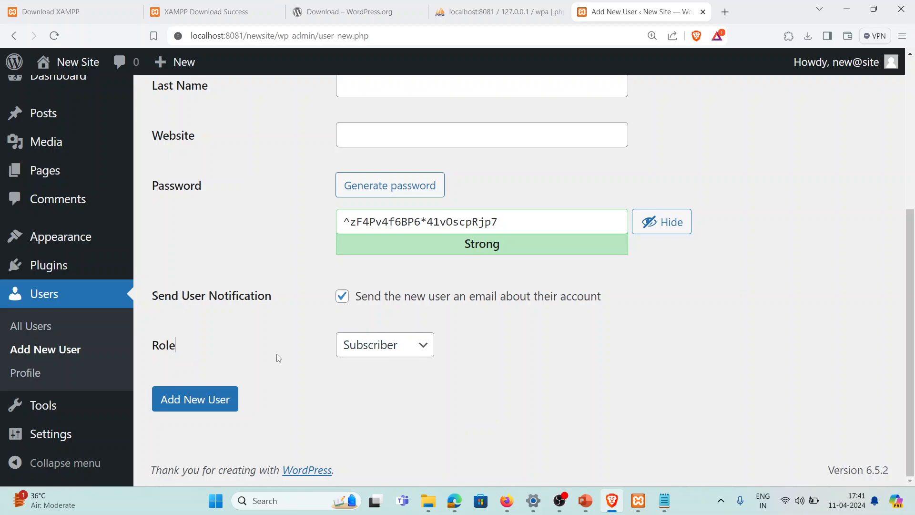
left_click(376, 346)
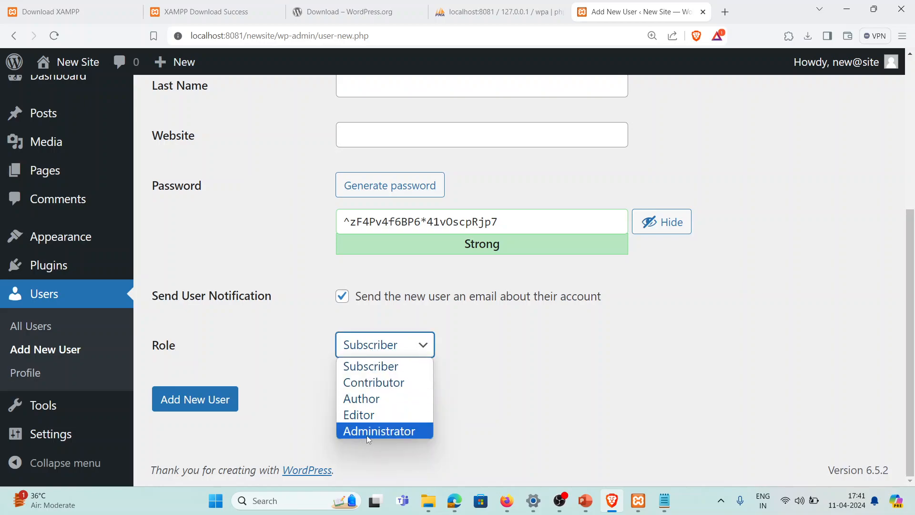
left_click(268, 355)
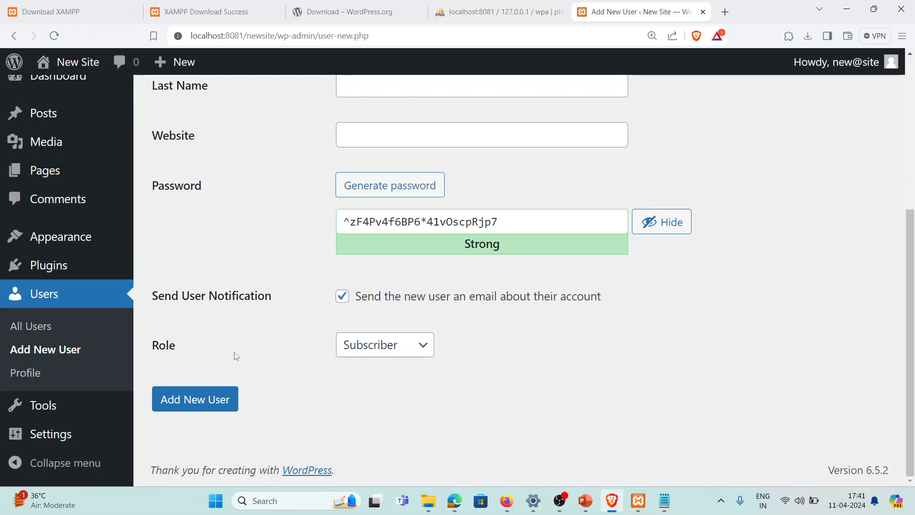
left_click(40, 370)
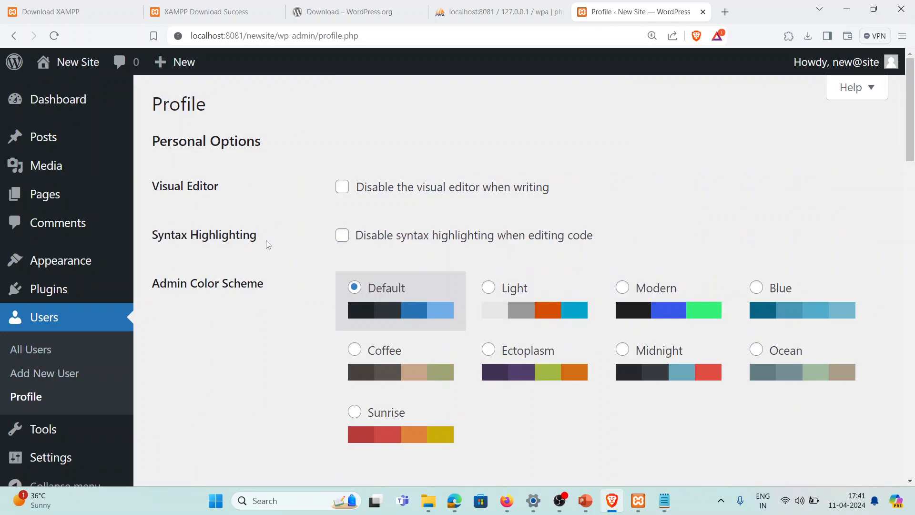
Scroll the Profile page from personal options, name and contact info down to Account Management
scroll(263, 258, "down", 5)
scroll(396, 272, "down", 5)
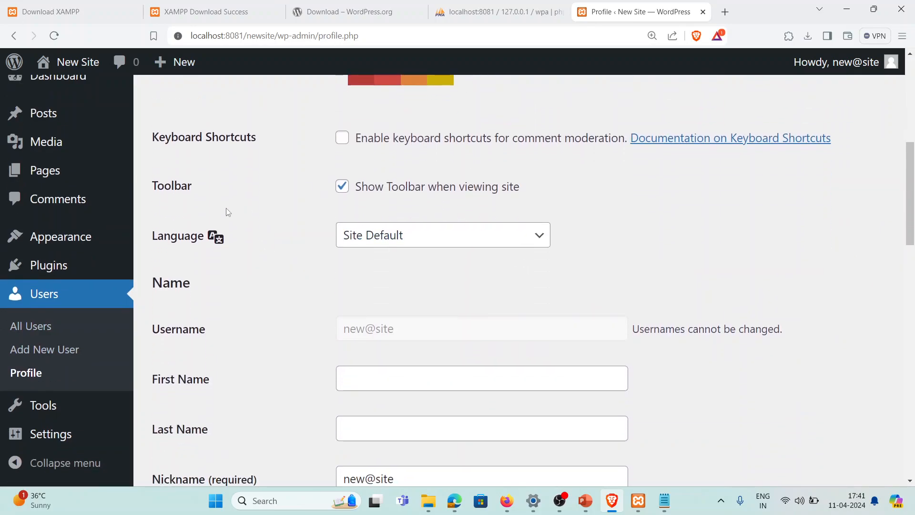
scroll(344, 252, "down", 4)
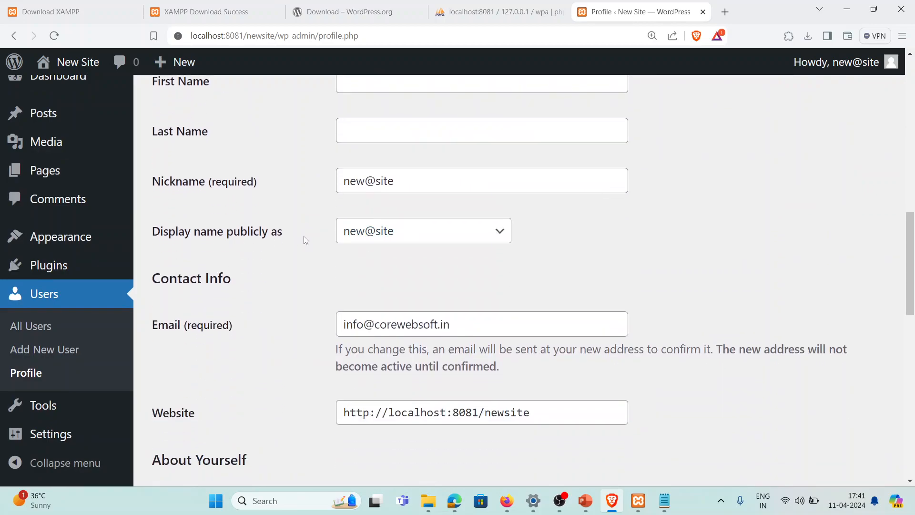
scroll(290, 231, "down", 4)
scroll(310, 283, "down", 10)
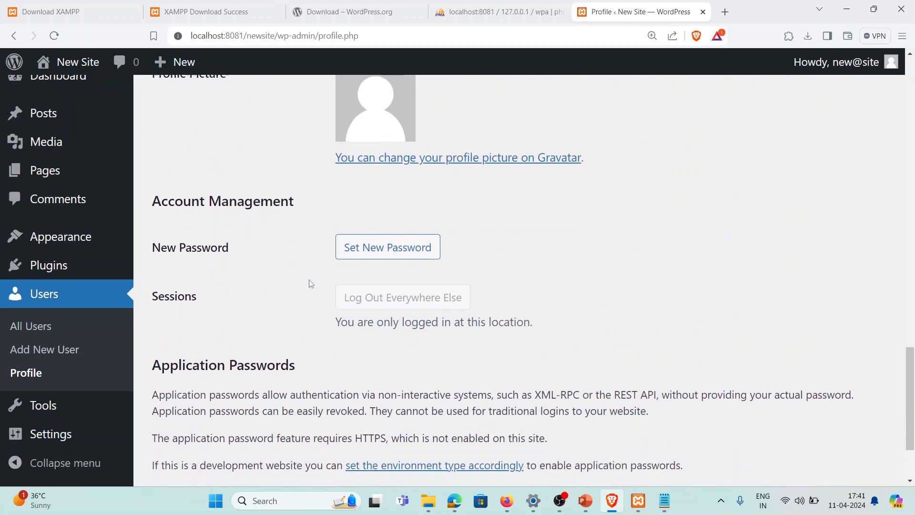
Open the Site Health report from the Tools menu
left_click(47, 409)
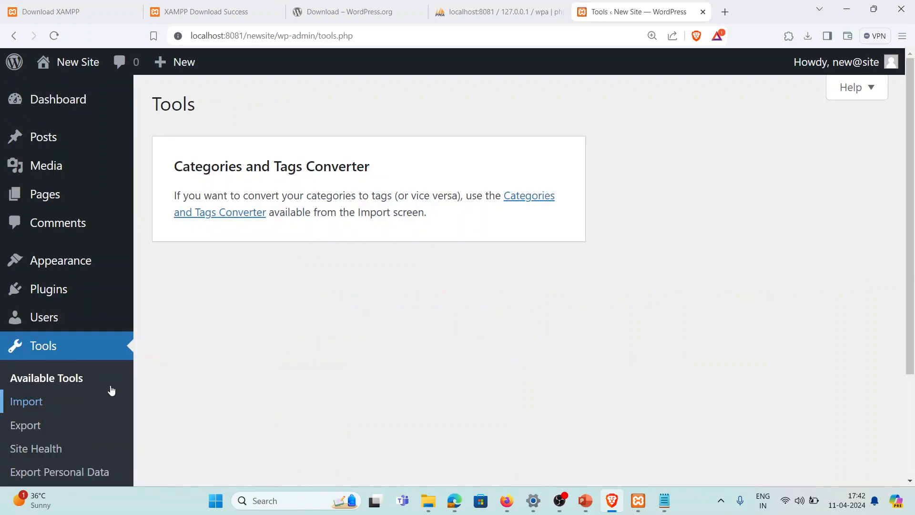
scroll(71, 205, "down", 3)
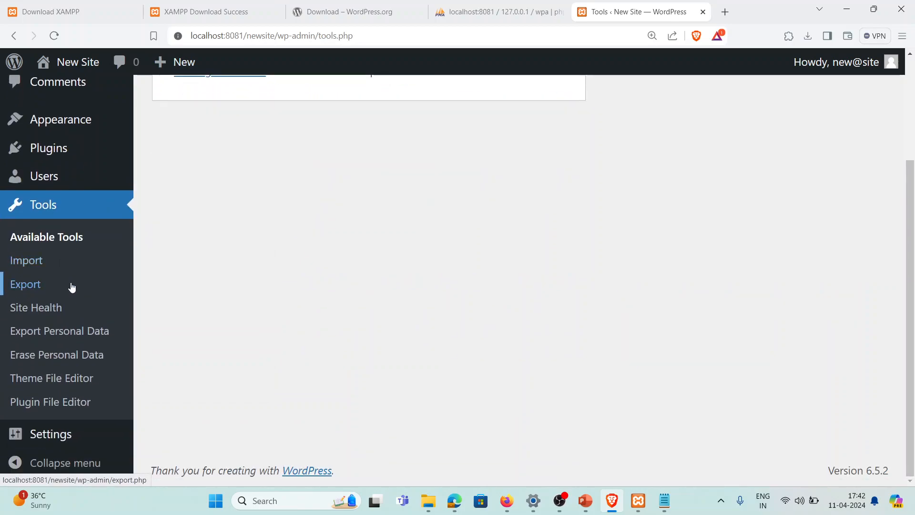
left_click(57, 311)
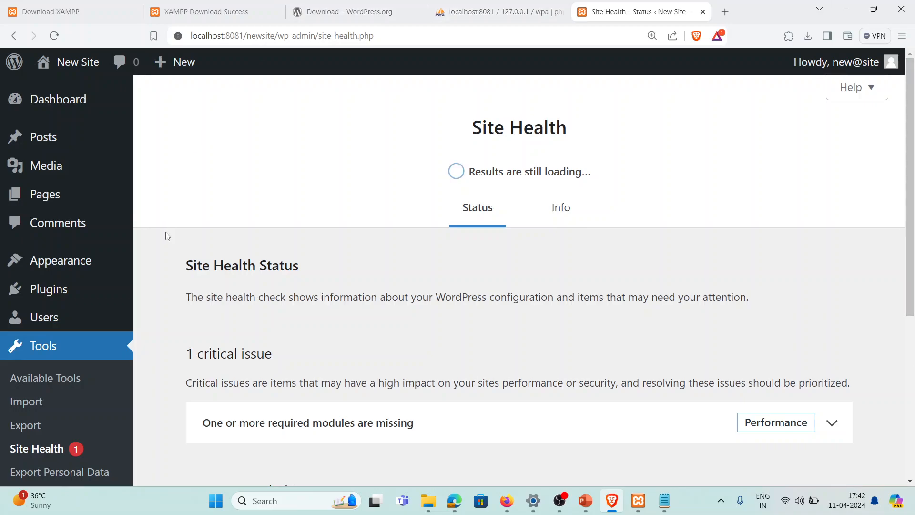
Review the 2 critical issues and 3 recommended improvements, including missing HTTPS
scroll(370, 345, "down", 5)
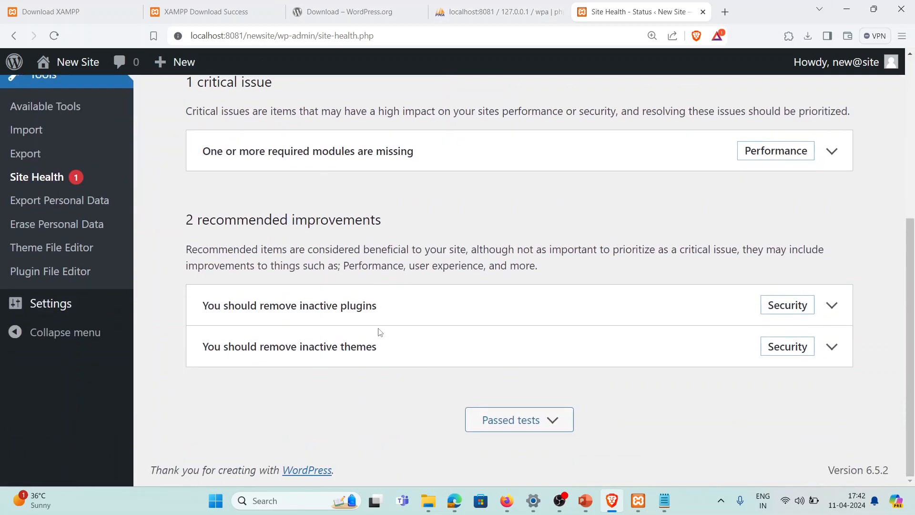
scroll(376, 333, "up", 3)
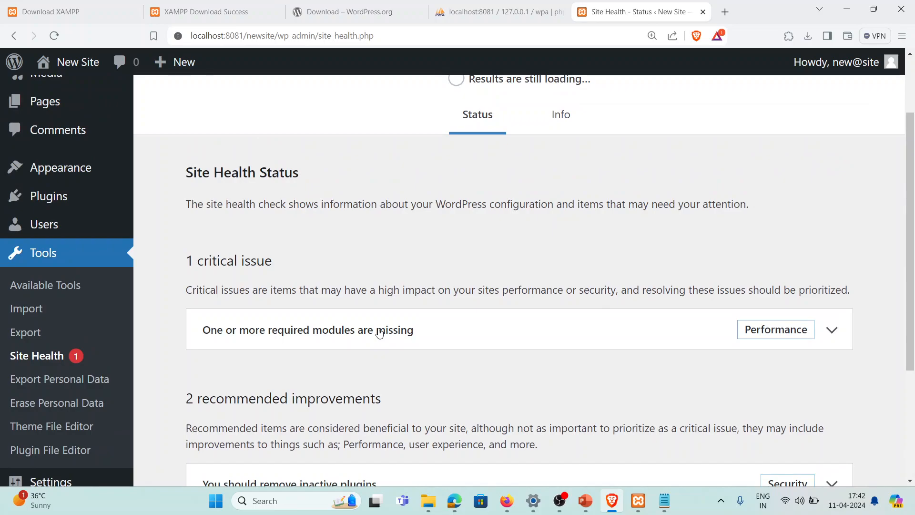
scroll(376, 334, "down", 3)
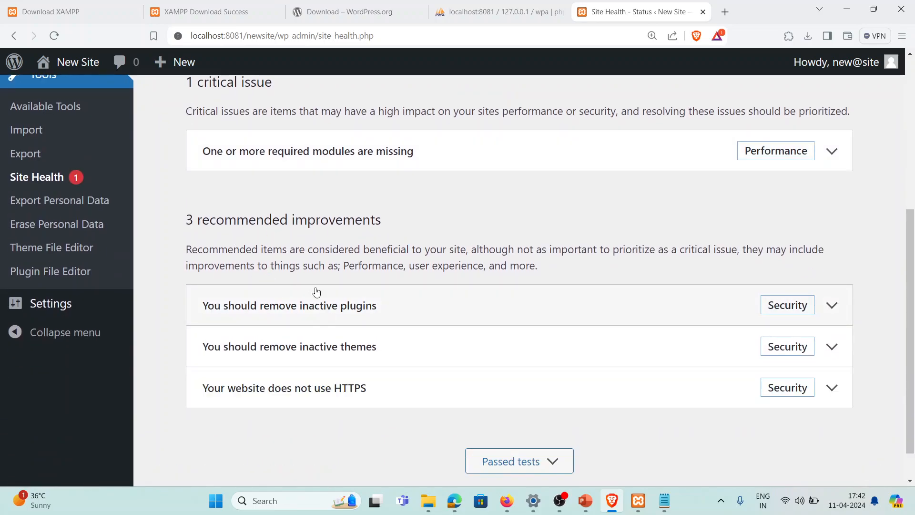
scroll(372, 284, "up", 6)
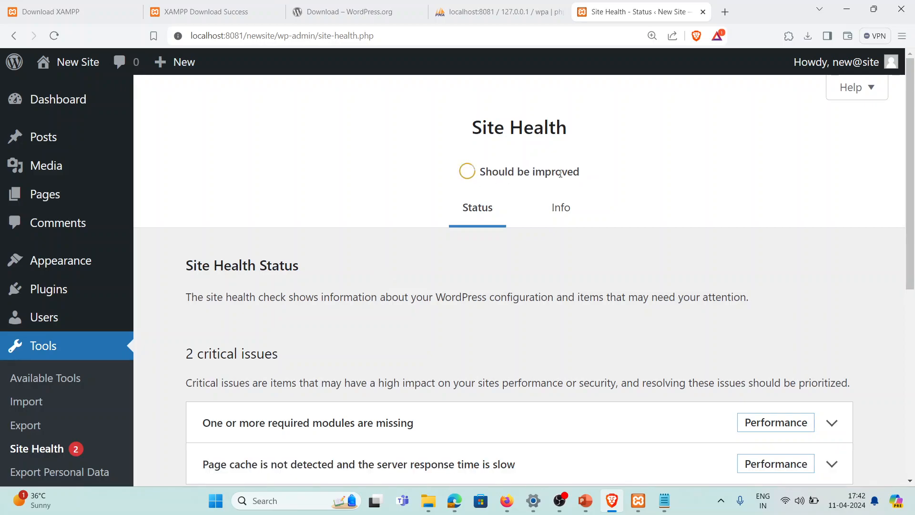
scroll(269, 236, "down", 3)
scroll(268, 218, "up", 2)
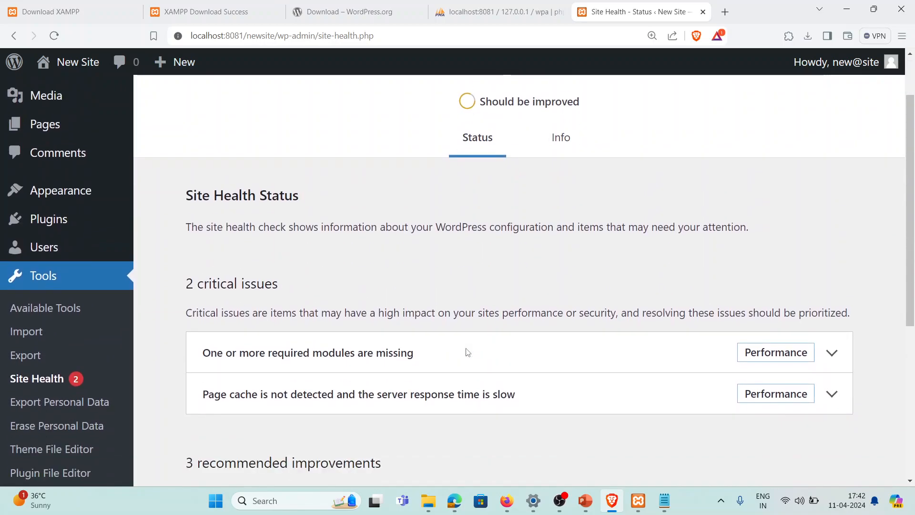
scroll(256, 215, "down", 3)
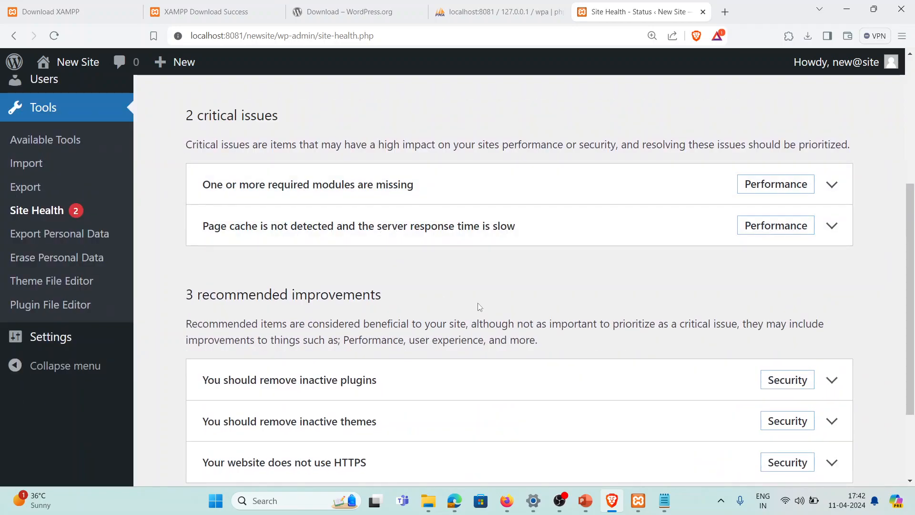
scroll(477, 307, "down", 2)
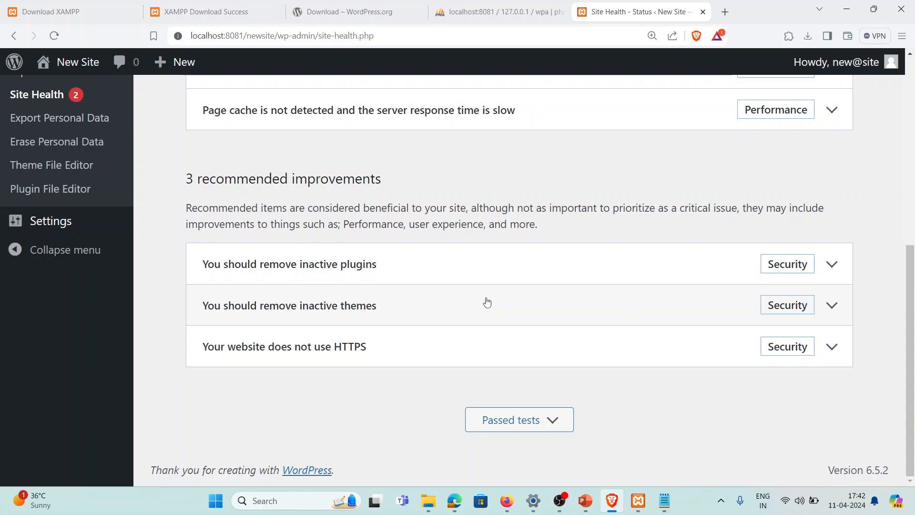
scroll(487, 302, "up", 3)
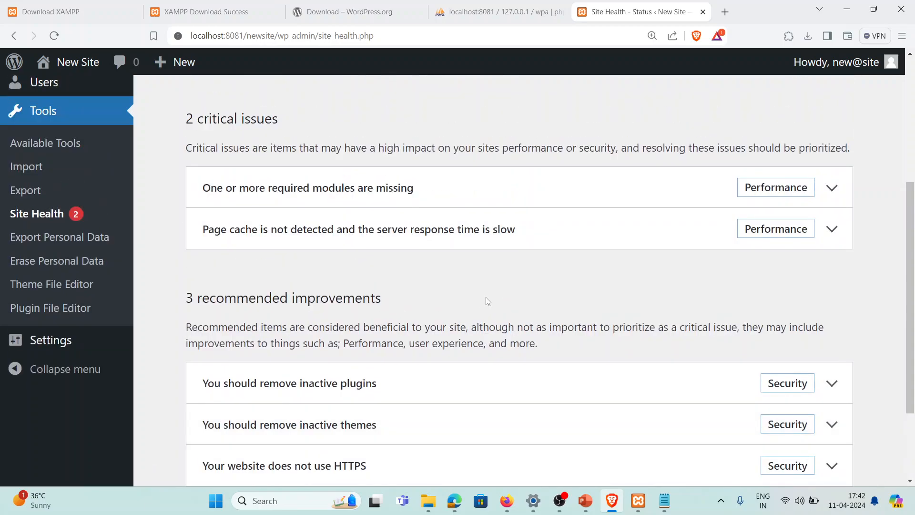
scroll(487, 301, "down", 3)
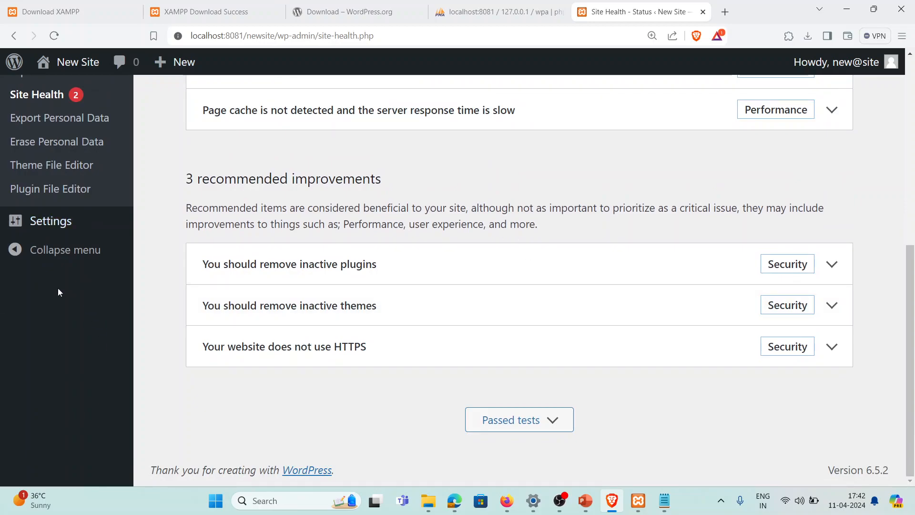
scroll(62, 310, "up", 6)
scroll(76, 381, "down", 3)
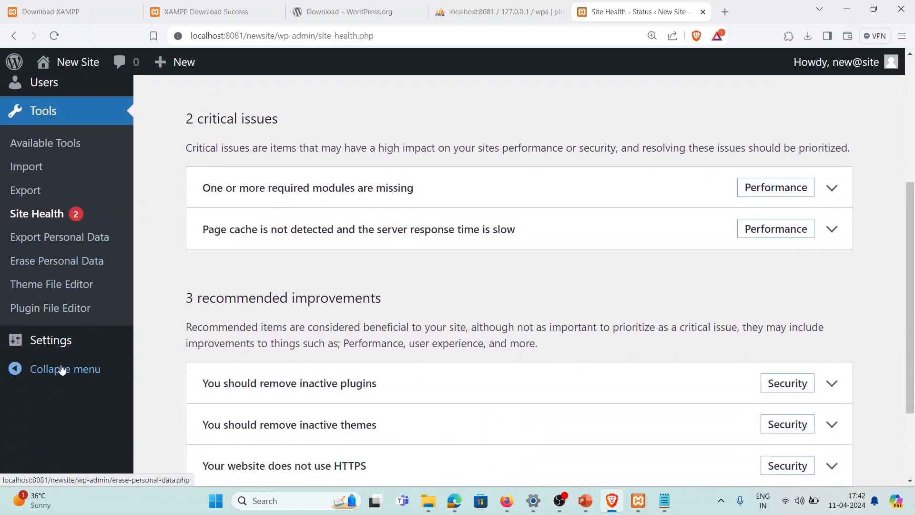
Open General Settings and look through its fields, including the empty tagline
left_click(61, 353)
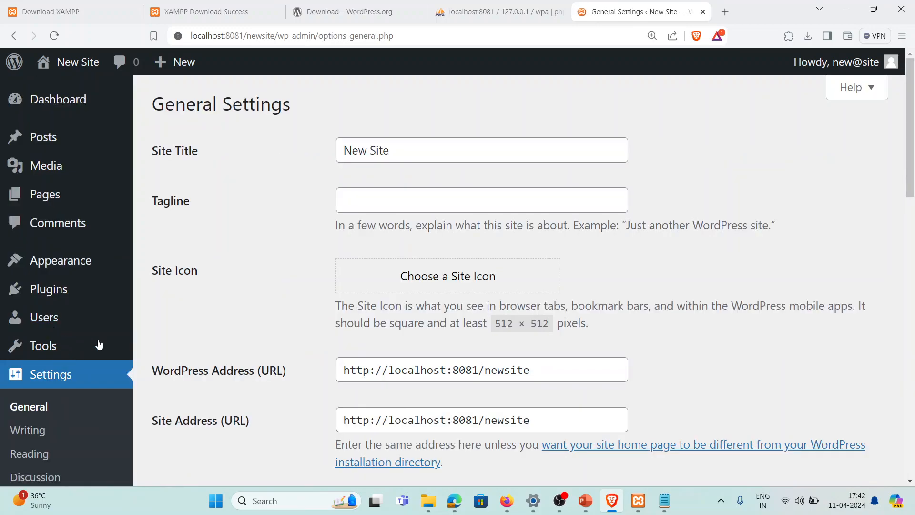
left_click(411, 200)
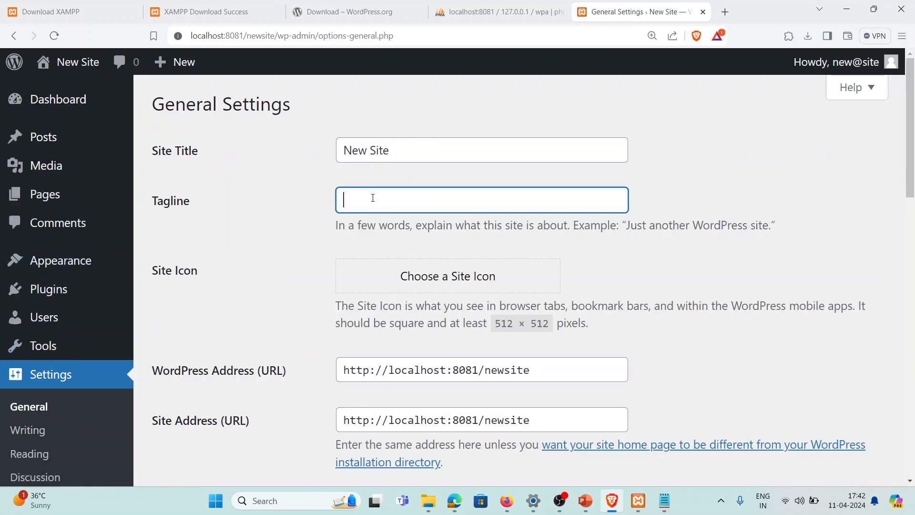
scroll(308, 226, "down", 2)
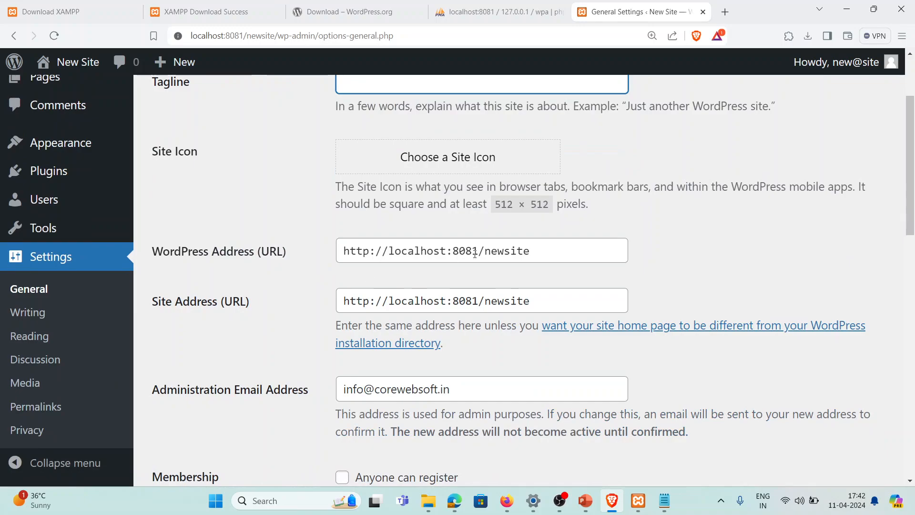
scroll(257, 311, "down", 3)
scroll(251, 243, "up", 2)
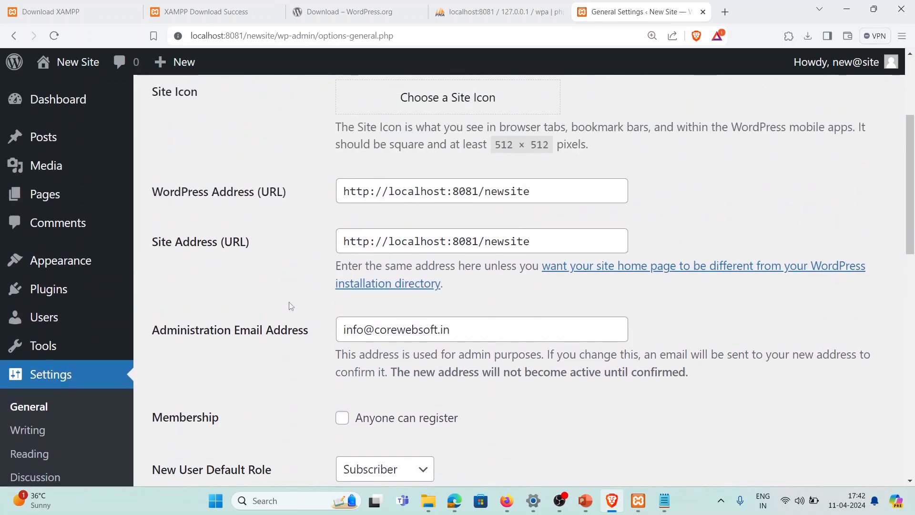
scroll(267, 310, "down", 5)
scroll(282, 302, "down", 2)
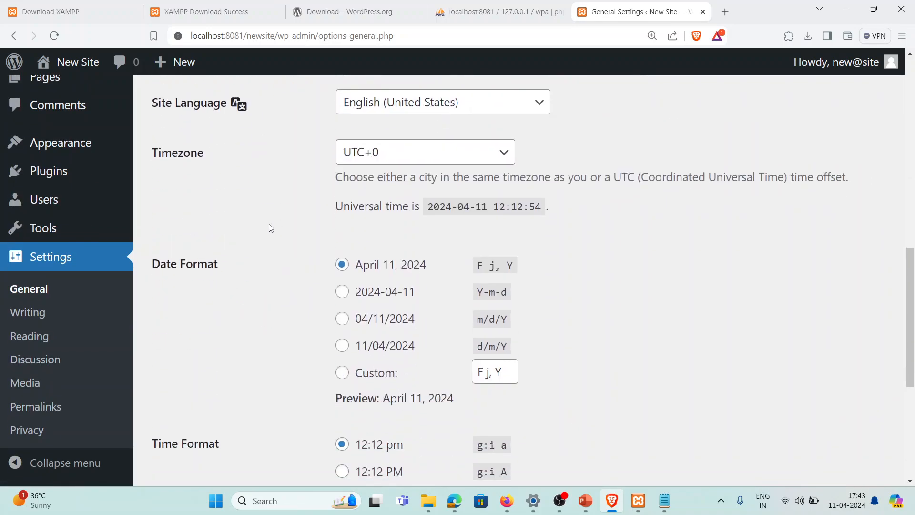
Set the Timezone to UTC+5:30 and check it against the displayed universal time
left_click(426, 159)
scroll(400, 367, "down", 5)
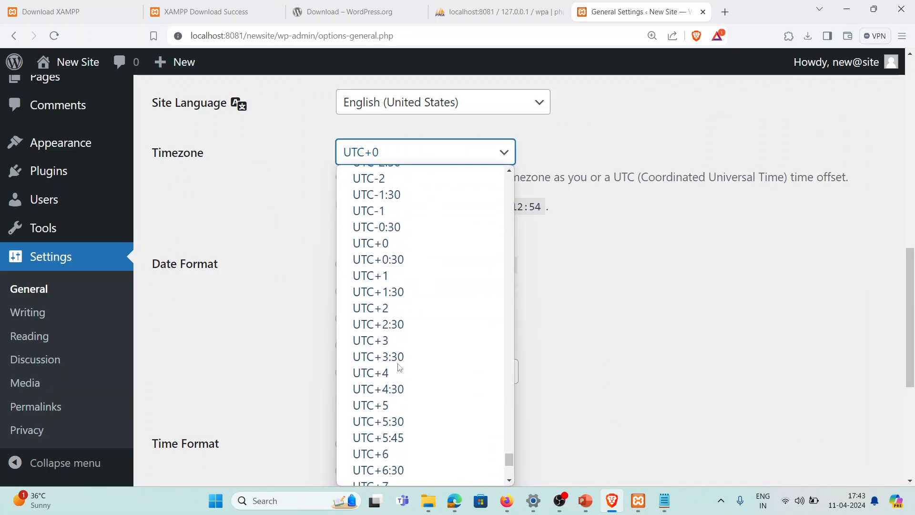
left_click(421, 421)
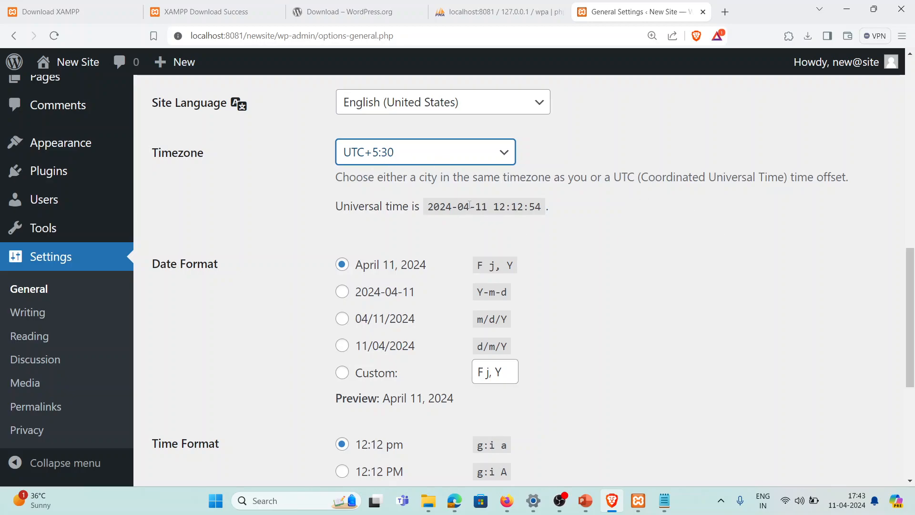
left_click_drag(489, 208, 444, 210)
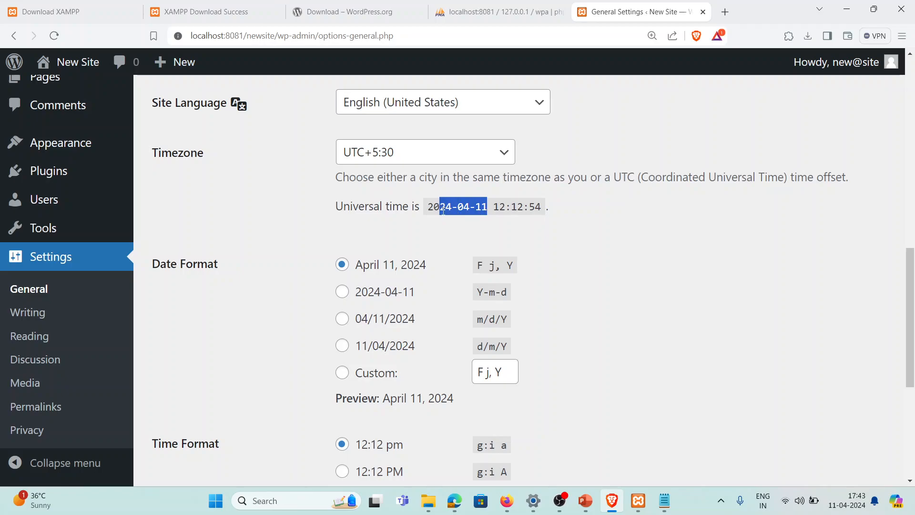
double_click(498, 206)
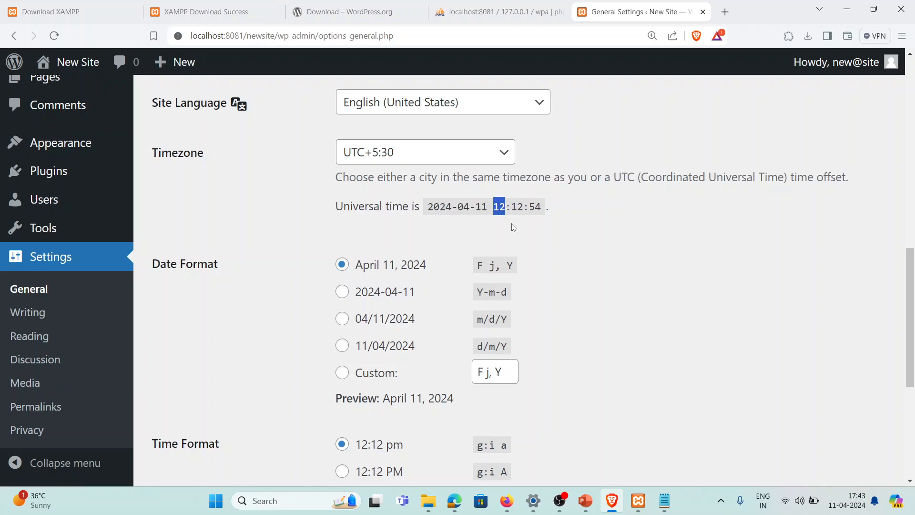
left_click_drag(511, 208, 520, 208)
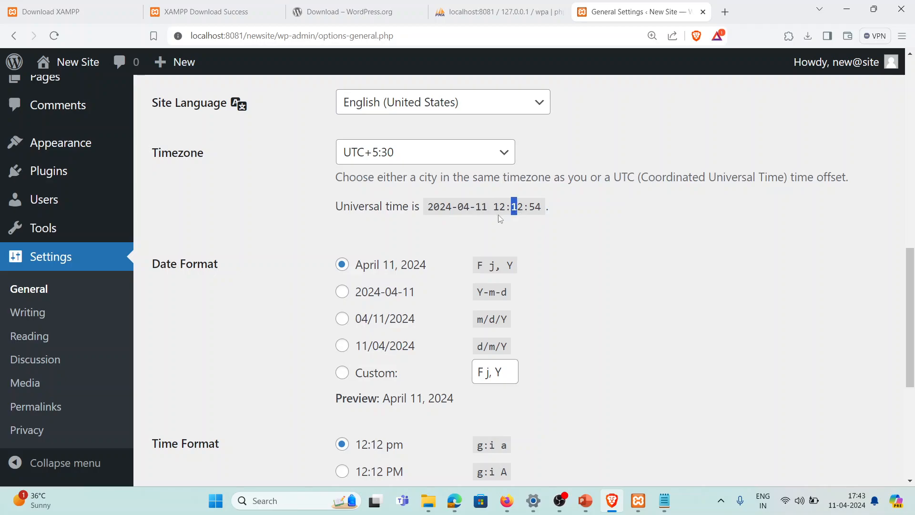
left_click(439, 206)
scroll(584, 239, "down", 5)
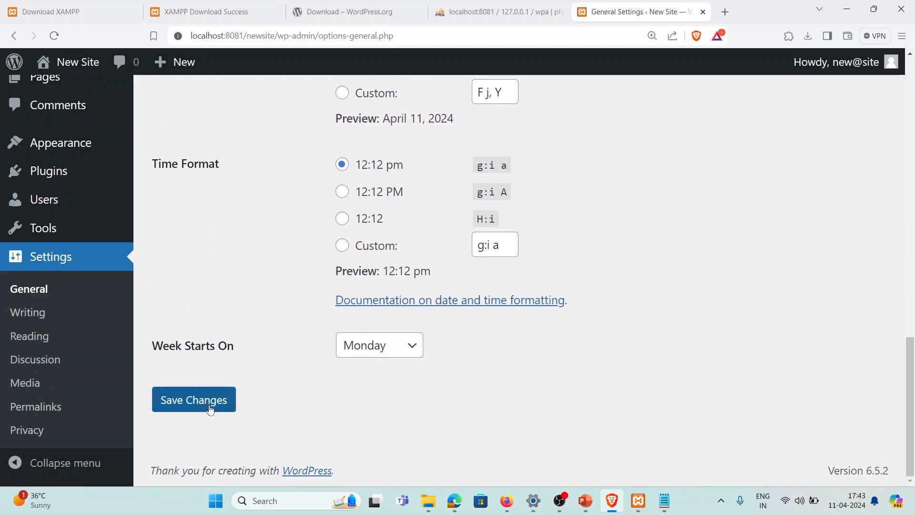
Save the General Settings and confirm the local time now reads 17:43:32
left_click(210, 407)
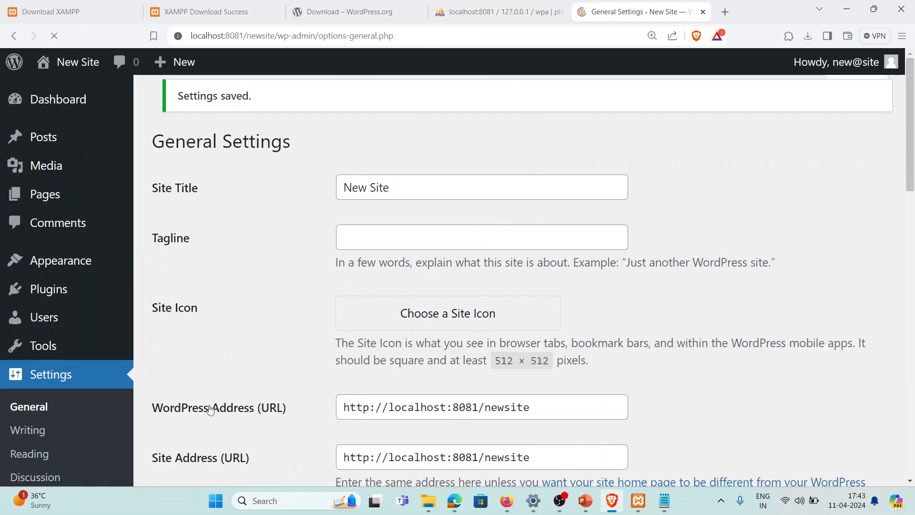
scroll(268, 354, "down", 10)
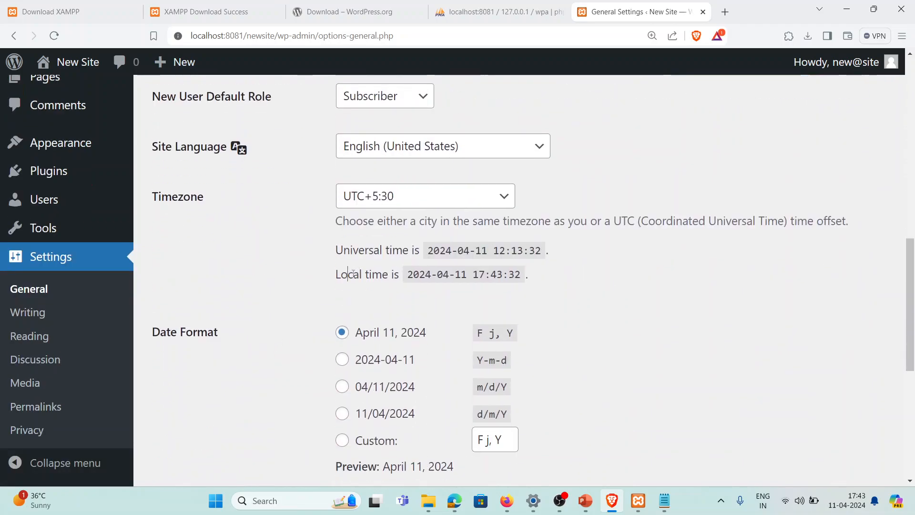
left_click_drag(348, 274, 527, 275)
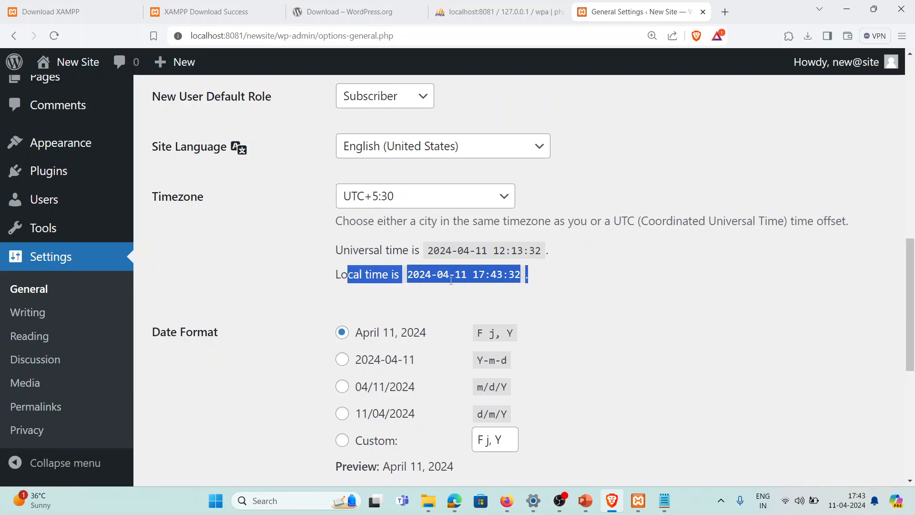
left_click(473, 281)
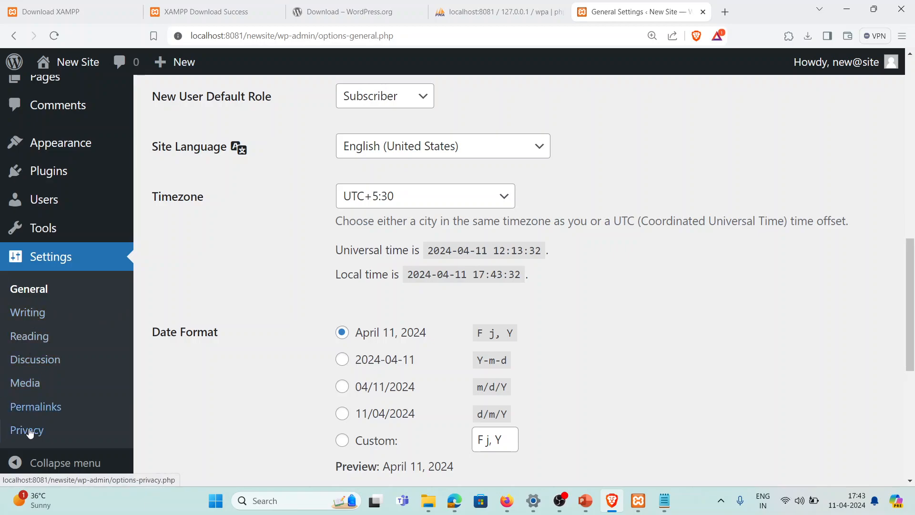
scroll(351, 270, "up", 15)
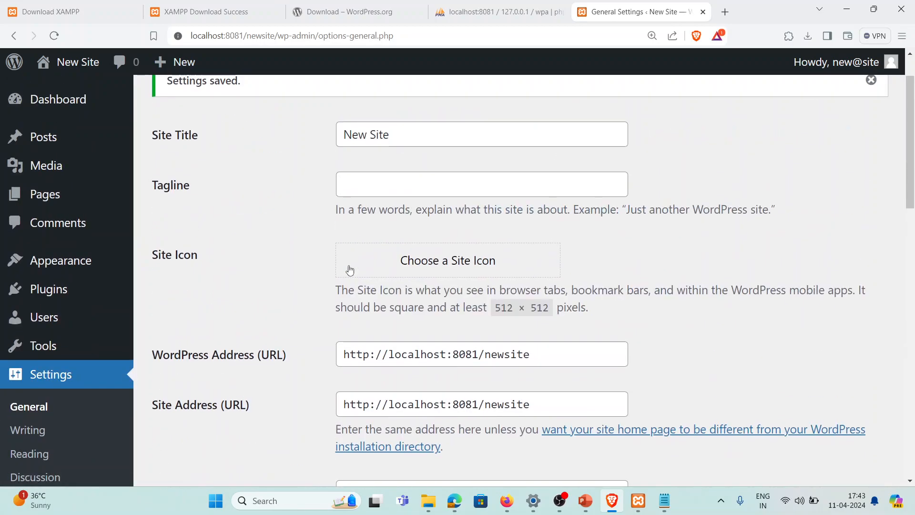